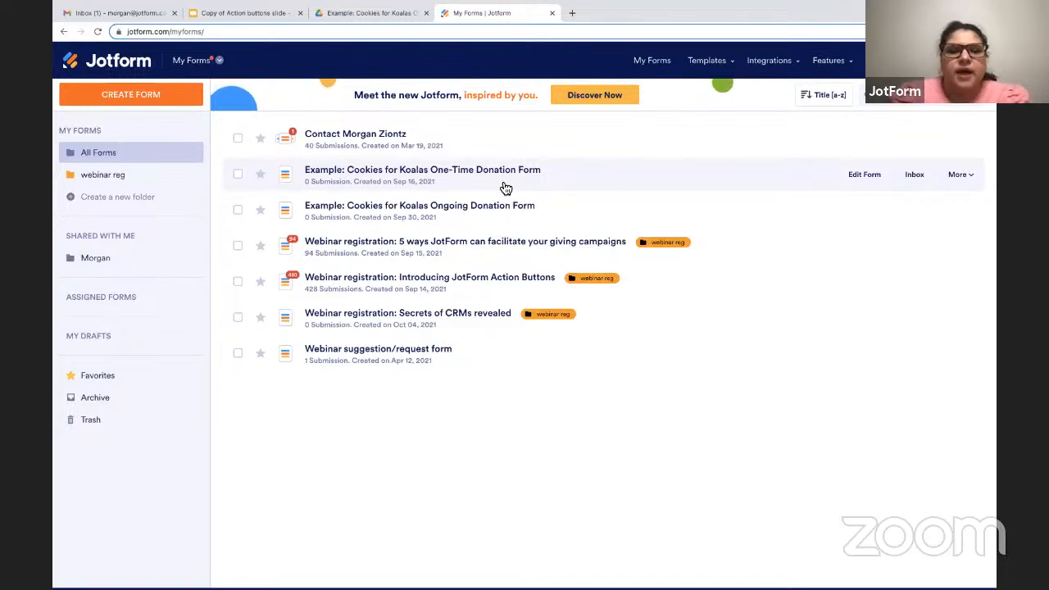
# Open the submissions table of the Cookies for Koalas One-Time Donation Form and look through its donor and donation columns.
pyautogui.click(239, 176)
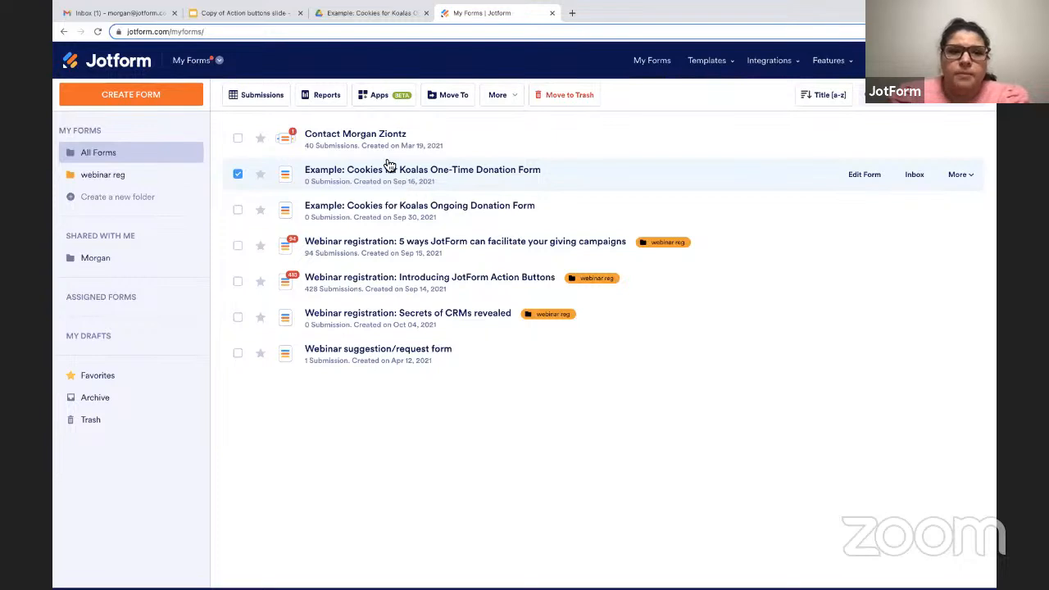
pyautogui.click(246, 98)
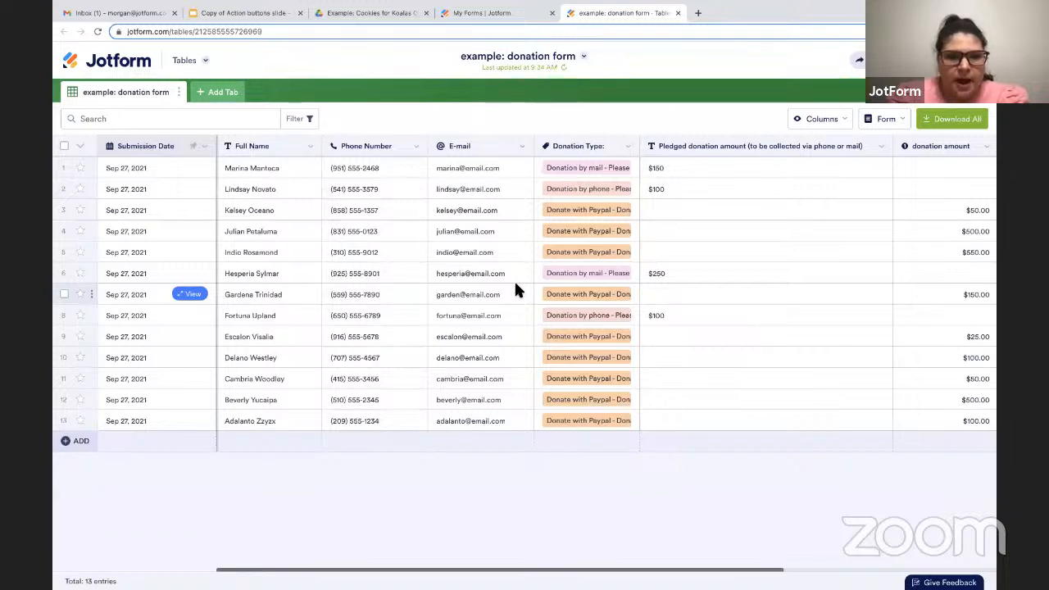
pyautogui.hscroll(2, 515, 284)
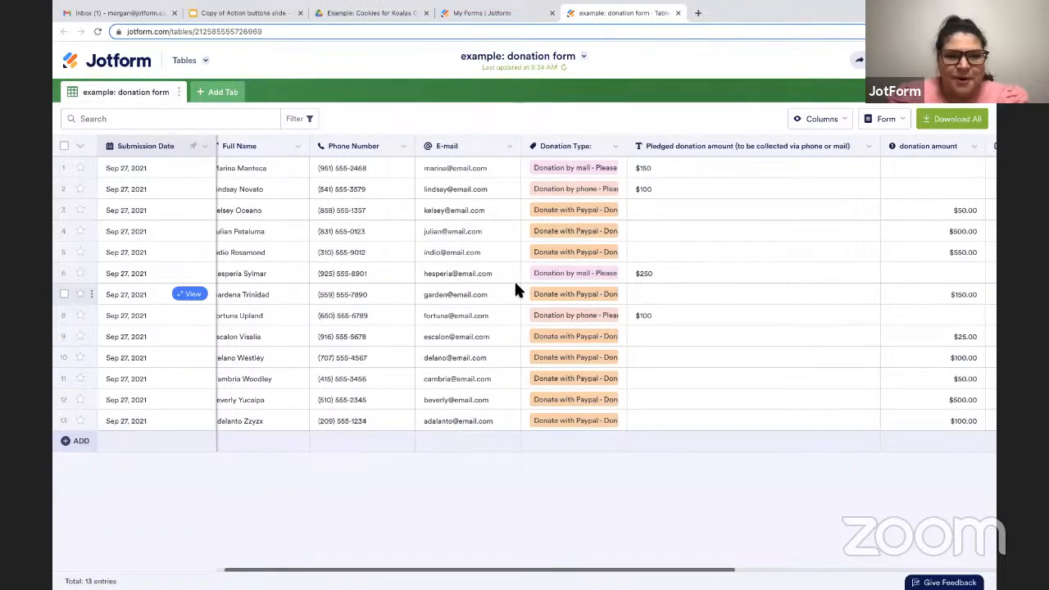
pyautogui.hscroll(-2, 515, 285)
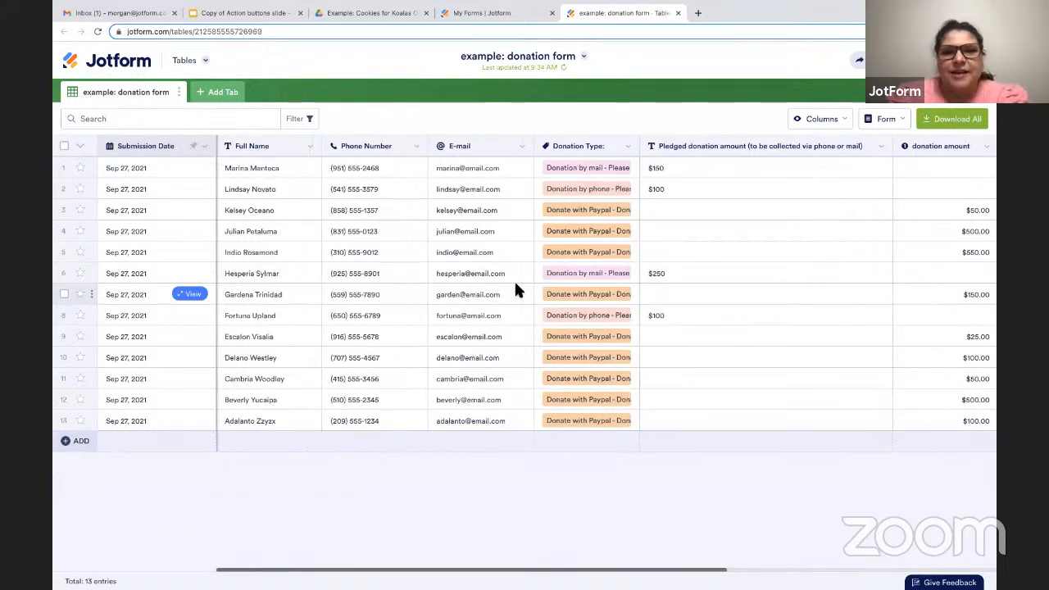
pyautogui.hscroll(5, 516, 289)
pyautogui.hscroll(20, 516, 289)
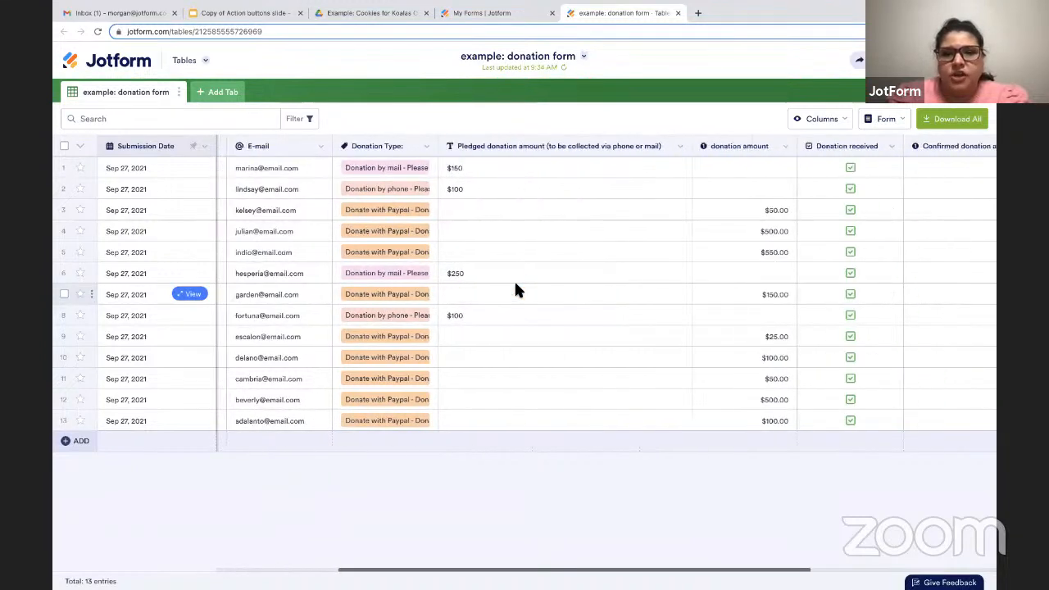
pyautogui.hscroll(7, 516, 288)
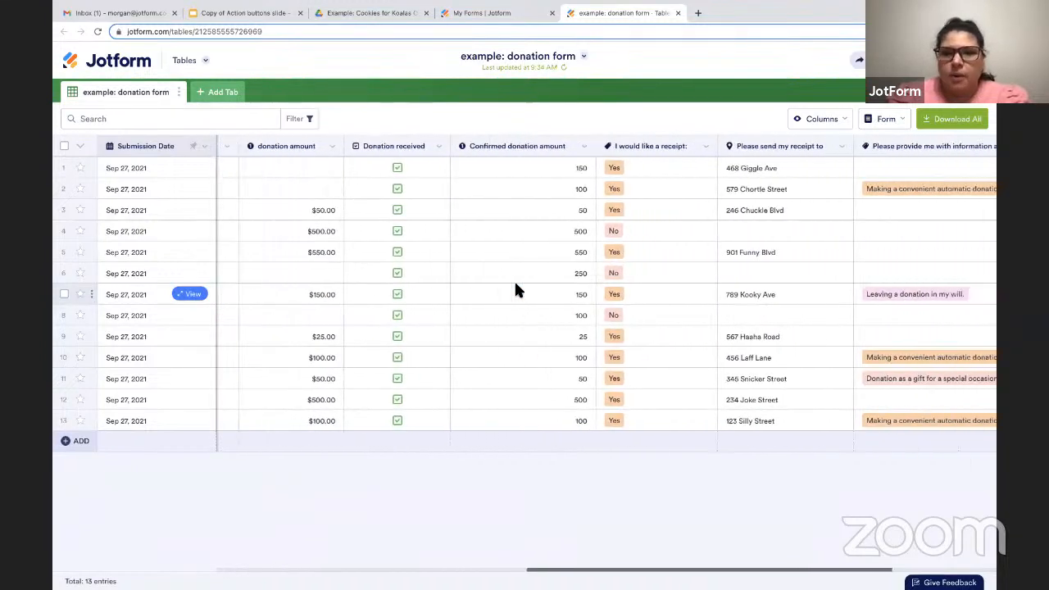
# Return to the forms list and open the Cookies for Koalas One-Time Donation Form in its public view.
pyautogui.click(486, 8)
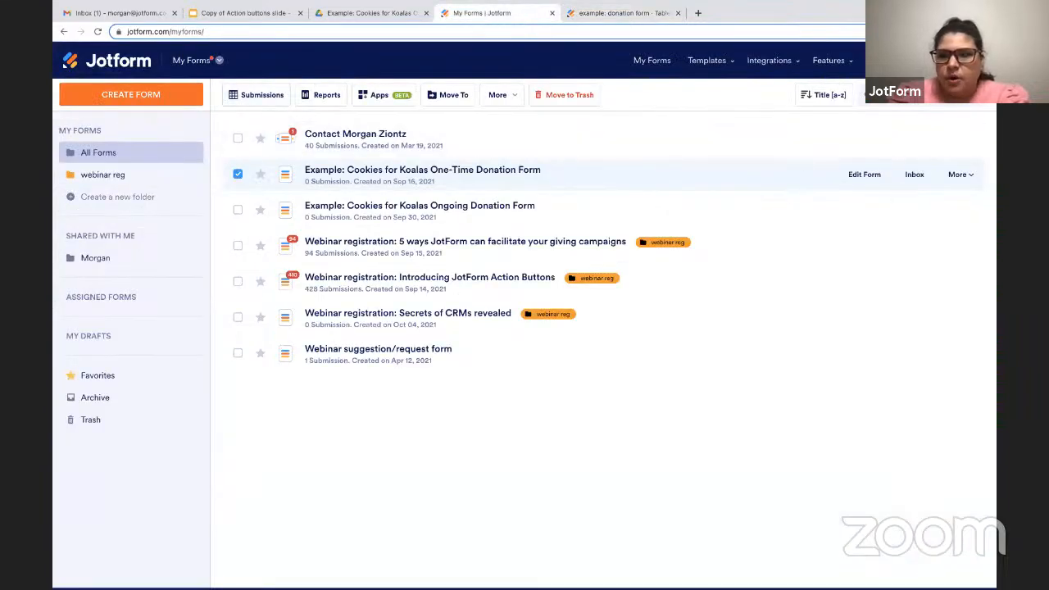
pyautogui.click(961, 175)
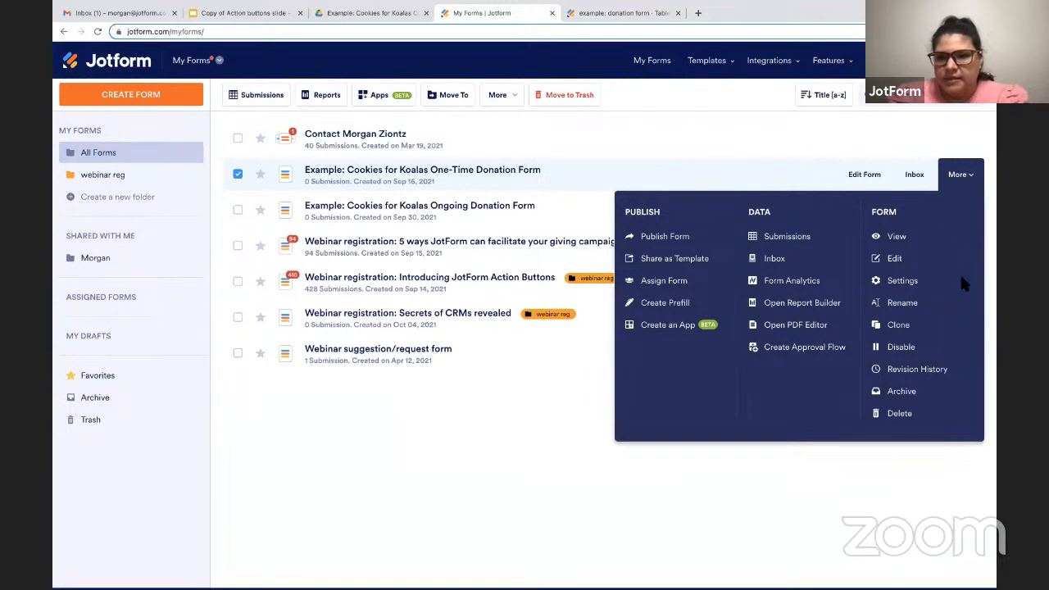
pyautogui.click(898, 236)
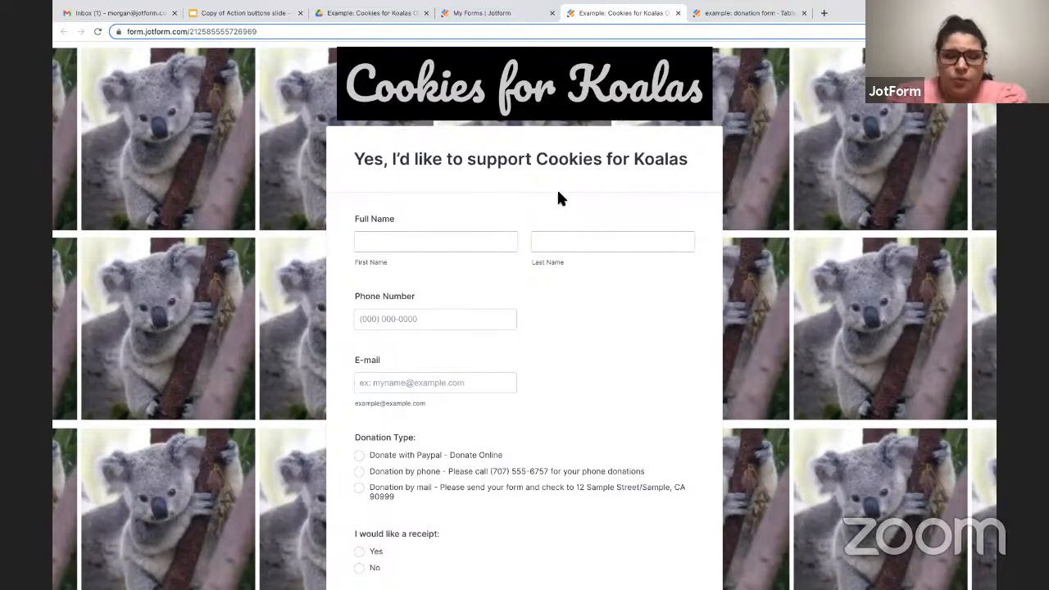
# Fill in the donor's full name, phone number and e-mail on the donation form.
pyautogui.click(452, 245)
pyautogui.click(391, 268)
pyautogui.click(410, 318)
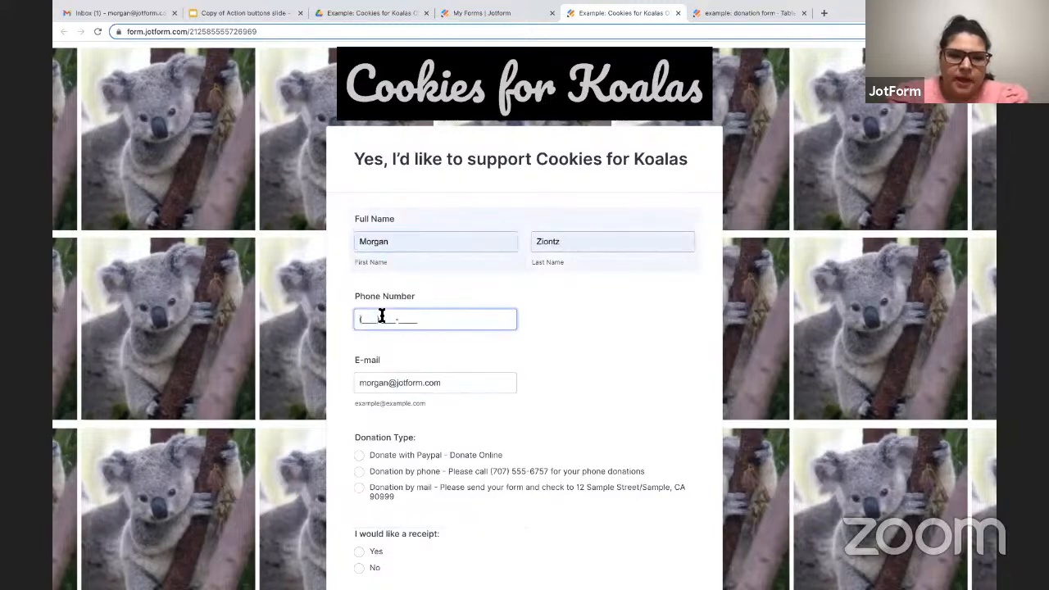
pyautogui.click(373, 349)
pyautogui.scroll(-3, 373, 352)
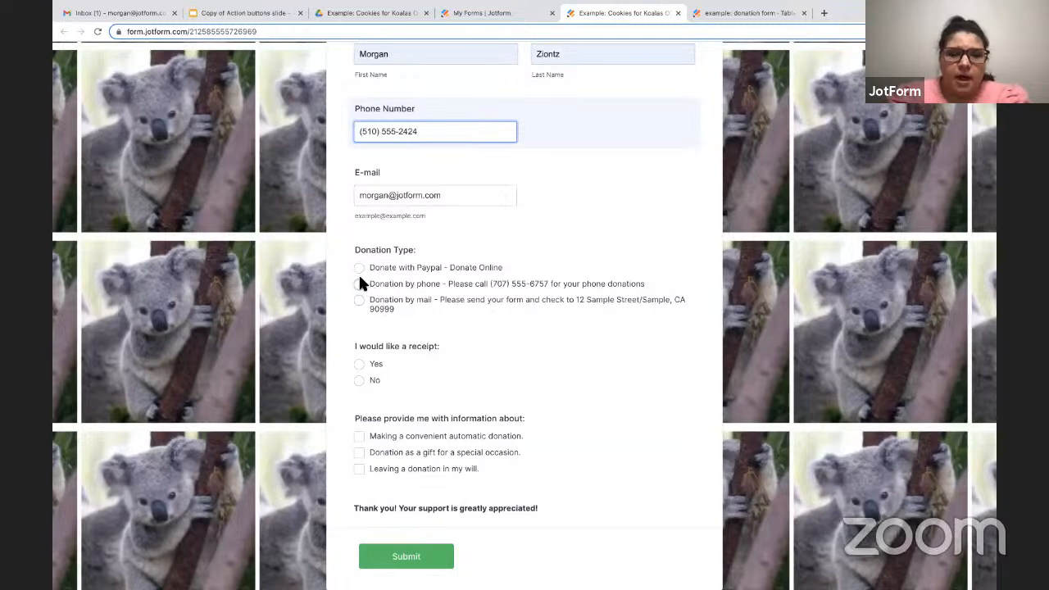
# Choose Donation by phone as the donation type and enter 150 as the pledged donation amount.
pyautogui.click(359, 286)
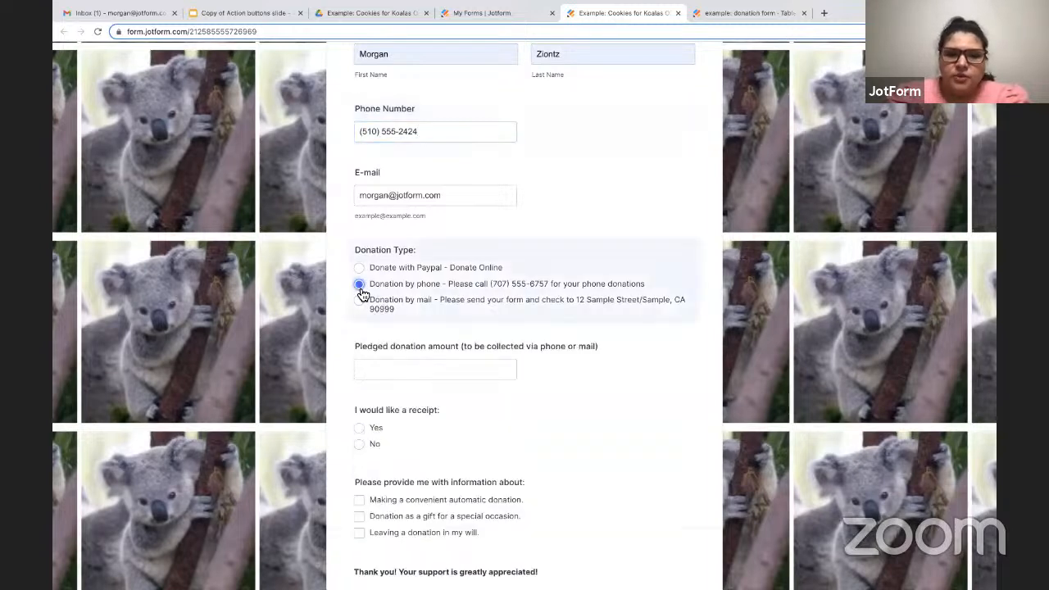
pyautogui.click(382, 368)
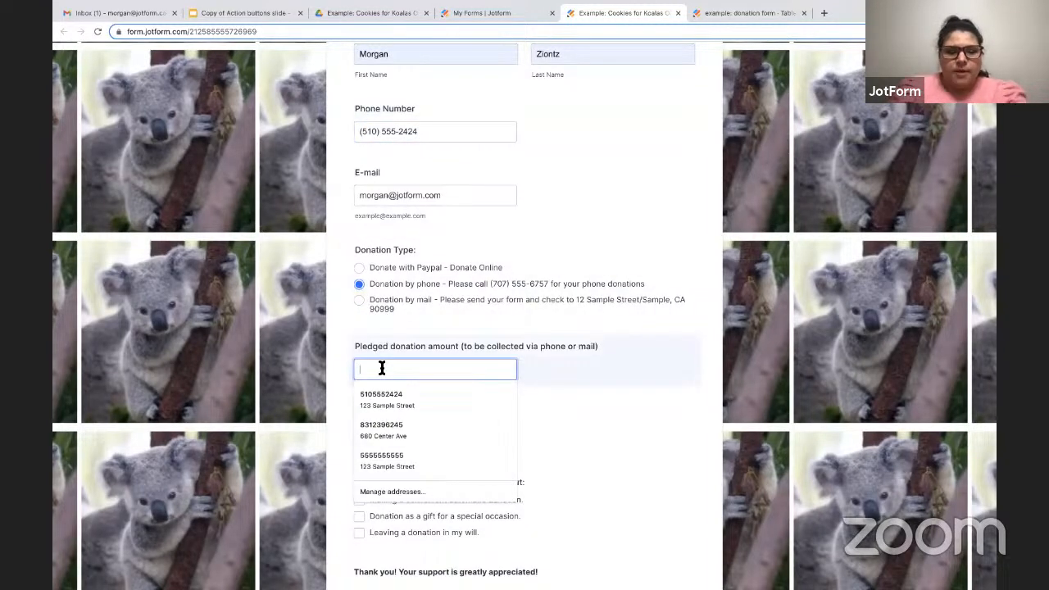
pyautogui.write('150')
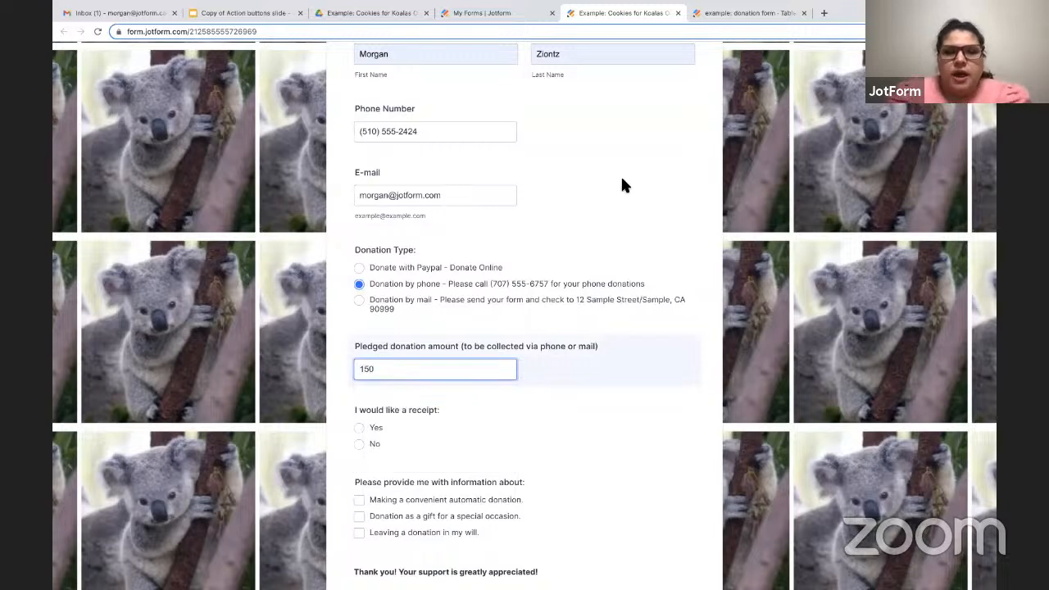
pyautogui.click(620, 185)
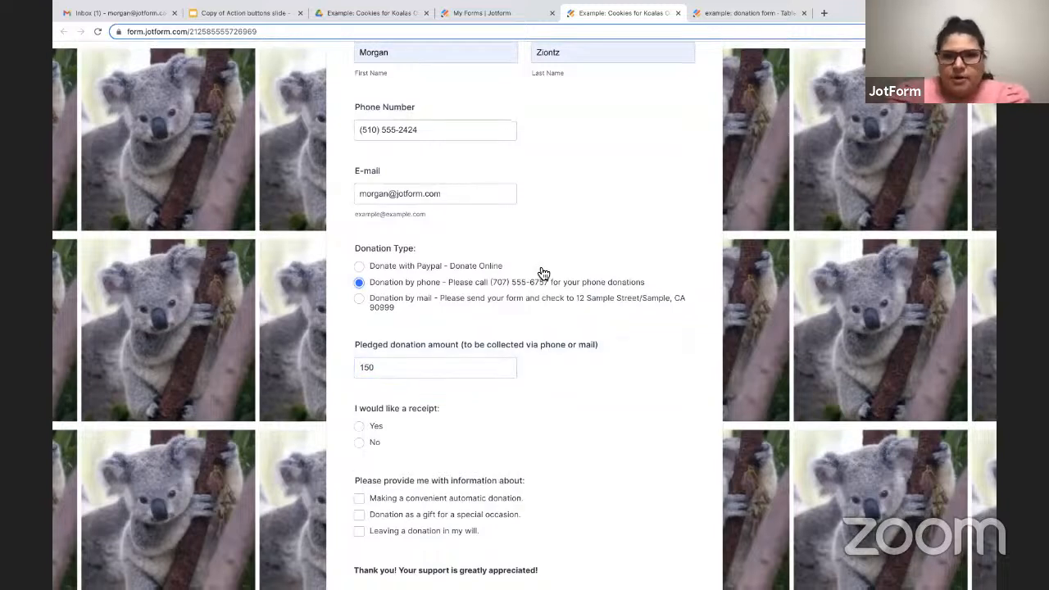
pyautogui.scroll(-2, 541, 275)
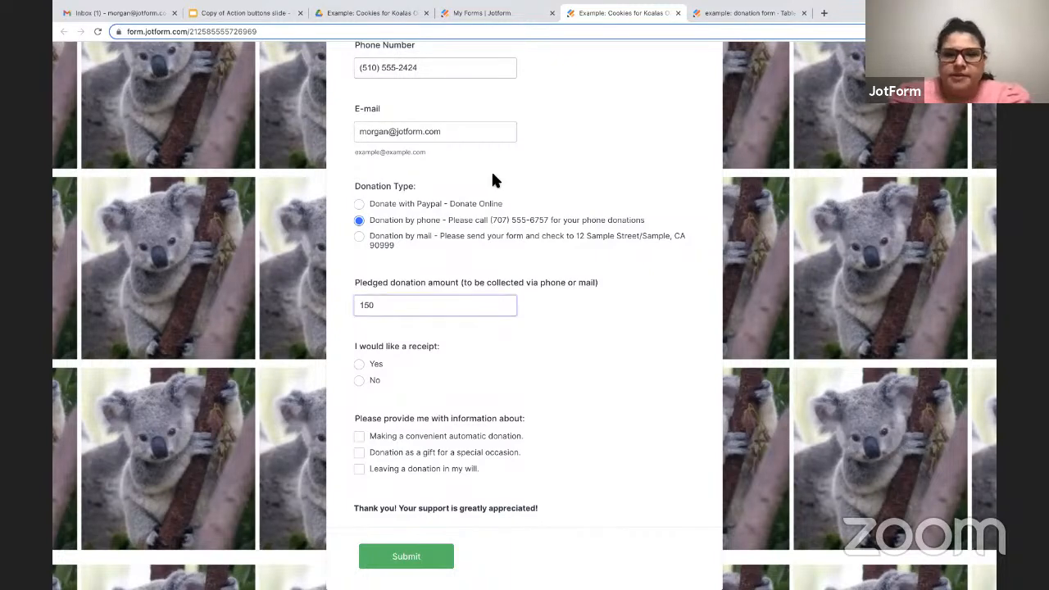
# Request a receipt and fill in the donor's mailing address from the saved sample address.
pyautogui.click(359, 363)
pyautogui.scroll(-3, 468, 402)
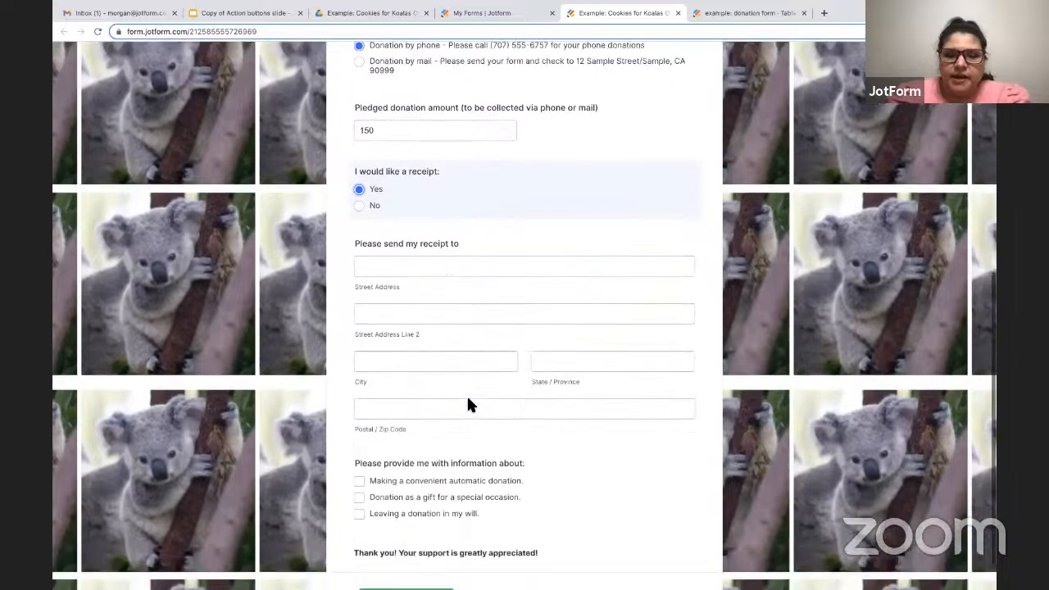
pyautogui.click(443, 226)
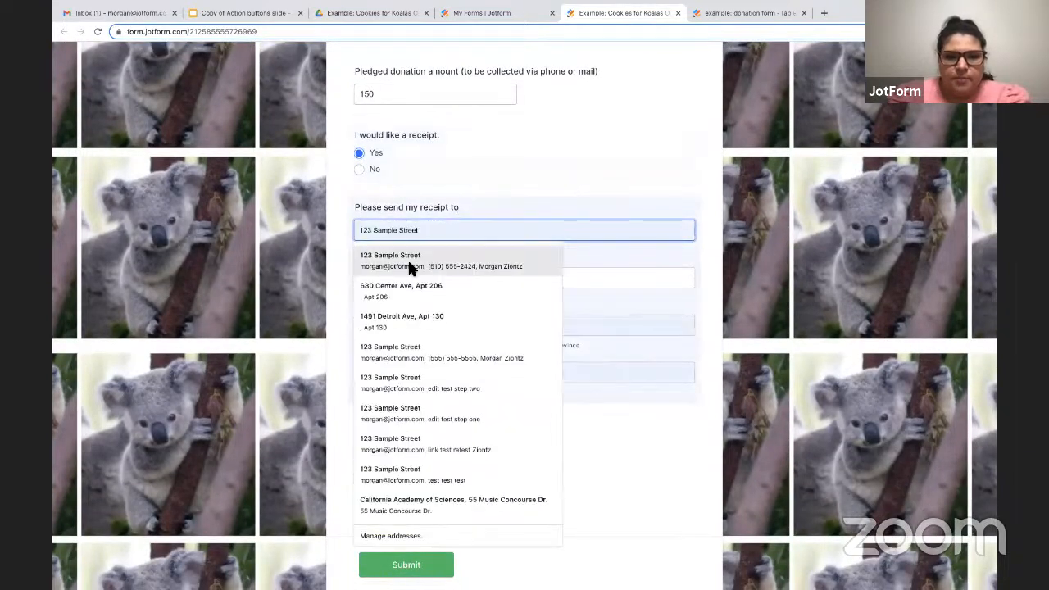
pyautogui.click(410, 263)
pyautogui.scroll(-1, 406, 439)
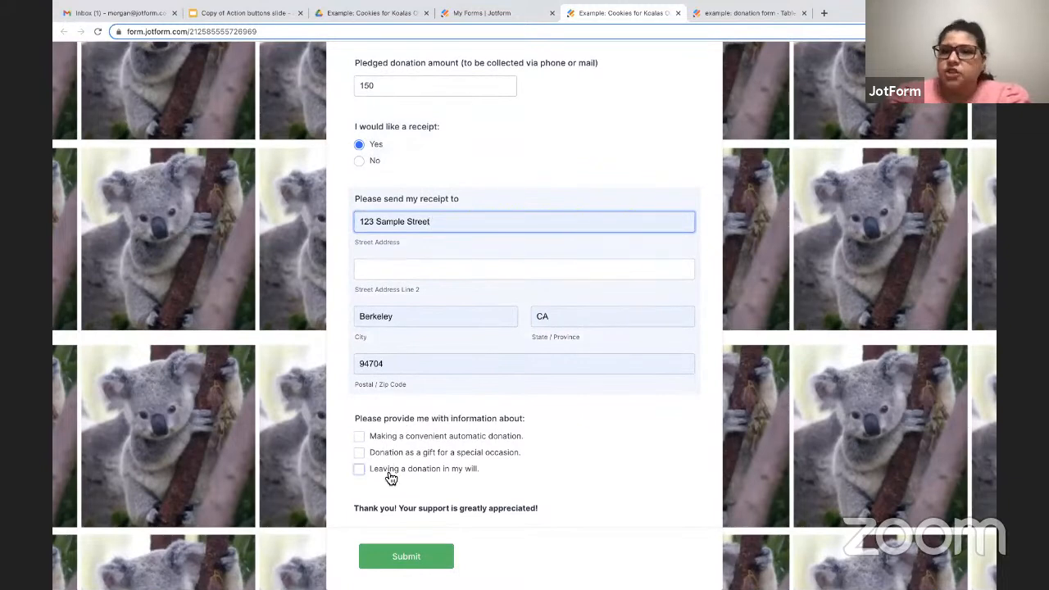
# Ask for information about making a convenient automatic donation and submit the form.
pyautogui.click(360, 436)
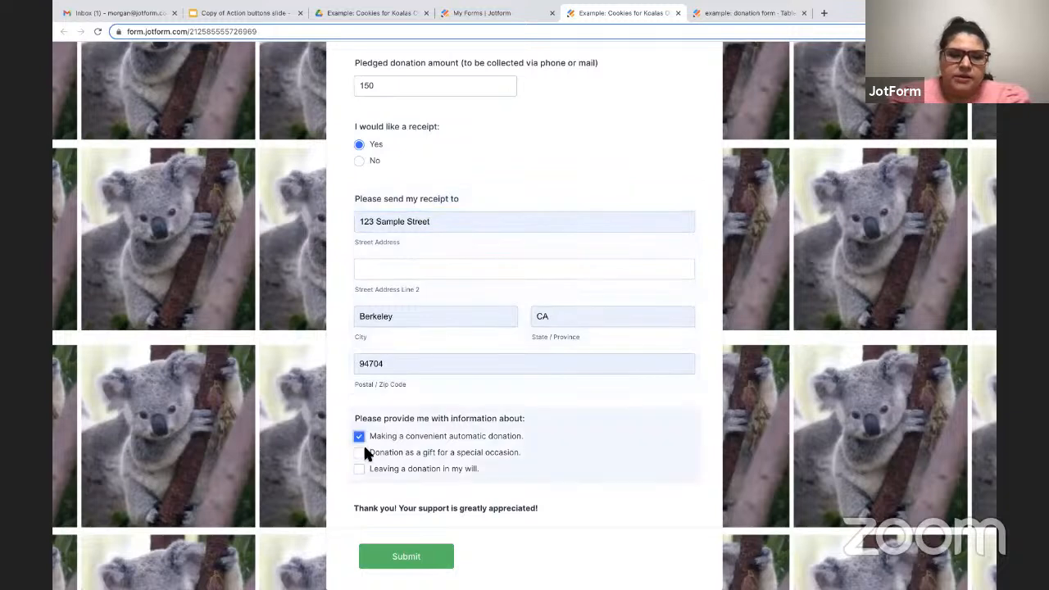
pyautogui.click(399, 565)
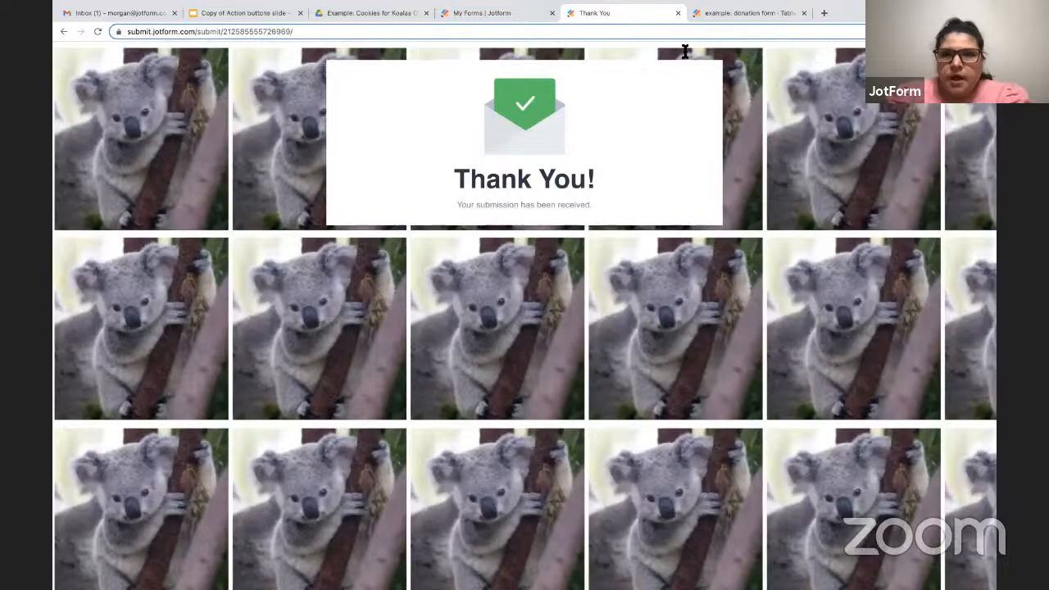
# Go back to the donation form's submissions table and examine the newest entry across all columns, through to the follow-up and Send to Drive actions.
pyautogui.click(719, 14)
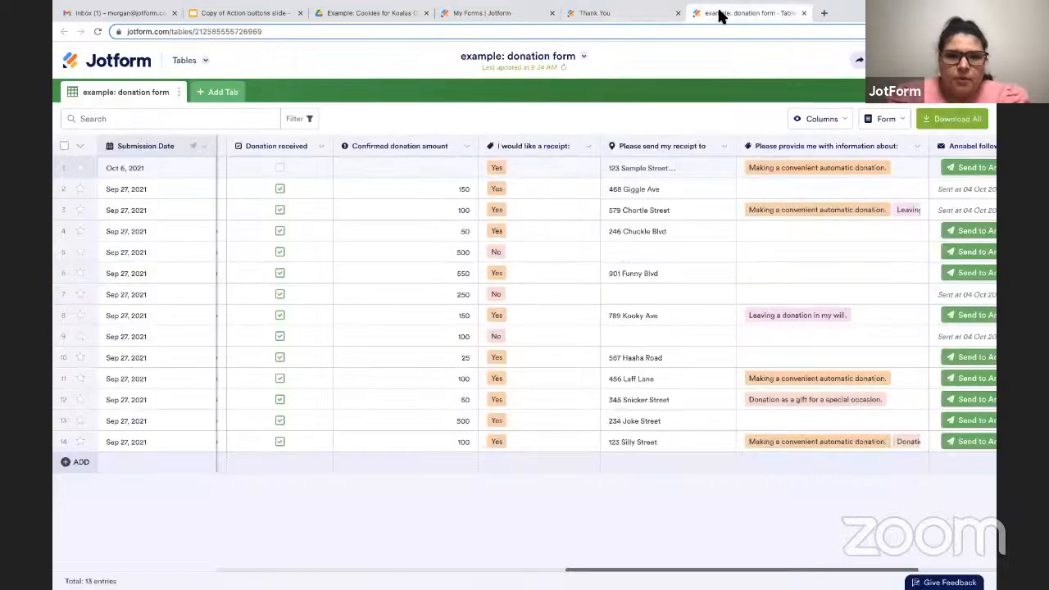
pyautogui.hscroll(-15, 241, 226)
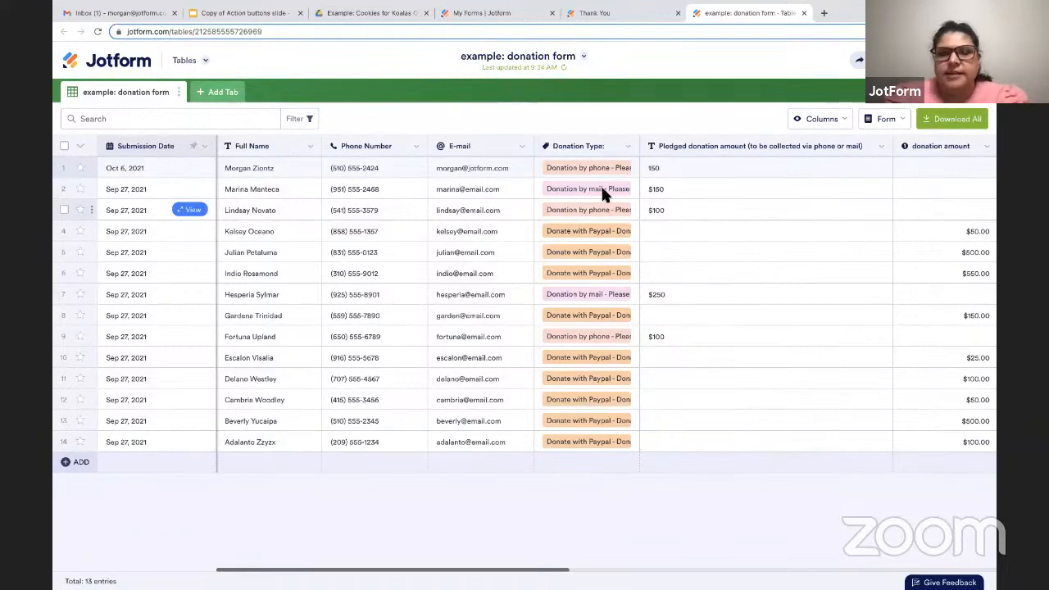
pyautogui.hscroll(8, 842, 243)
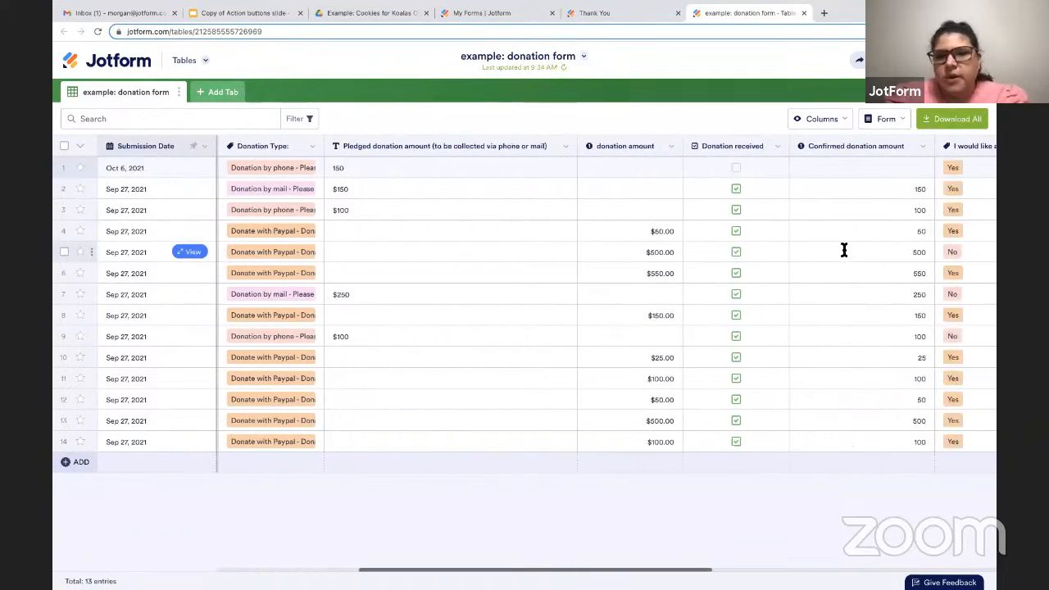
pyautogui.hscroll(4, 843, 250)
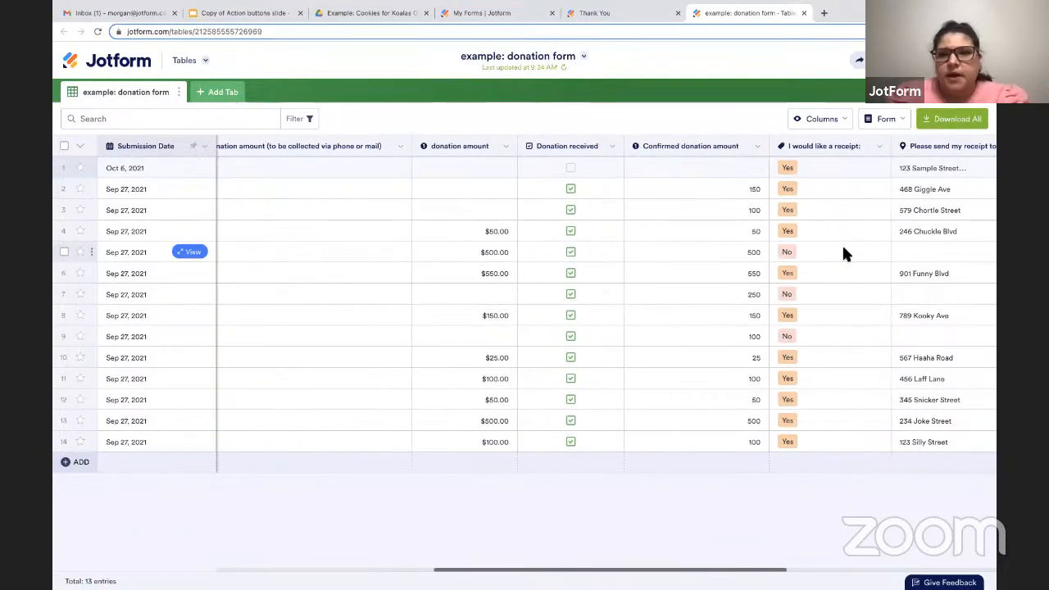
pyautogui.hscroll(2, 842, 248)
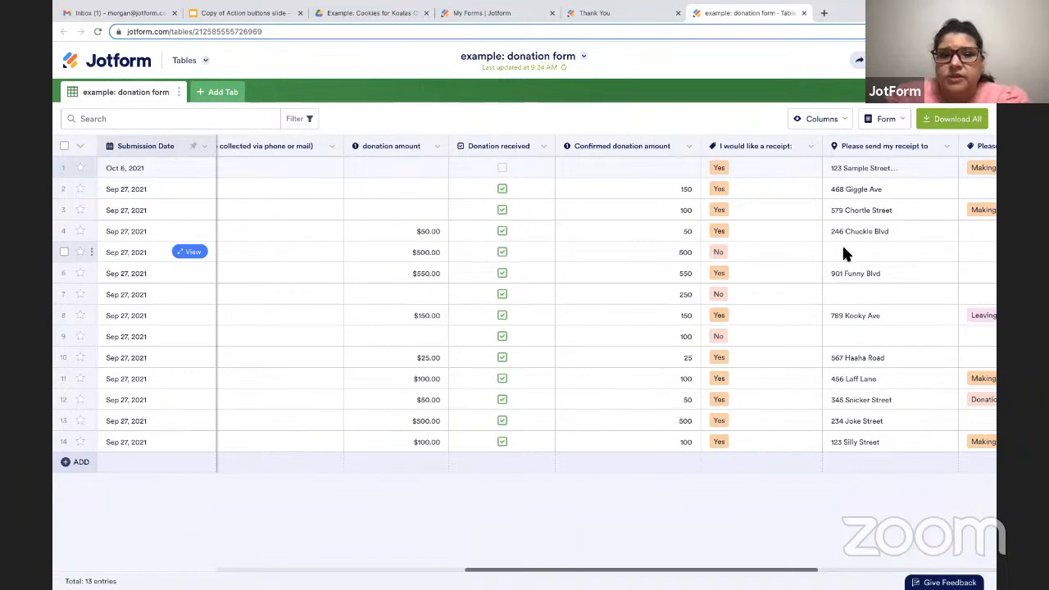
pyautogui.hscroll(2, 842, 243)
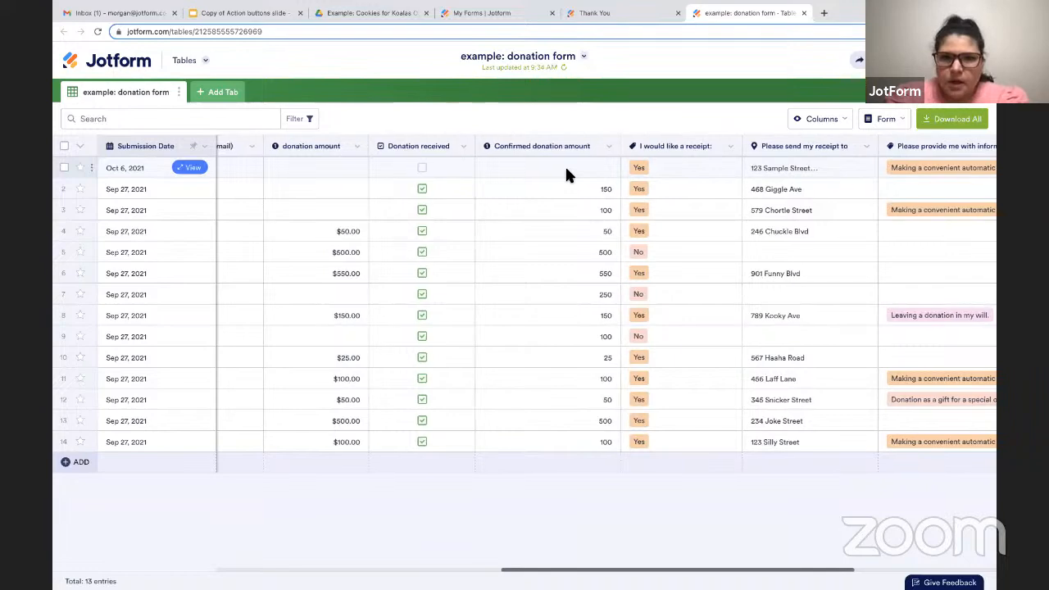
pyautogui.hscroll(5, 565, 172)
pyautogui.hscroll(4, 566, 169)
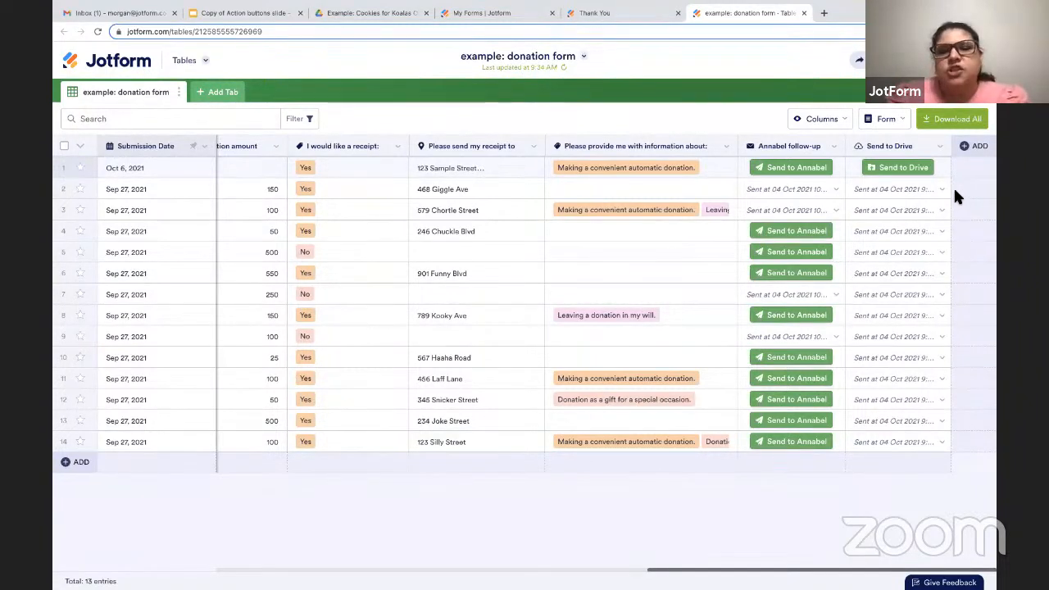
# Open the follow-up e-mail column's preferences and bring up the Notification 1 e-mail for editing.
pyautogui.click(835, 147)
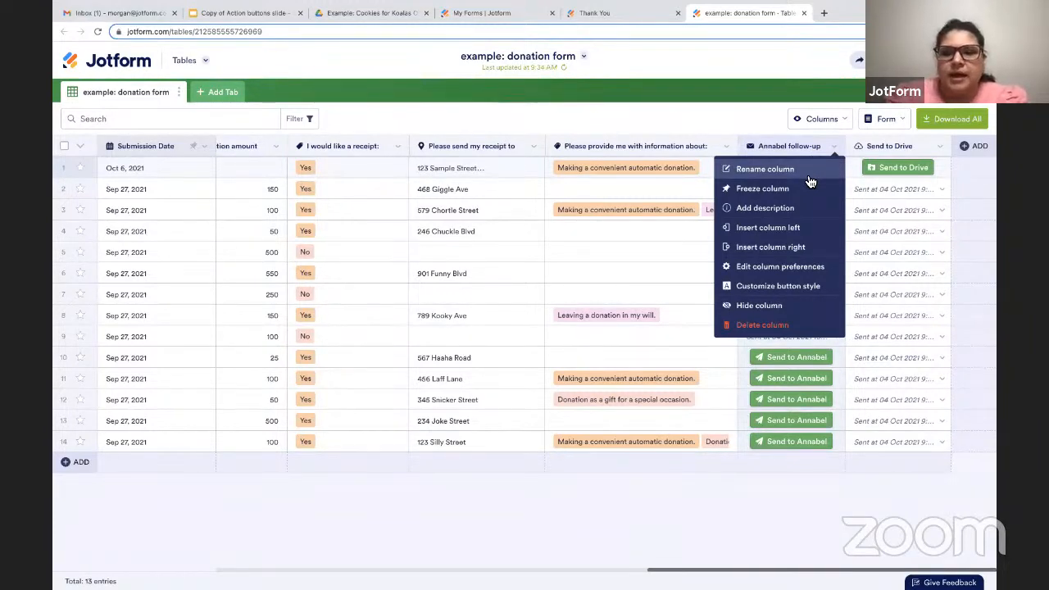
pyautogui.click(776, 268)
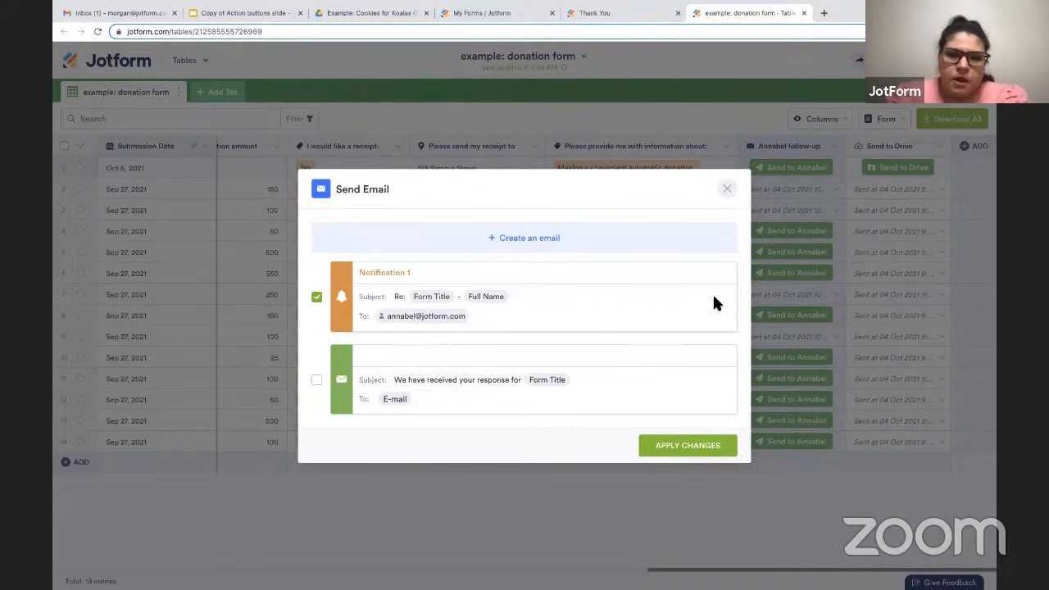
pyautogui.moveTo(574, 322)
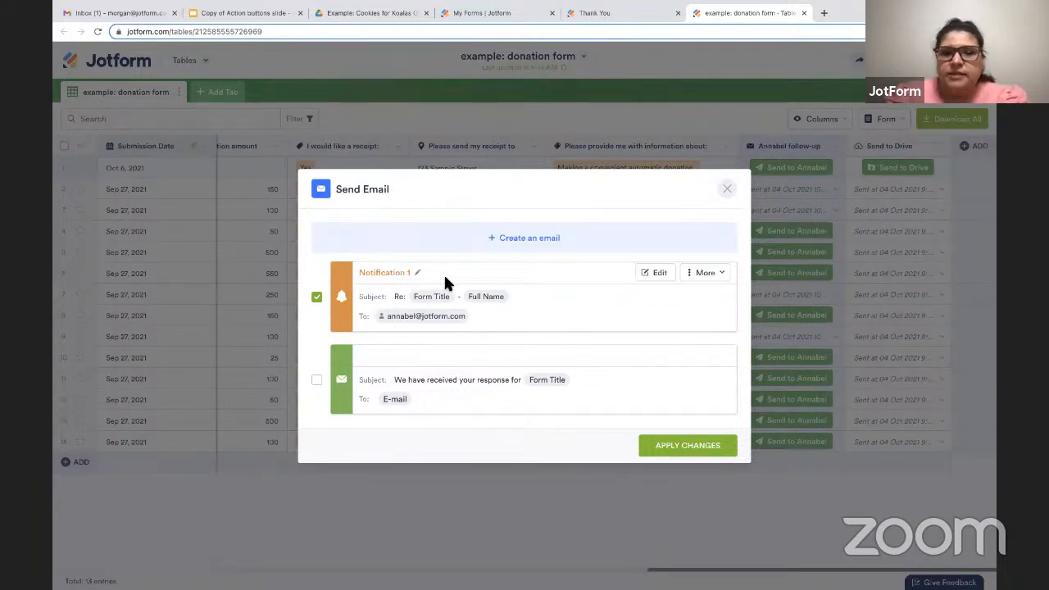
pyautogui.click(657, 274)
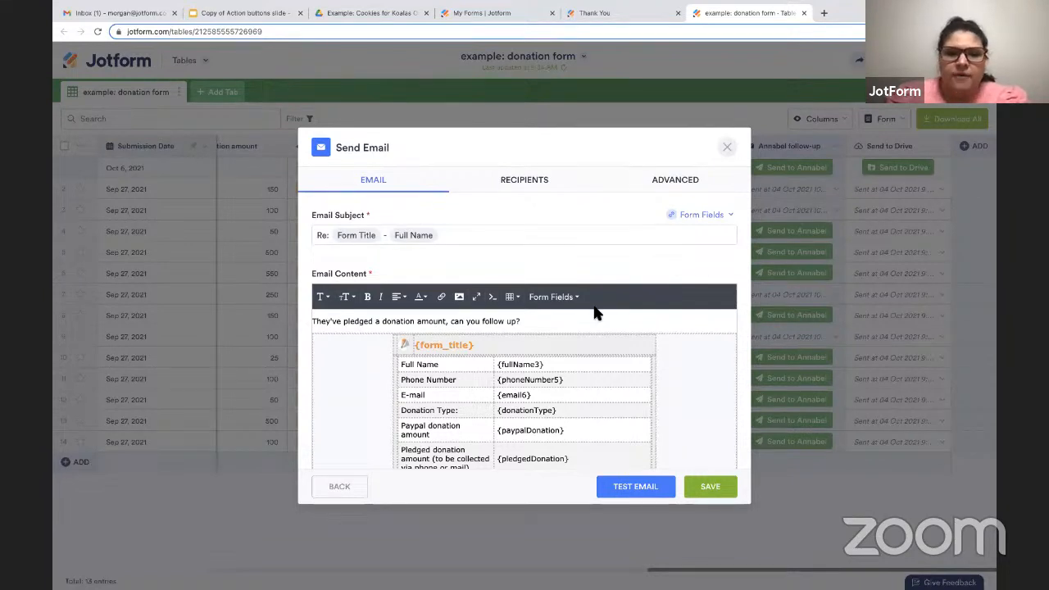
# Examine the notification e-mail's follow-up message and the table of form fields in its content.
pyautogui.moveTo(528, 321); pyautogui.dragTo(345, 321)
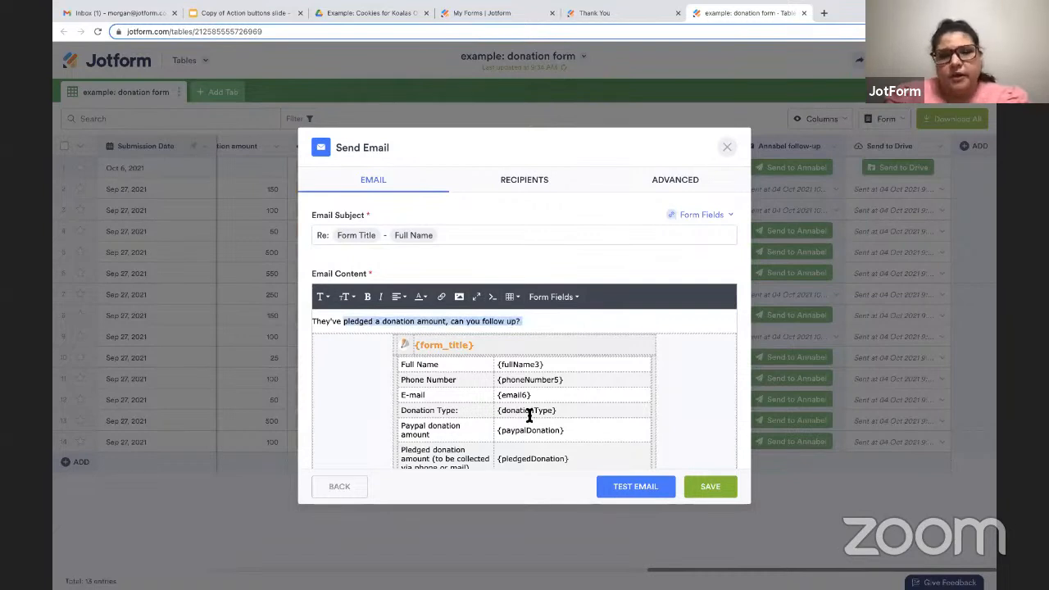
pyautogui.scroll(-1, 531, 415)
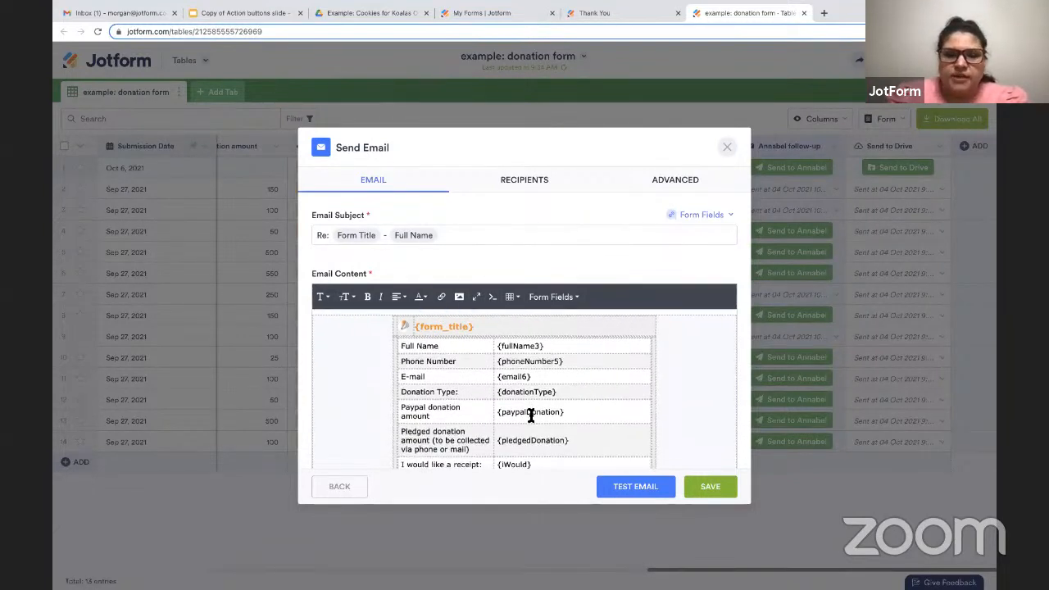
pyautogui.scroll(-1, 530, 416)
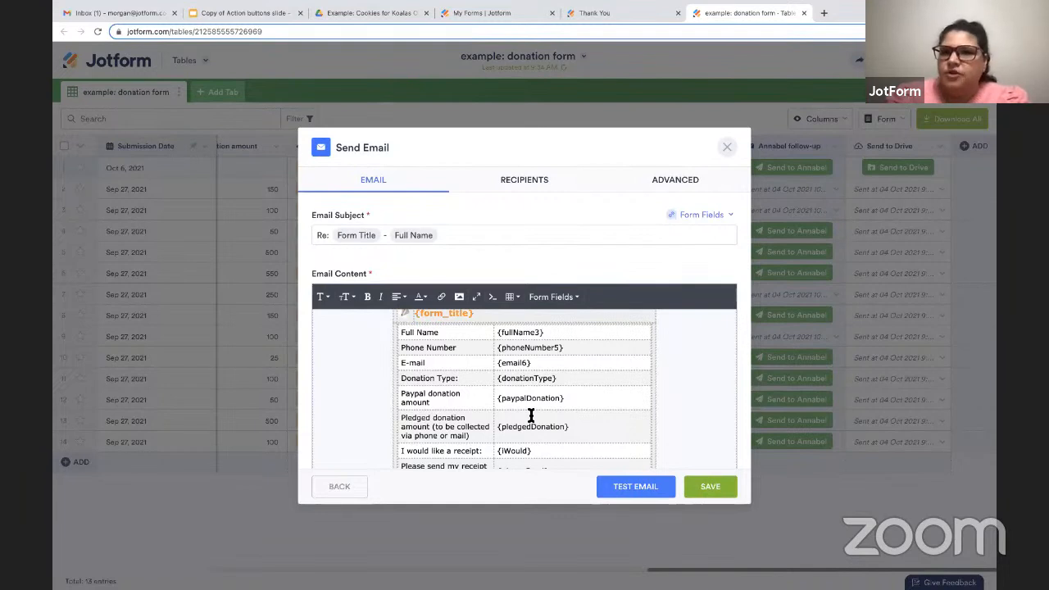
# Review the follow-up notification e-mail's field table, recipient settings and advanced options, and close it without saving.
pyautogui.scroll(-1, 530, 415)
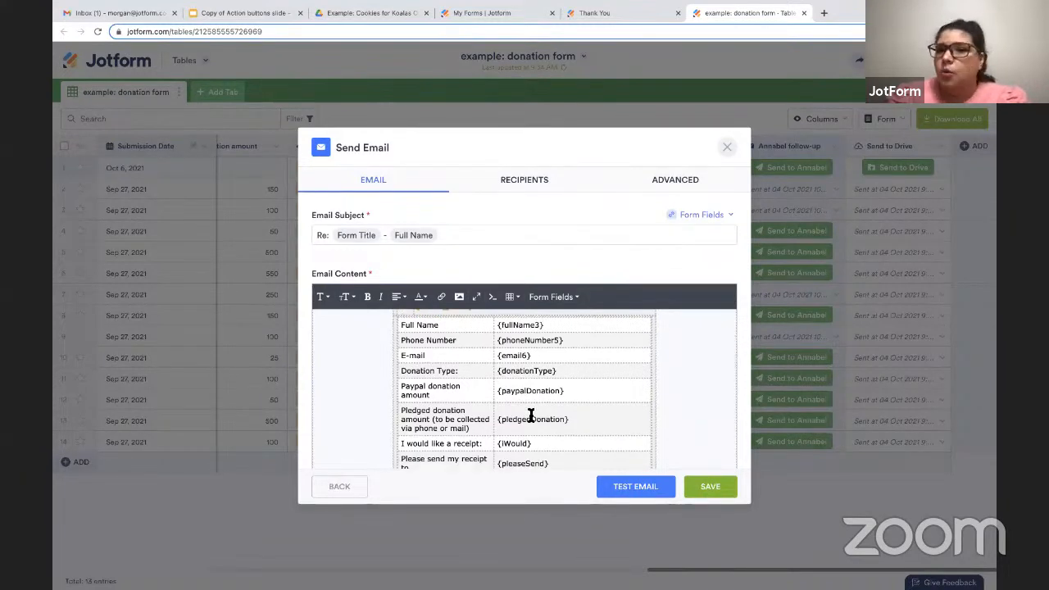
pyautogui.click(524, 185)
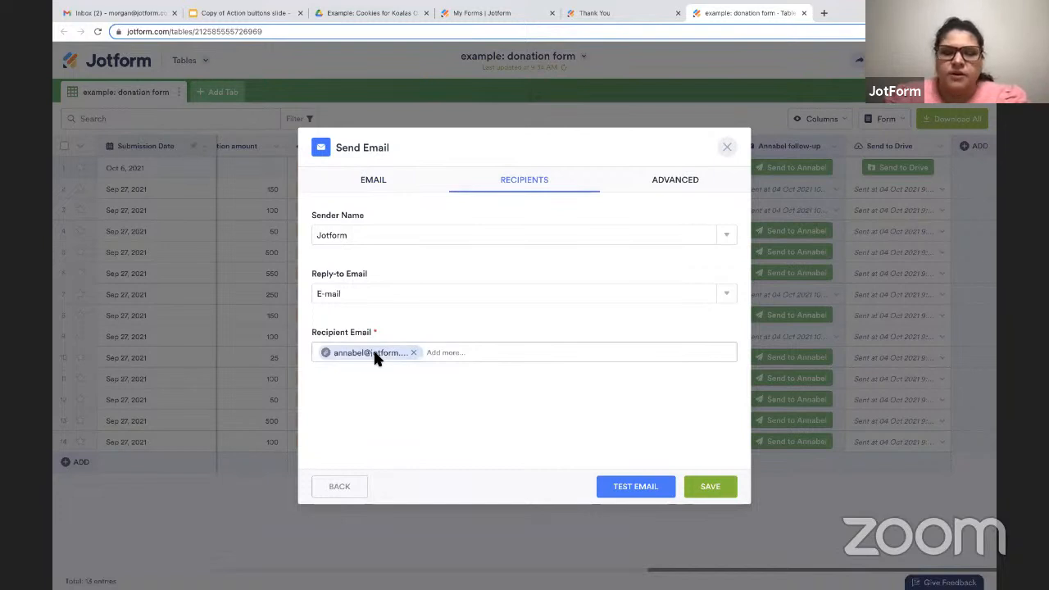
pyautogui.click(670, 187)
pyautogui.scroll(-2, 626, 335)
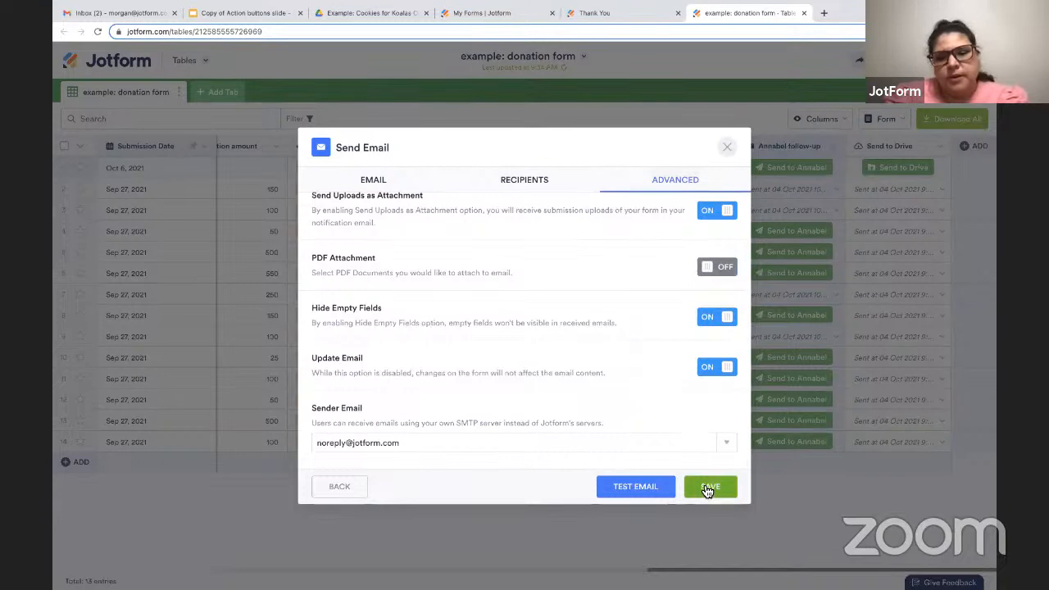
pyautogui.click(727, 147)
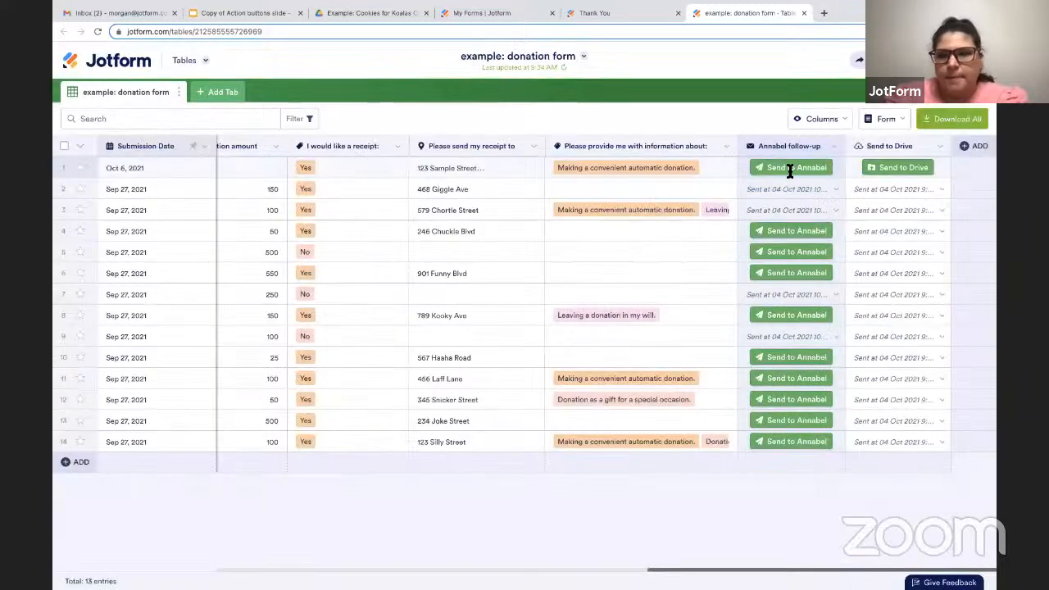
# Start a new table column, look through the formula and connection types, and choose the Send PDF action button.
pyautogui.click(974, 147)
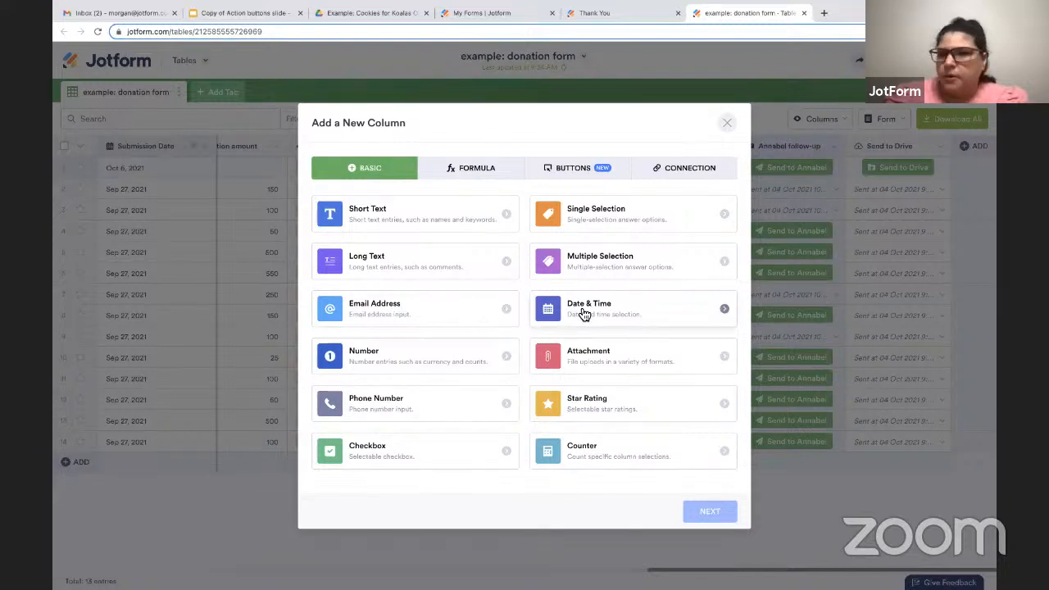
pyautogui.click(491, 170)
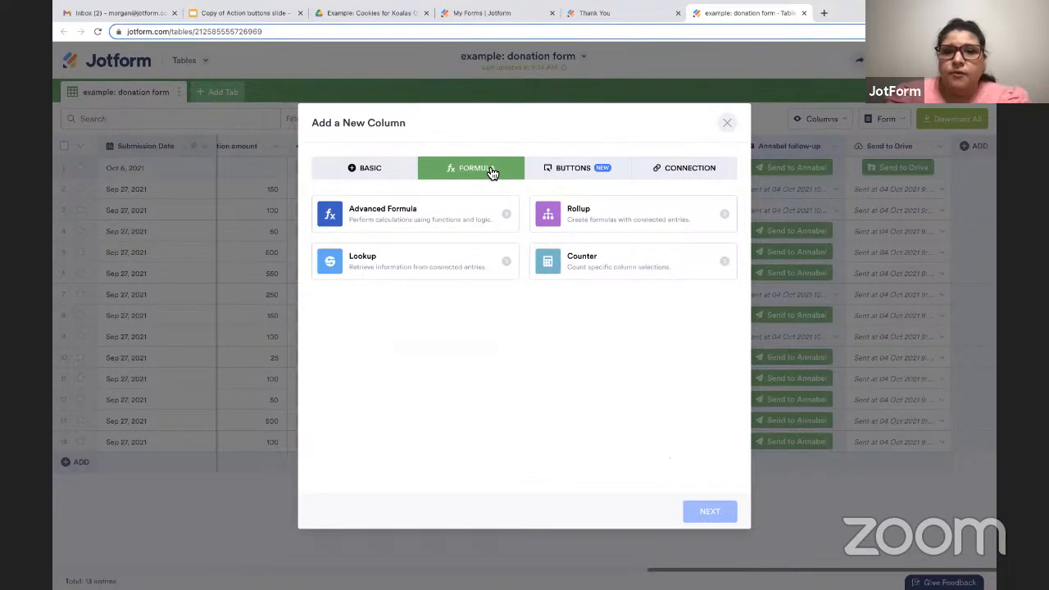
pyautogui.click(665, 177)
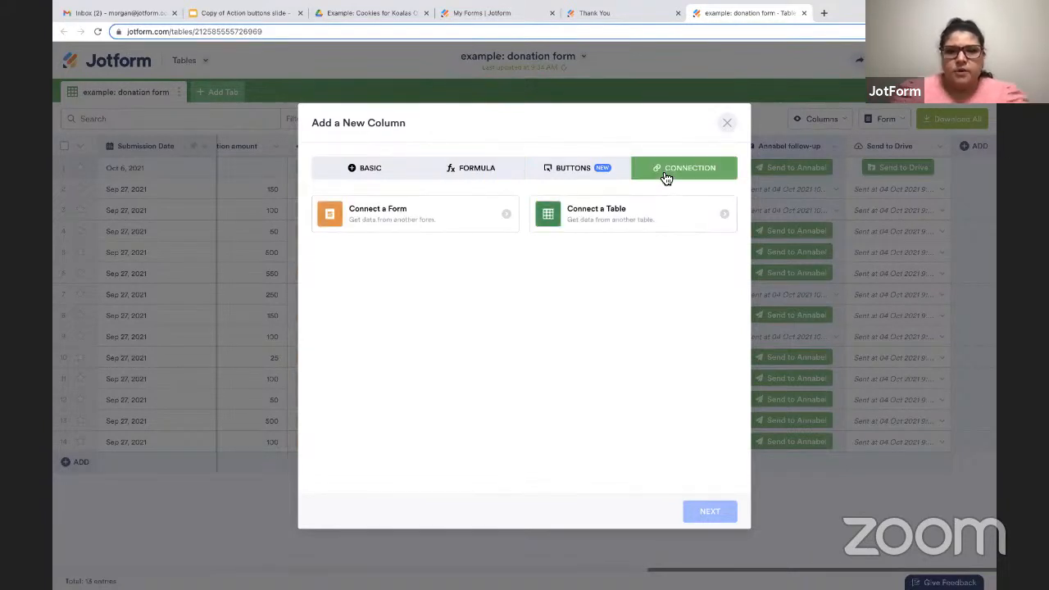
pyautogui.click(584, 176)
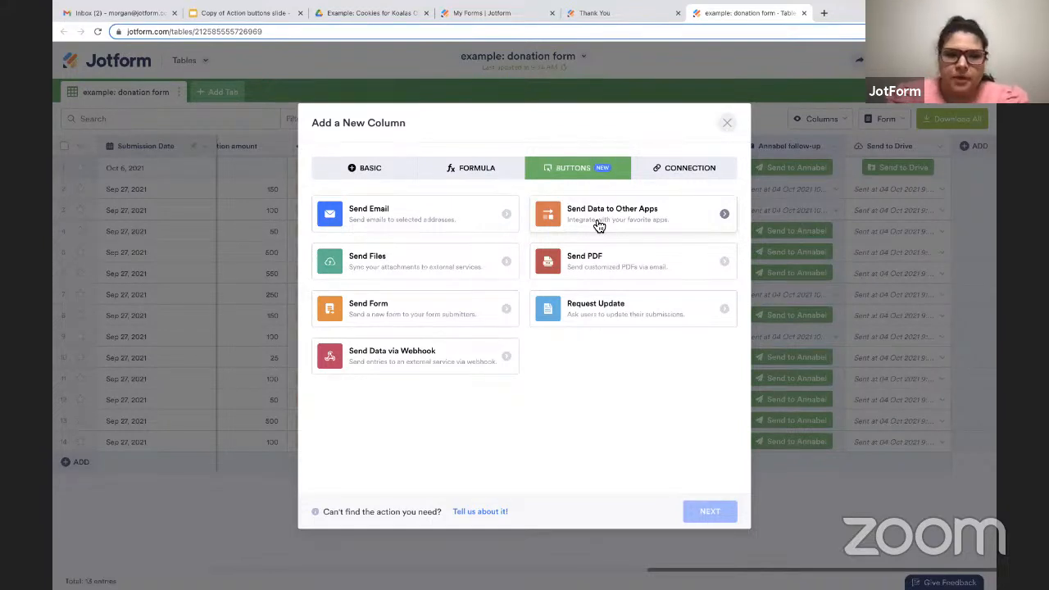
pyautogui.click(584, 272)
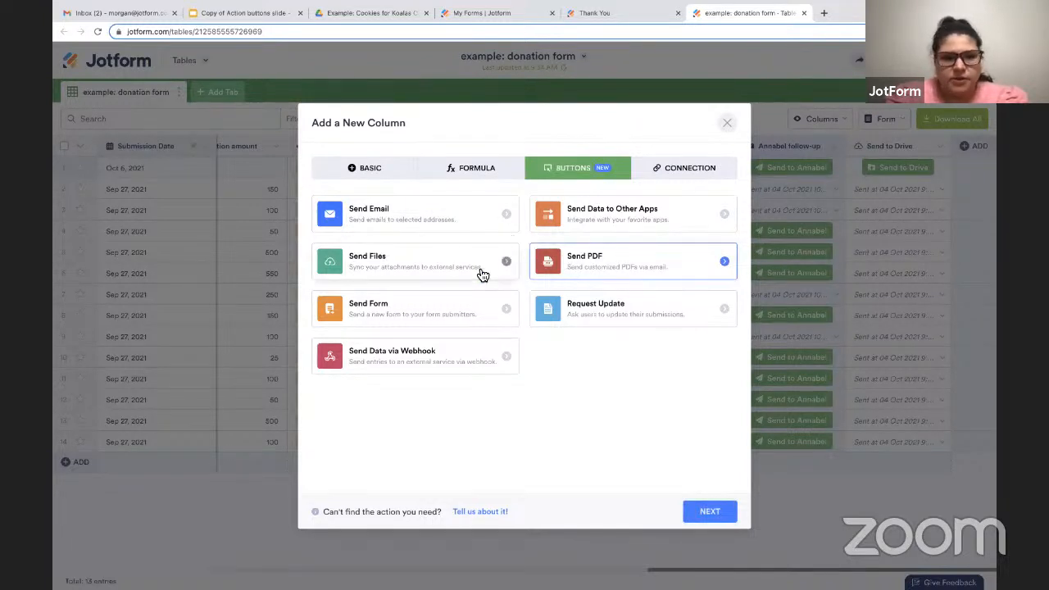
pyautogui.click(703, 514)
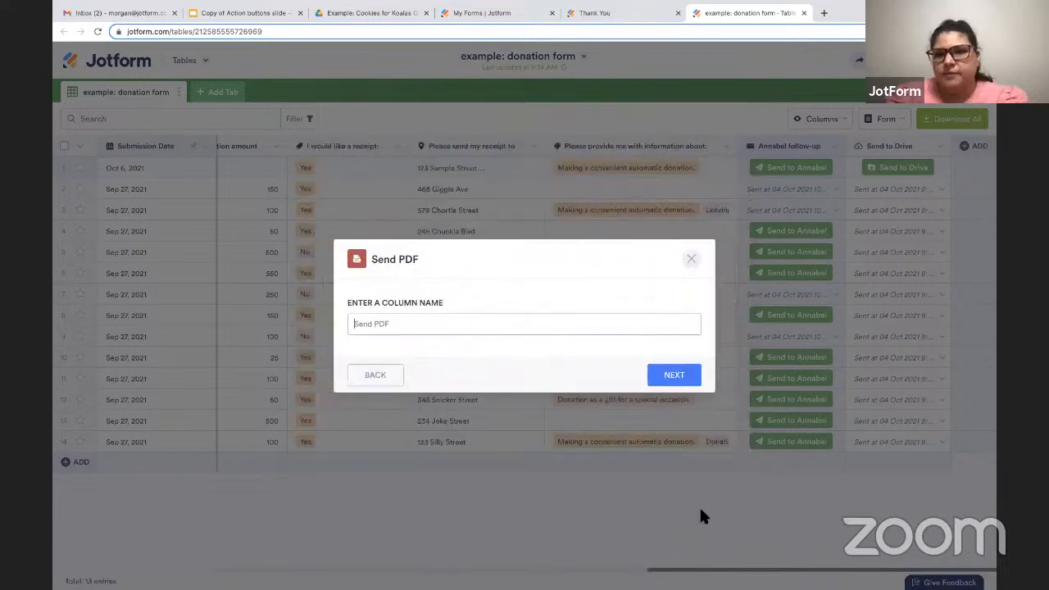
# Name the Send PDF column "send reciept" and continue to its attachment settings.
pyautogui.click(503, 327)
pyautogui.write('send recip')
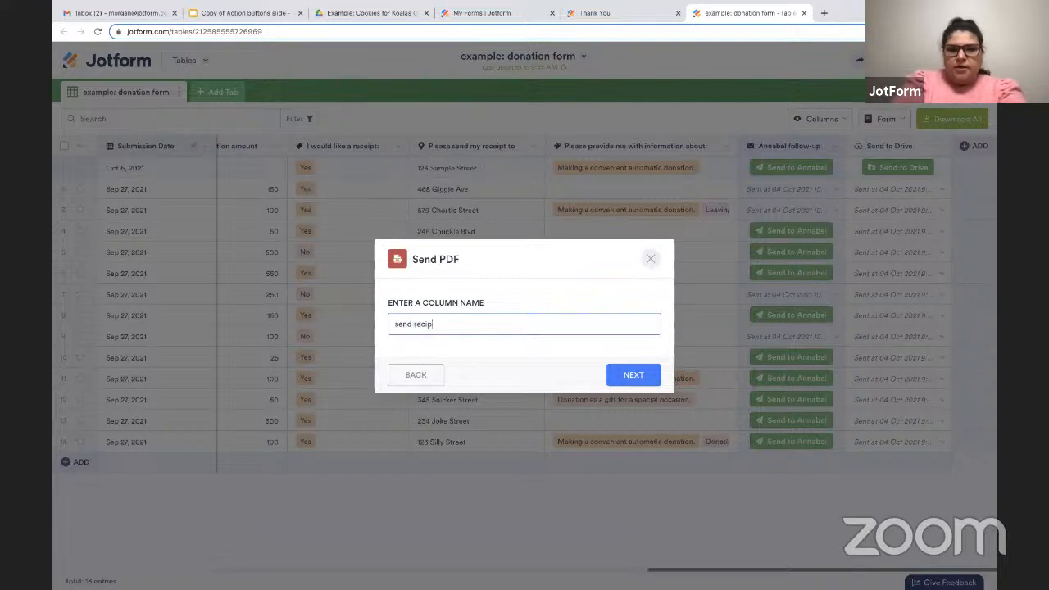
pyautogui.press('BackSpace')
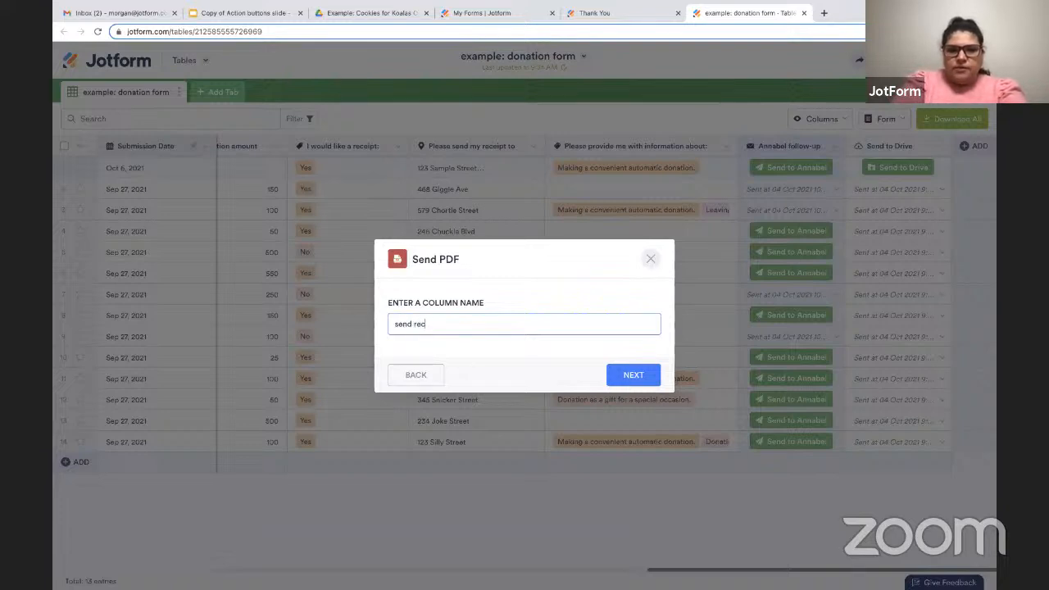
pyautogui.write('ie')
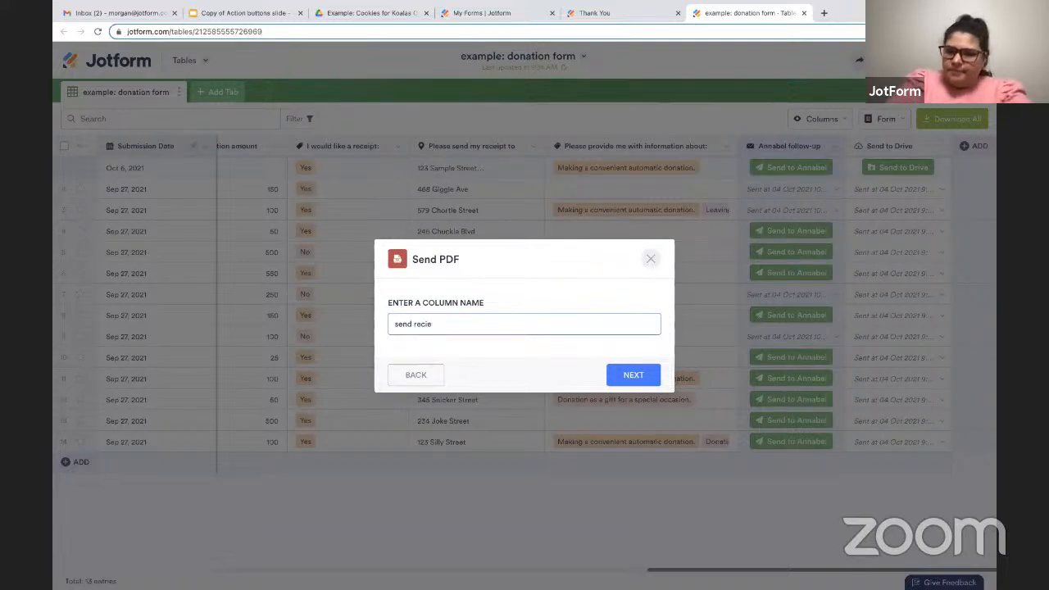
pyautogui.write('pt')
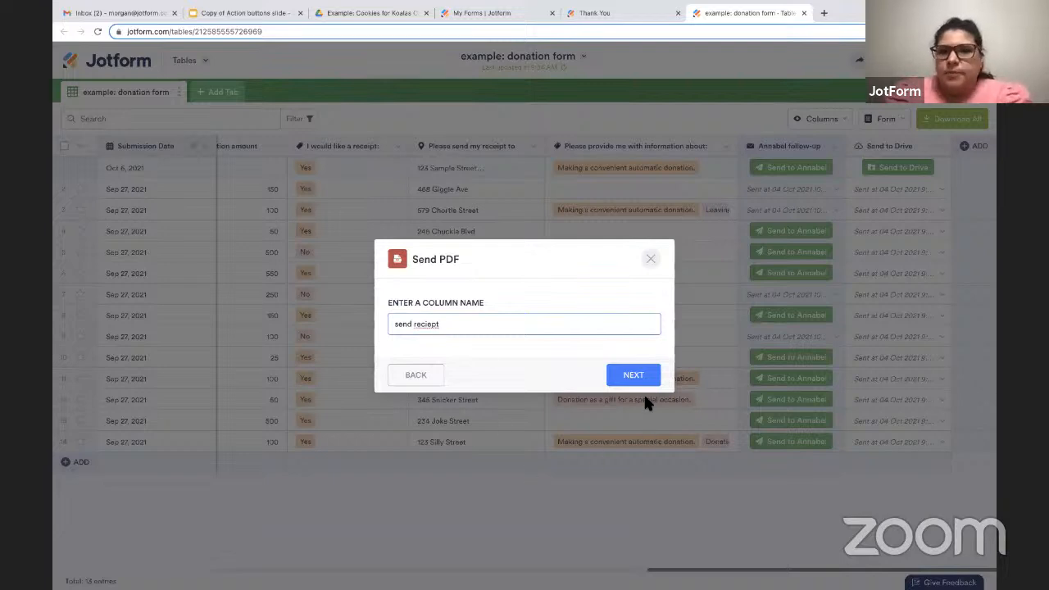
pyautogui.click(631, 376)
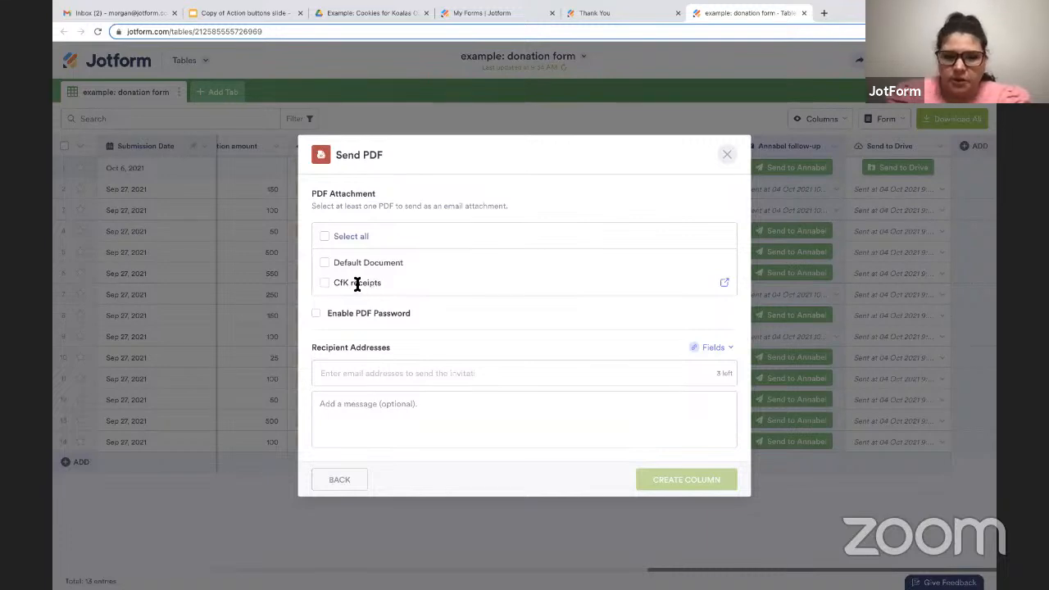
# Attach the CfK receipts PDF and set the form's E-mail field as the recipient address.
pyautogui.click(327, 290)
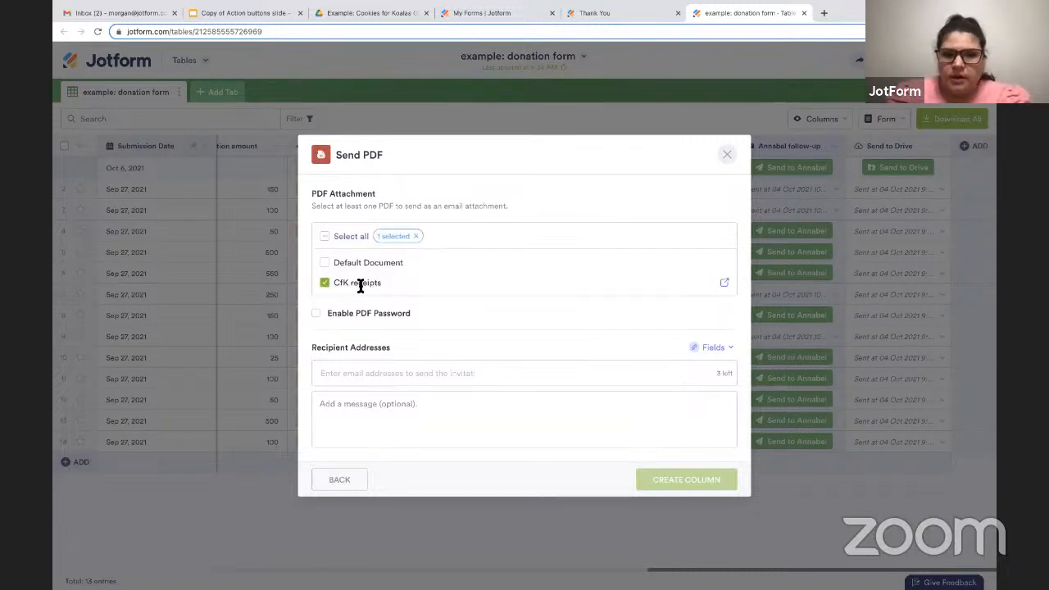
pyautogui.click(417, 369)
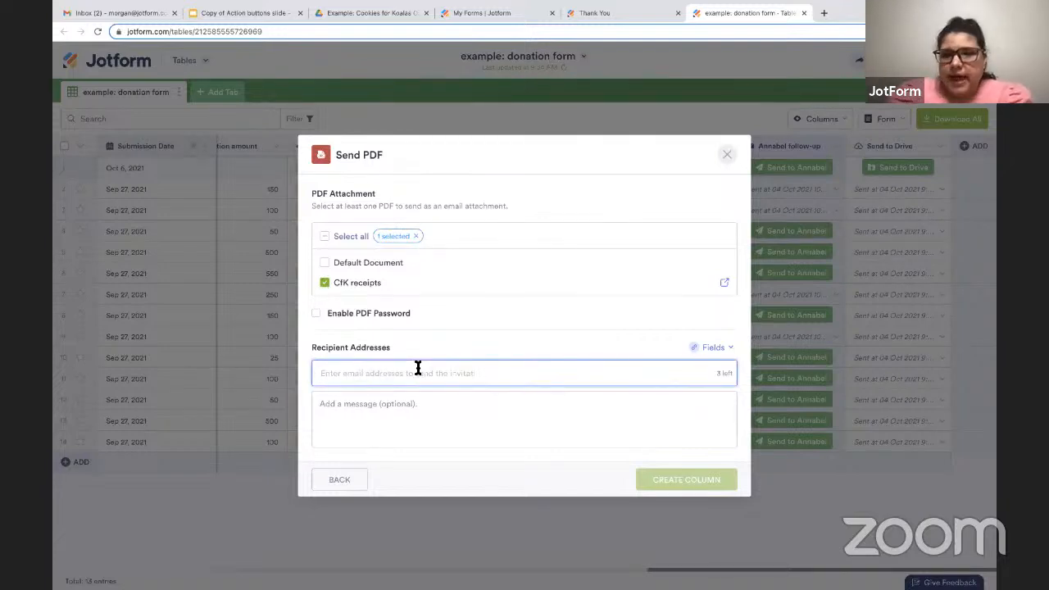
pyautogui.click(705, 352)
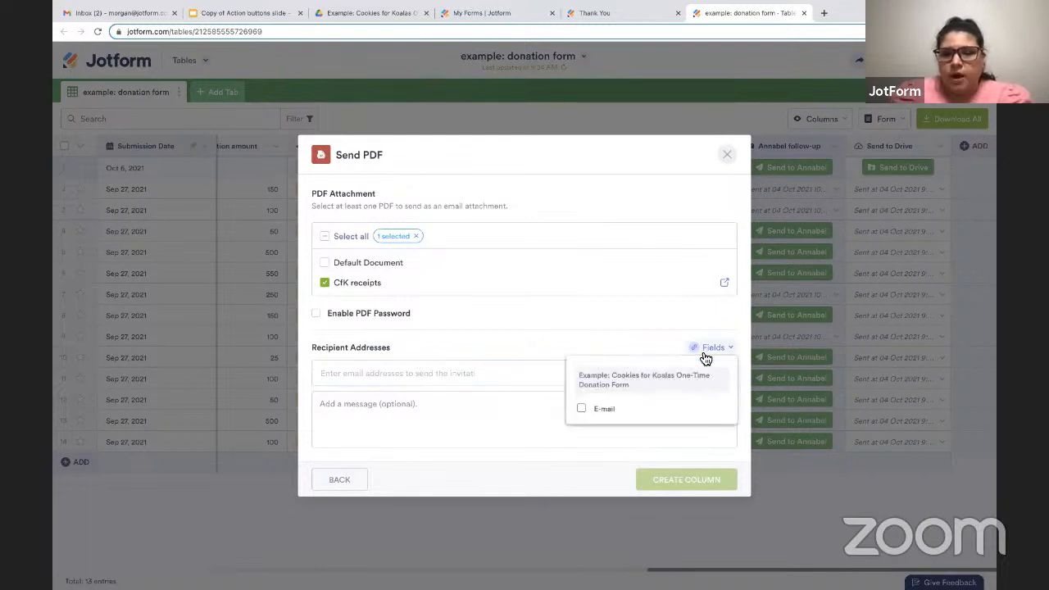
pyautogui.click(617, 409)
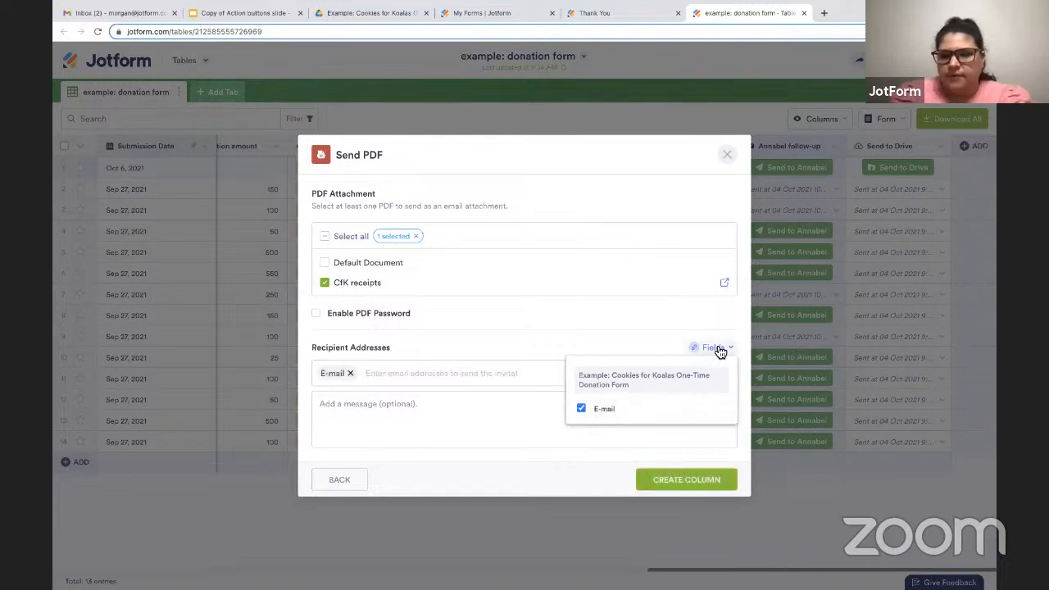
# Add the message "This is for your records." and create the Send PDF column.
pyautogui.click(423, 406)
pyautogui.write('H')
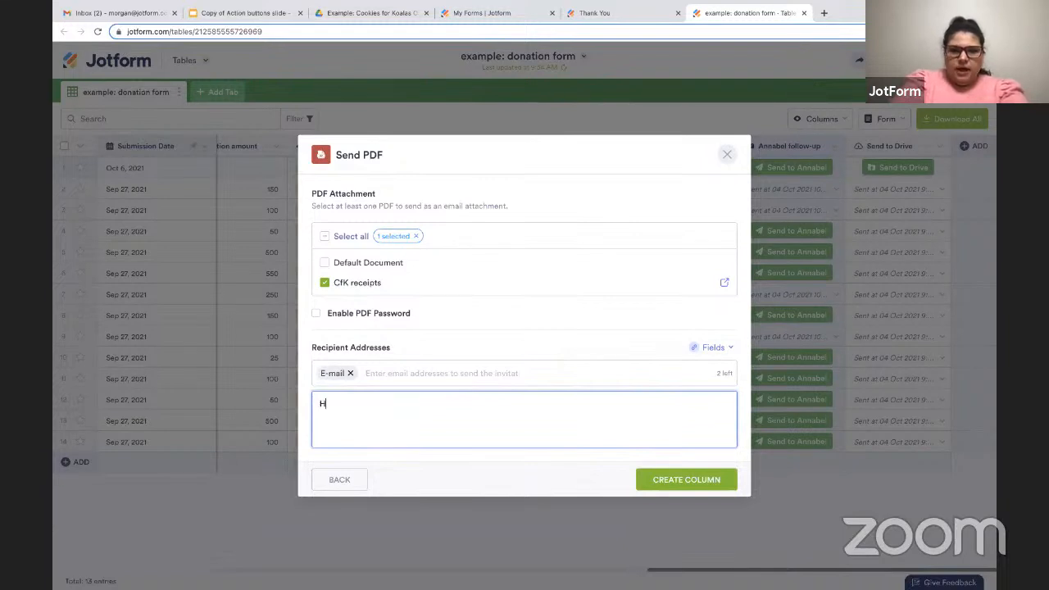
pyautogui.press('BackSpace')
pyautogui.write('This')
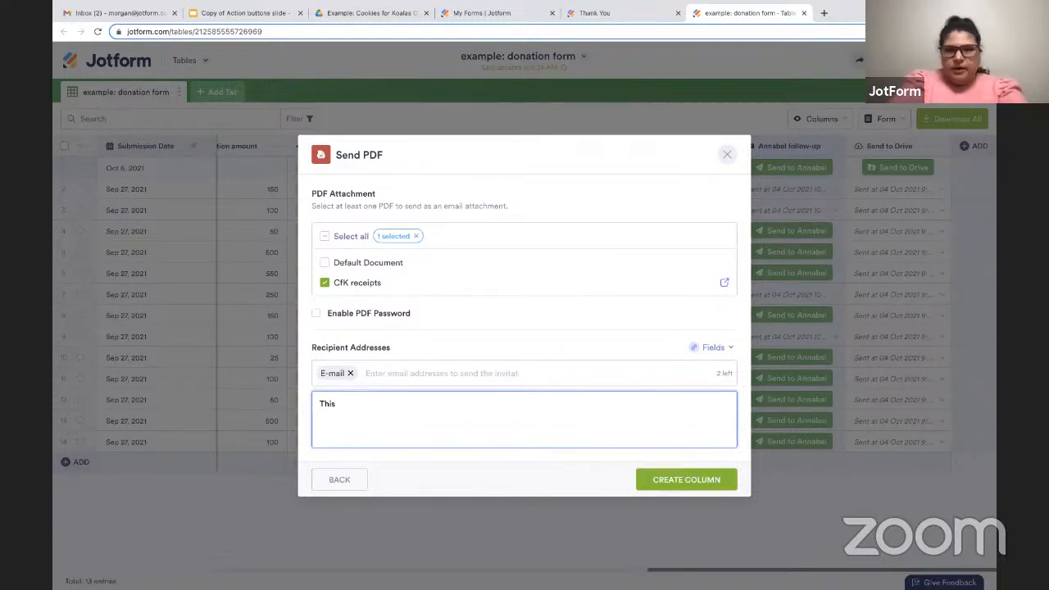
pyautogui.write(' is for your record')
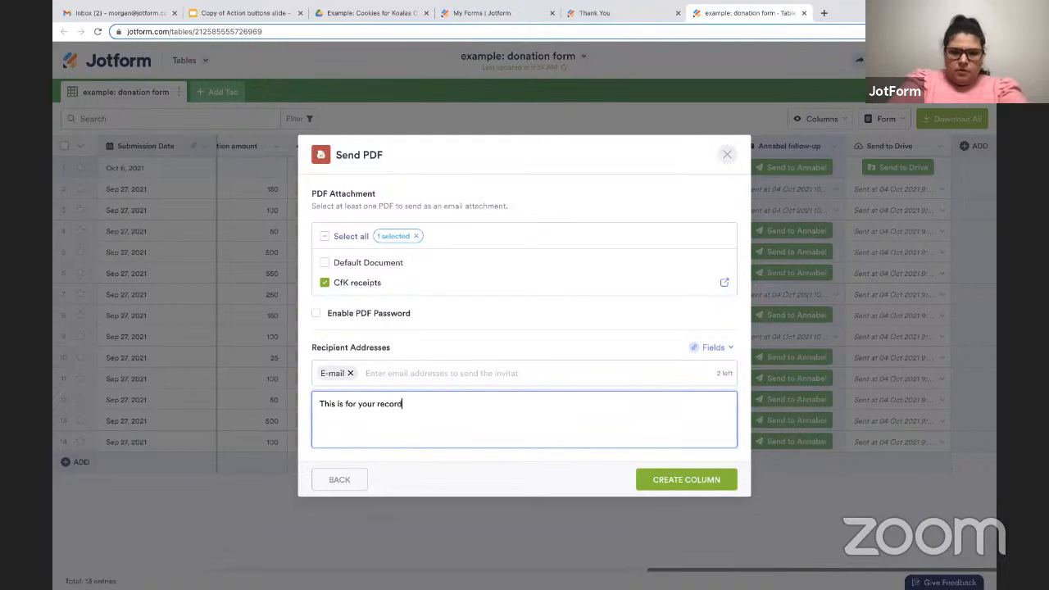
pyautogui.write('s.')
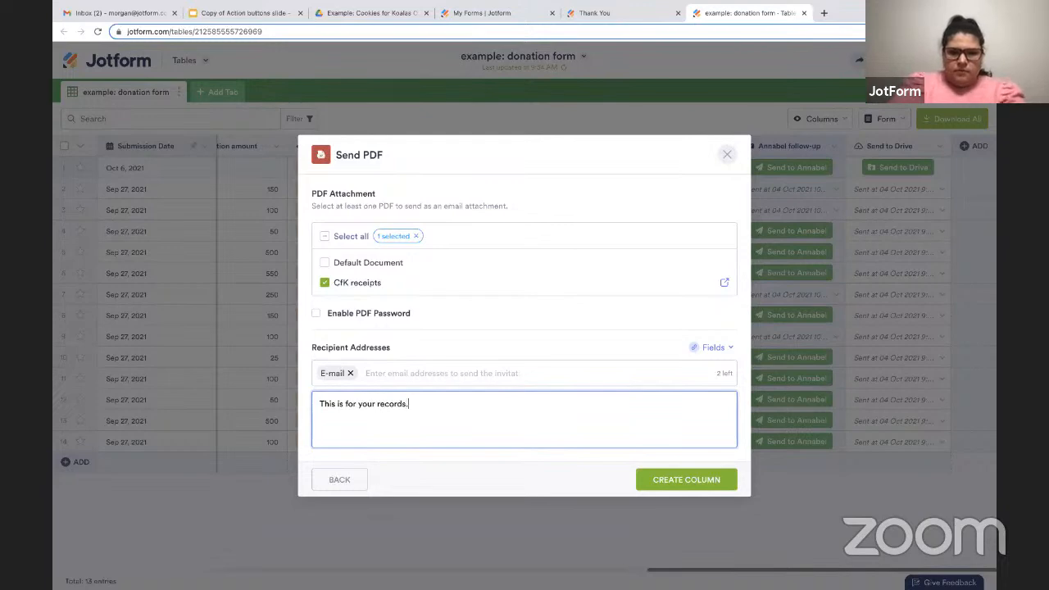
pyautogui.click(711, 480)
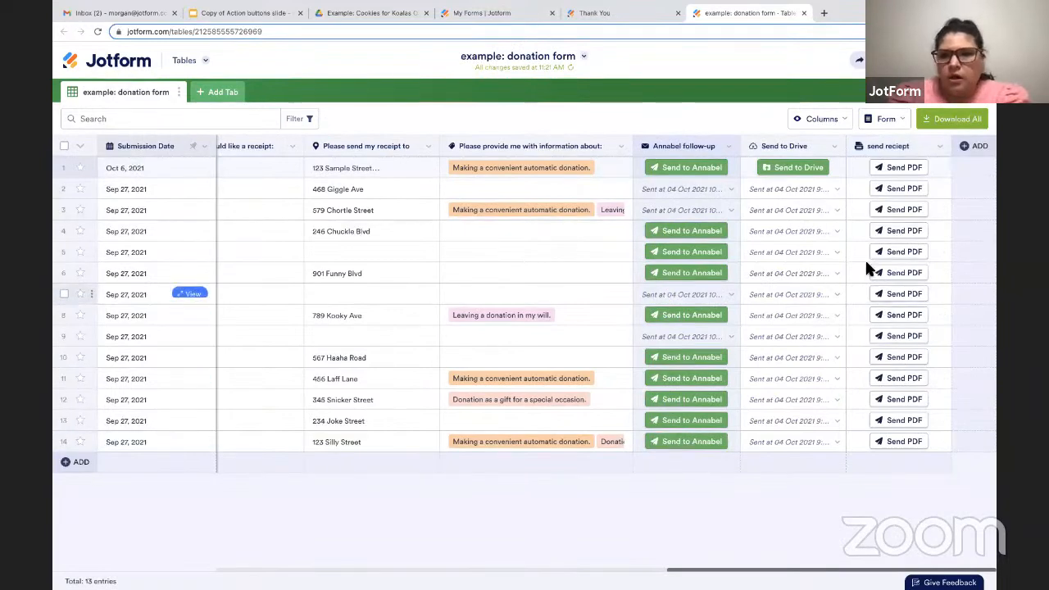
# Send the Oct 6, 2021 entry to Drive and send its PDF receipt, and check the Drive resend option in the second row.
pyautogui.click(808, 168)
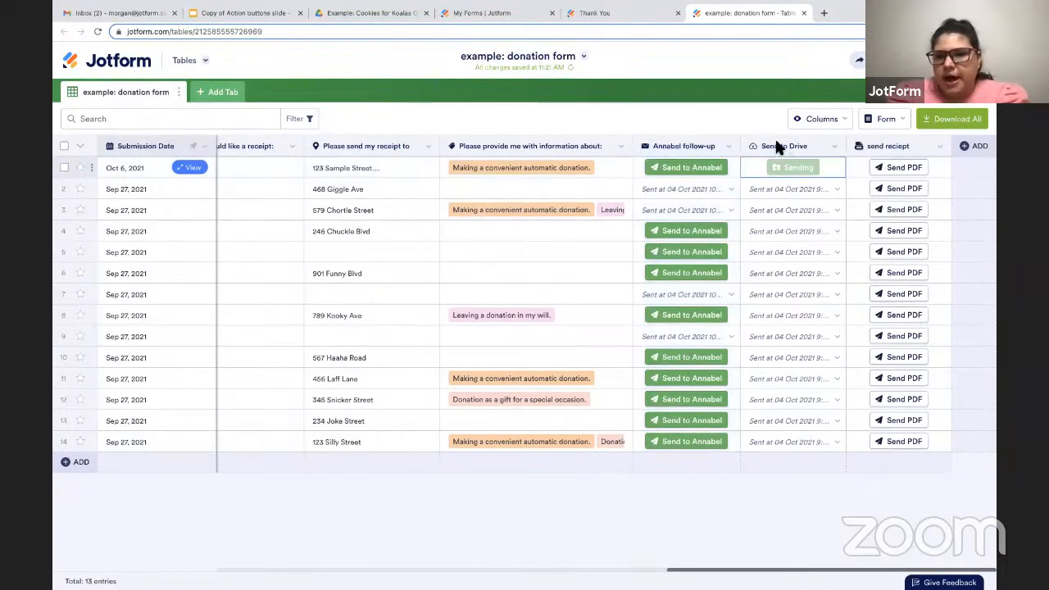
pyautogui.click(897, 168)
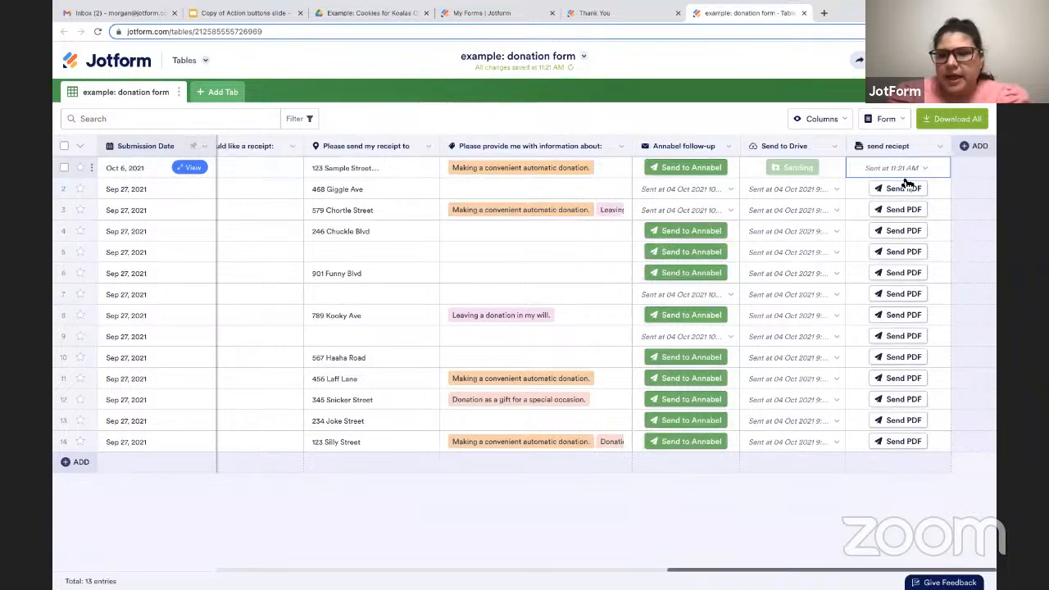
pyautogui.click(835, 190)
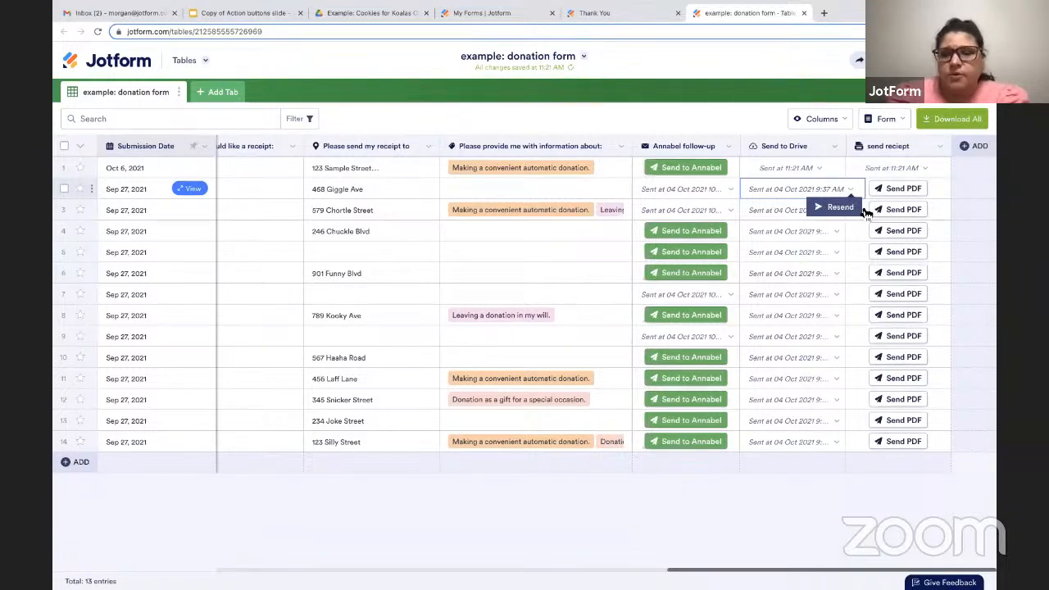
pyautogui.click(971, 154)
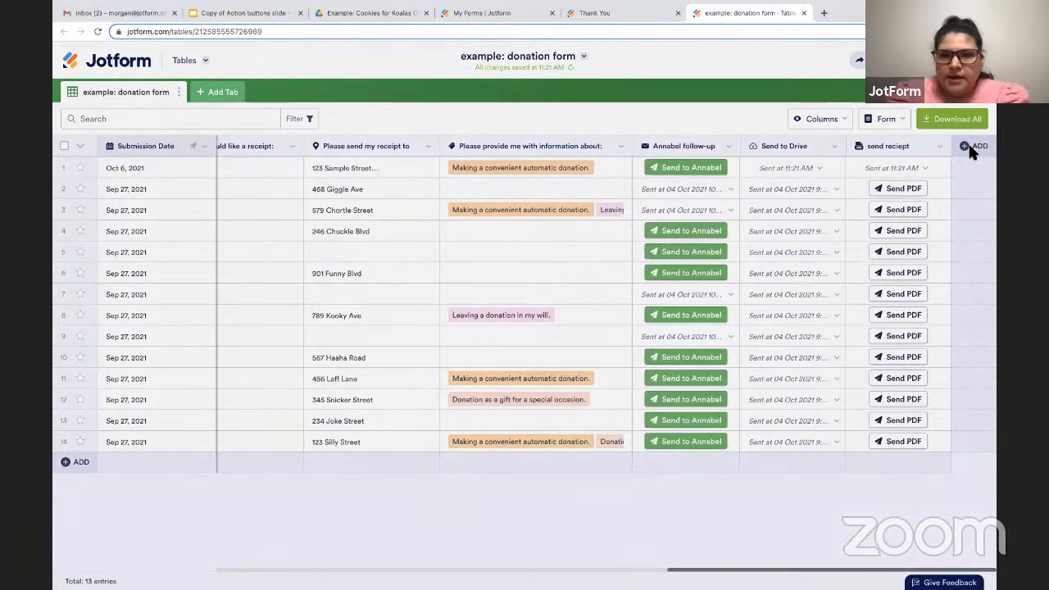
# Start a new Send Form action button column named "send autodonate form" and continue to the form selection.
pyautogui.click(972, 147)
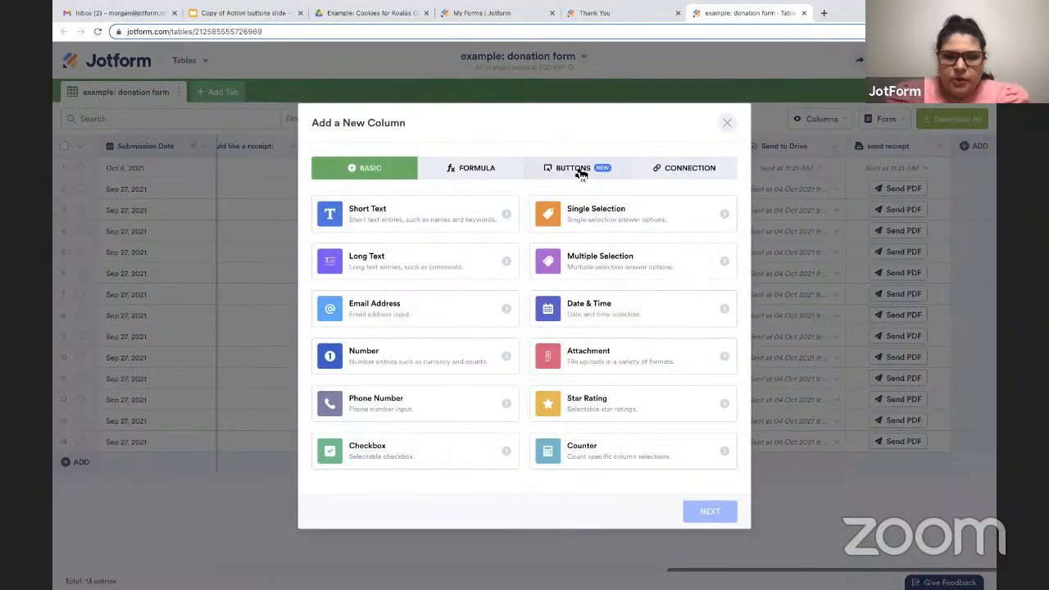
pyautogui.click(579, 172)
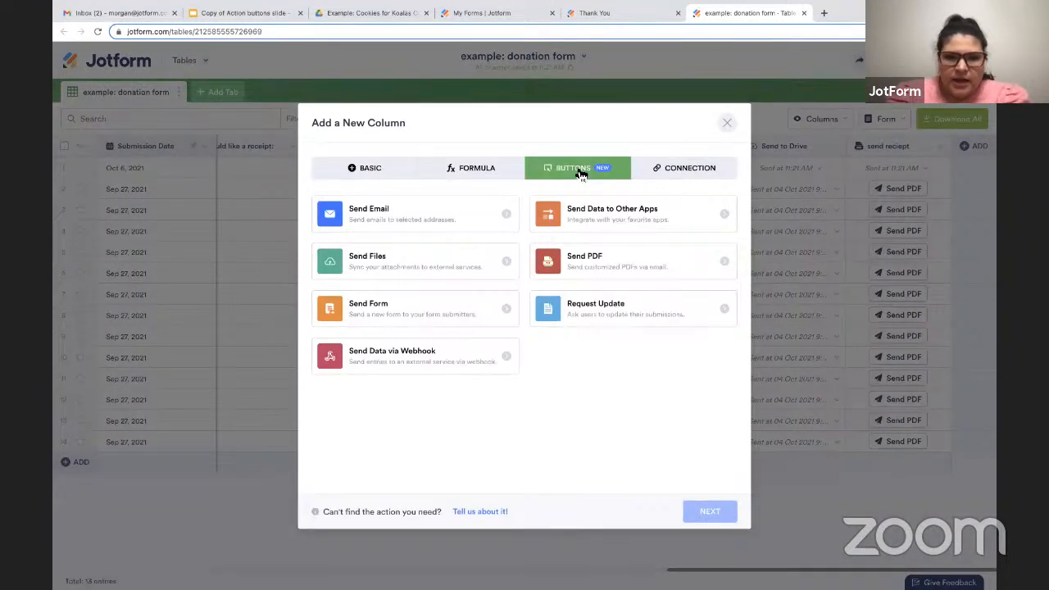
pyautogui.click(425, 317)
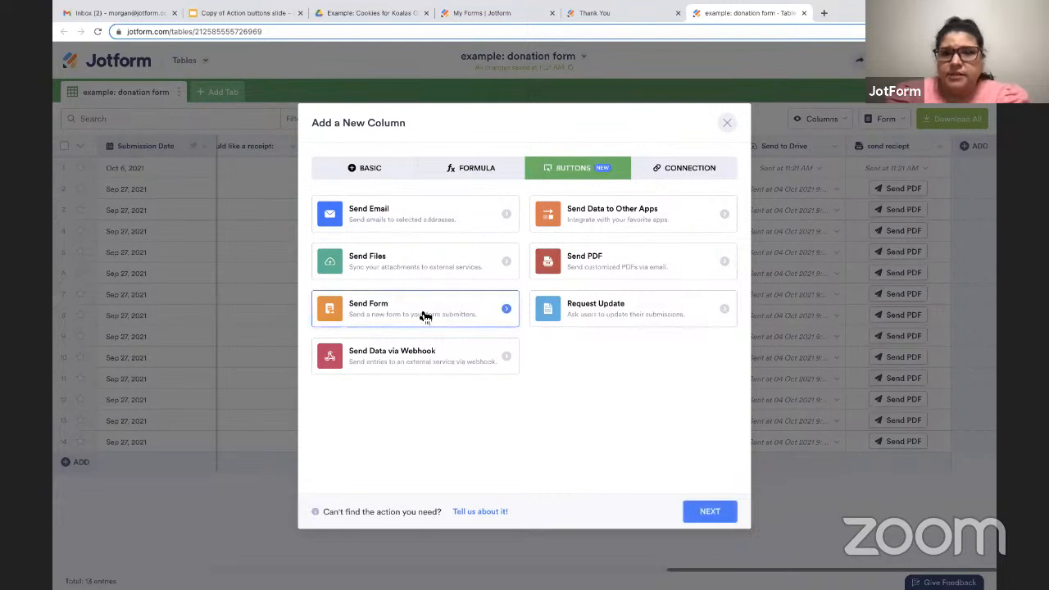
pyautogui.click(710, 513)
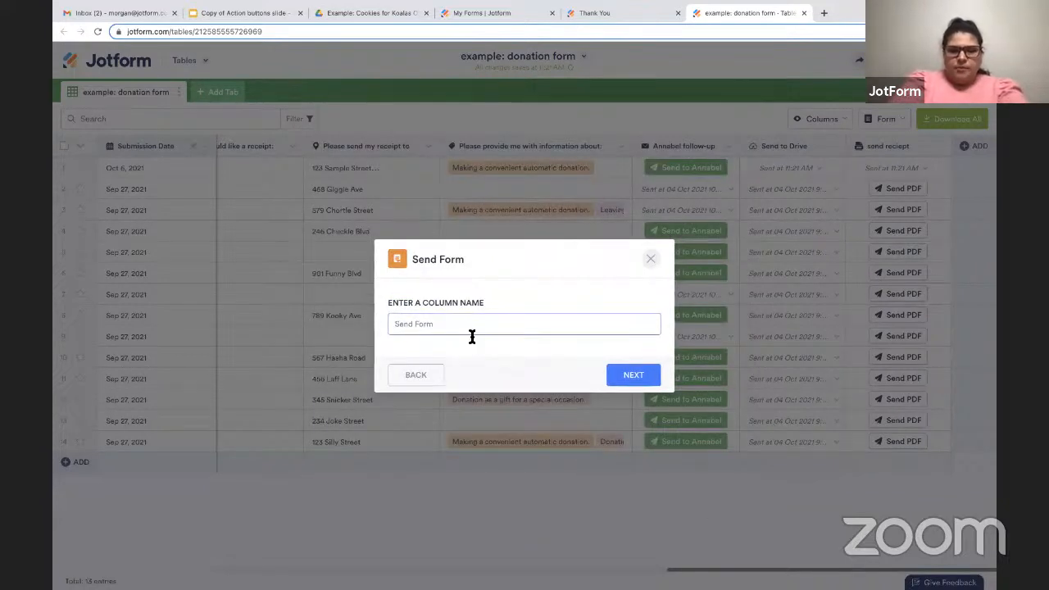
pyautogui.write('send aud')
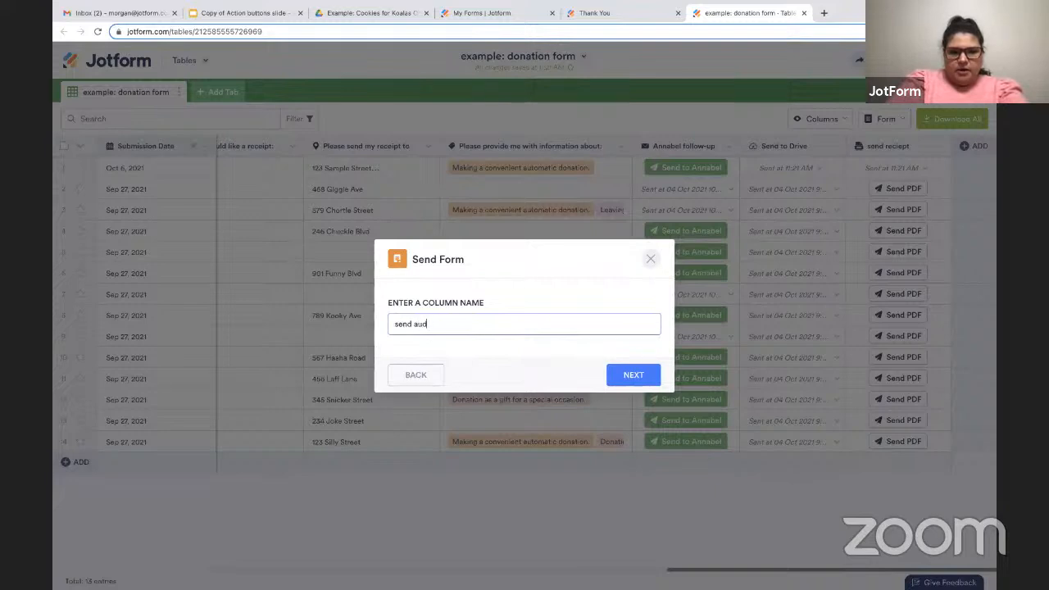
pyautogui.press('BackSpace')
pyautogui.write('todonate form')
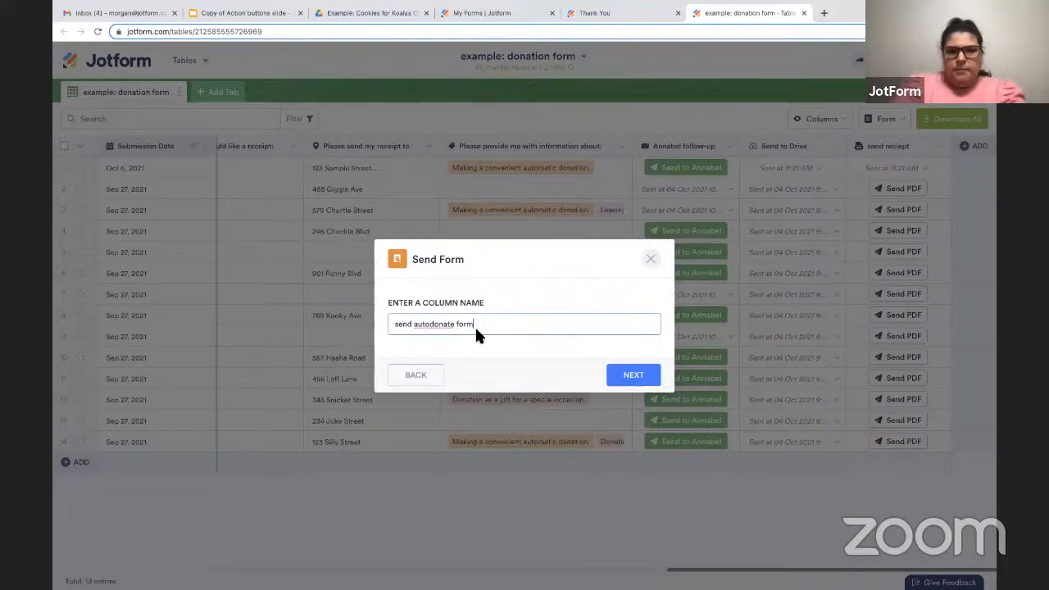
pyautogui.click(629, 378)
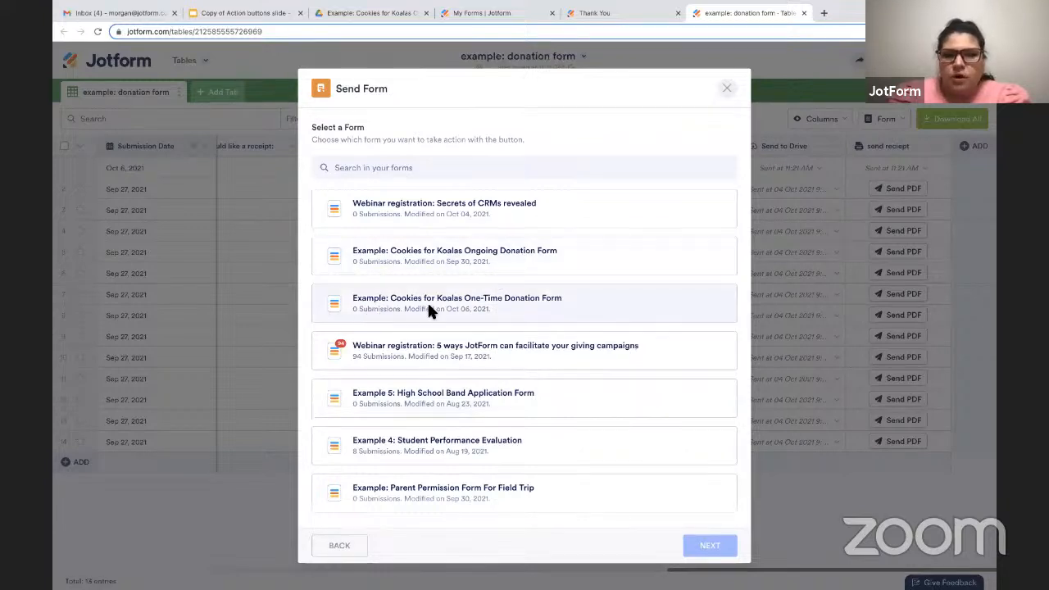
# Choose the Cookies for Koalas Ongoing Donation Form as the form to send and set the E-mail field as the recipient address.
pyautogui.click(560, 271)
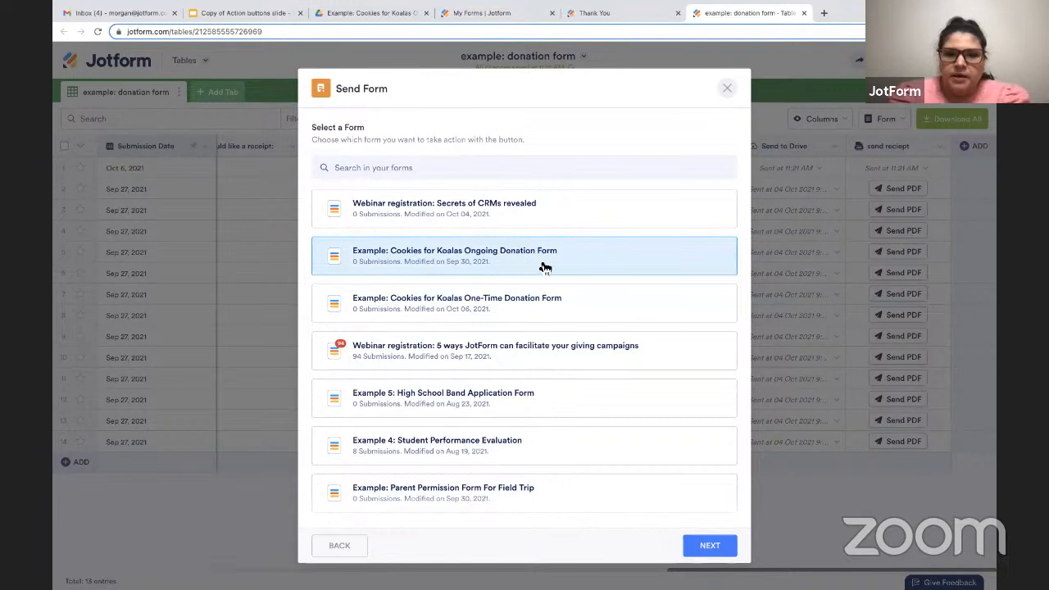
pyautogui.click(701, 546)
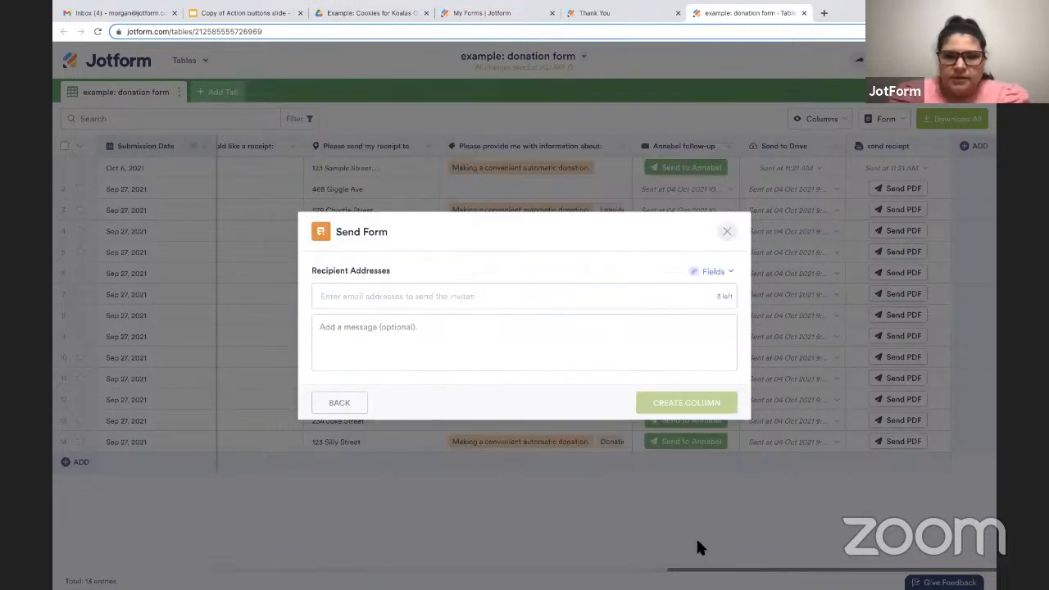
pyautogui.click(470, 295)
pyautogui.click(703, 274)
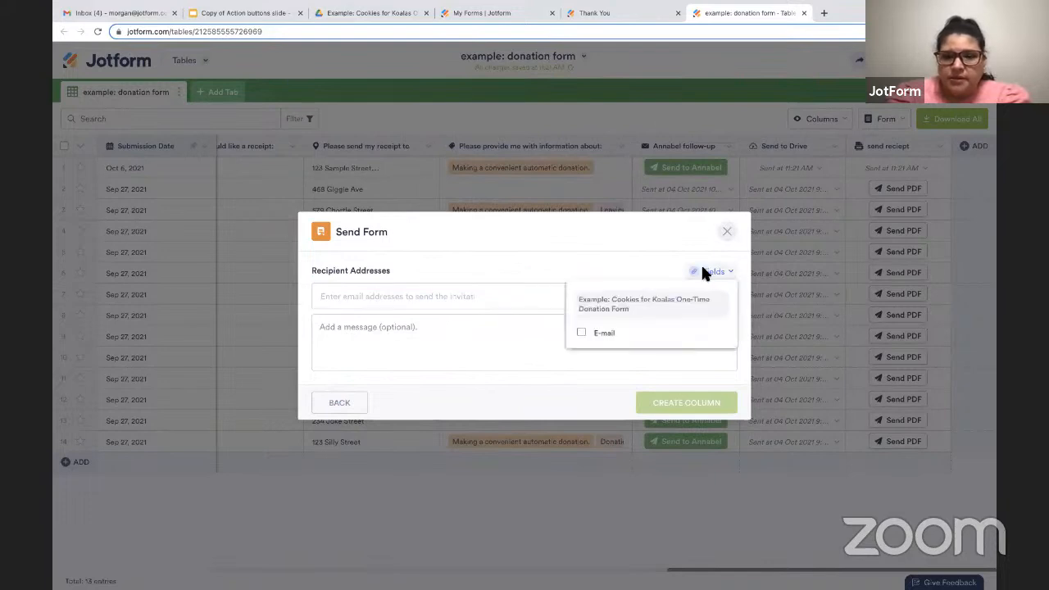
pyautogui.click(604, 336)
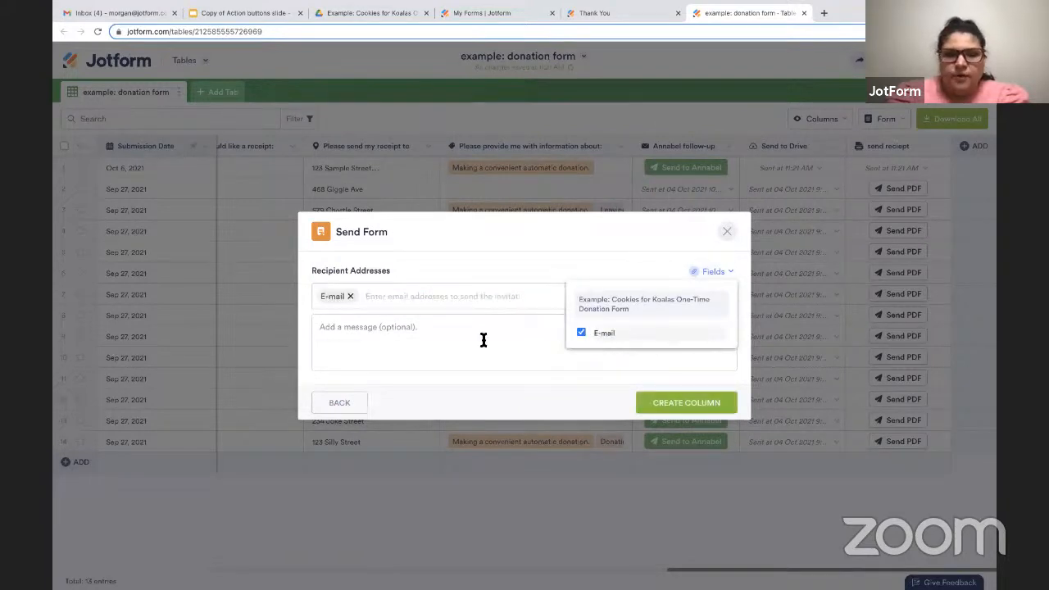
# Add the message "Here is the information you requested!" to the form invitation.
pyautogui.click(454, 338)
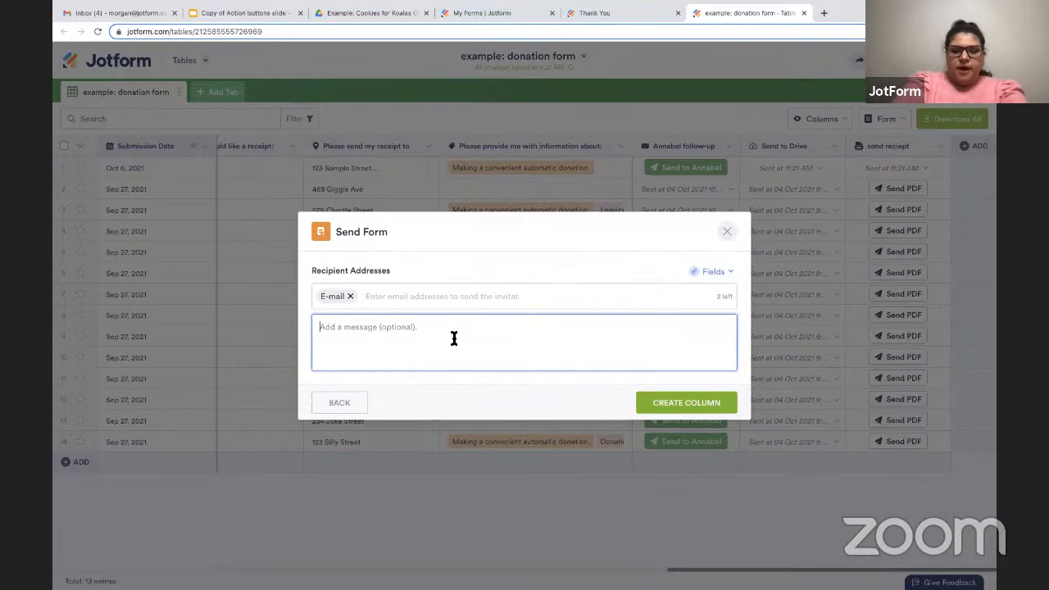
pyautogui.write('Here is the in')
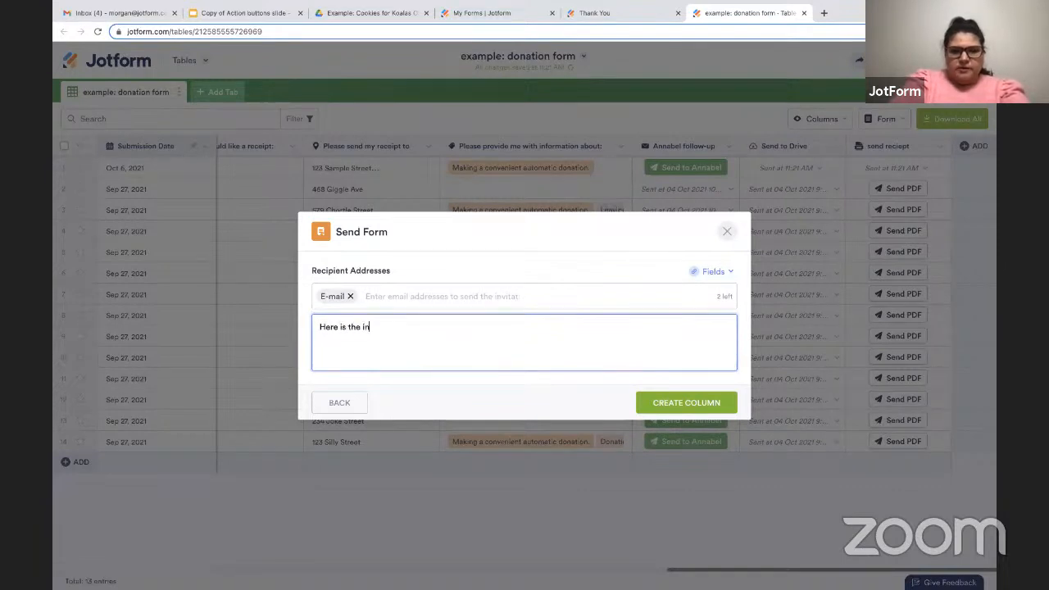
pyautogui.write('formation you r')
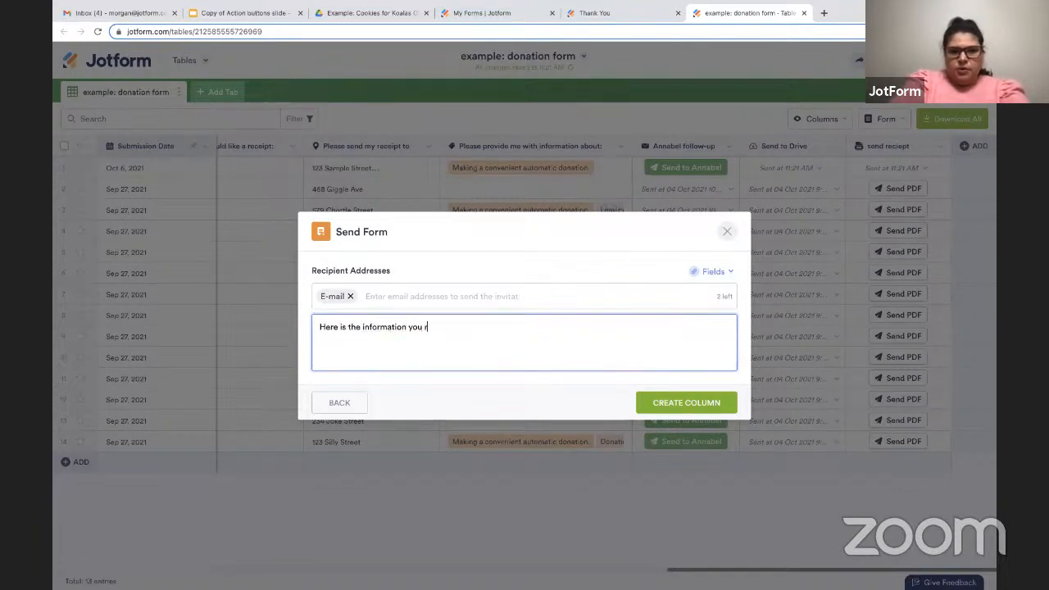
pyautogui.write('equested!')
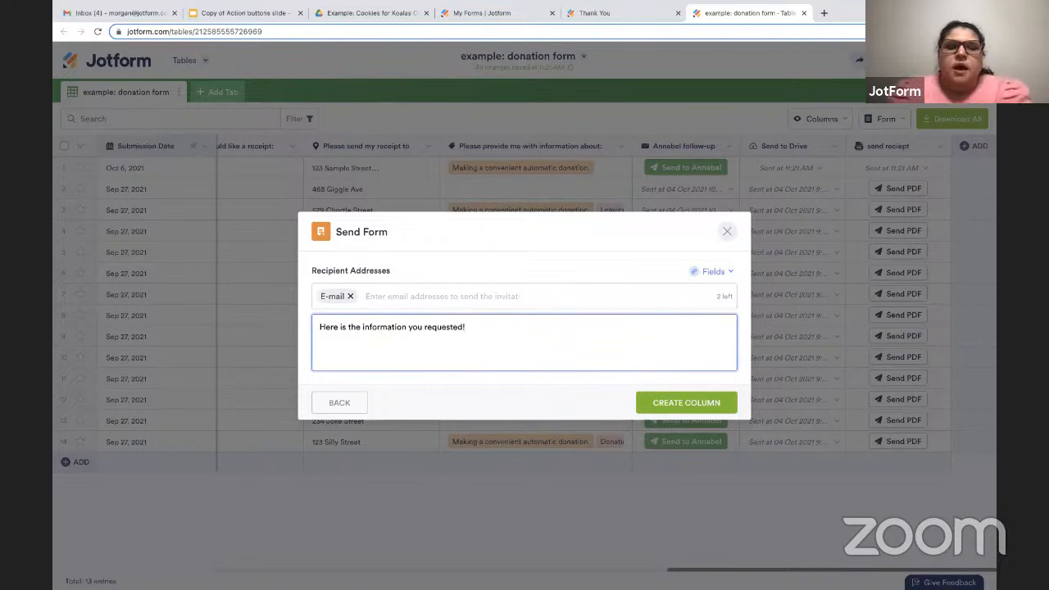
# Create the Send Form column and send the form for the Oct 6, 2021 entry.
pyautogui.click(419, 296)
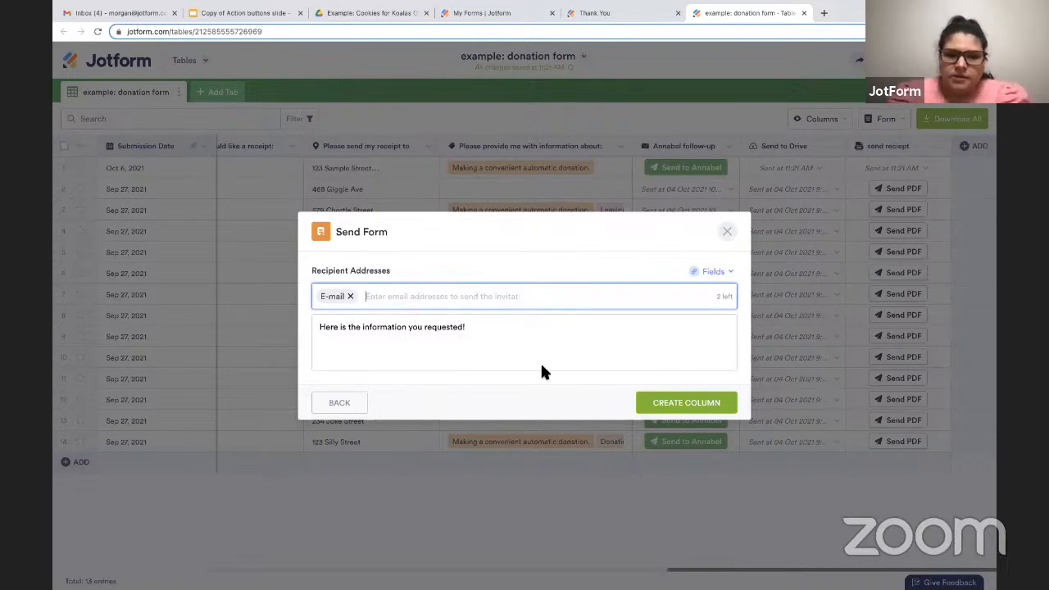
pyautogui.click(664, 408)
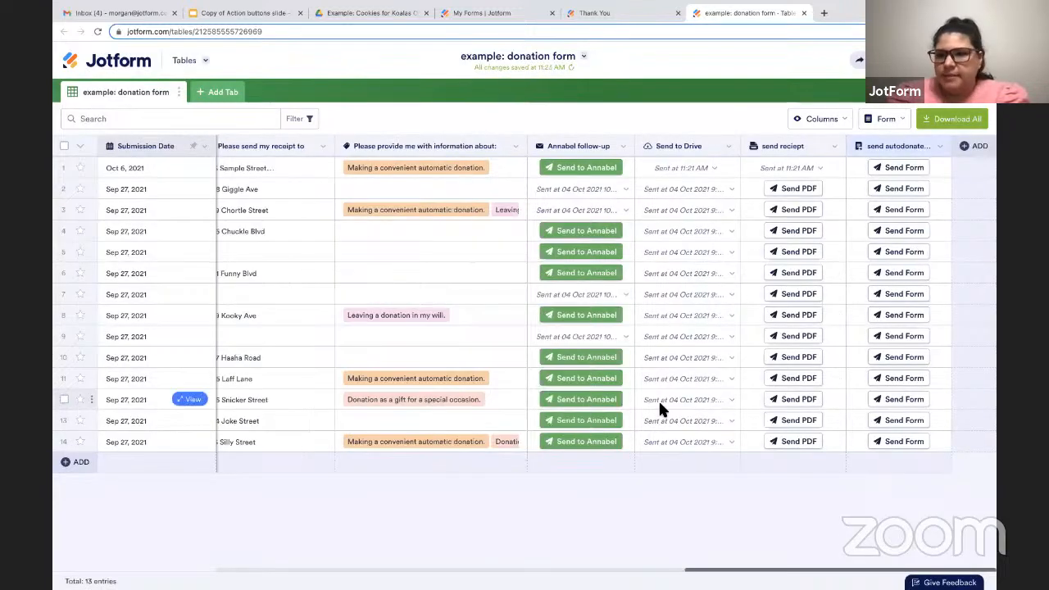
pyautogui.click(895, 168)
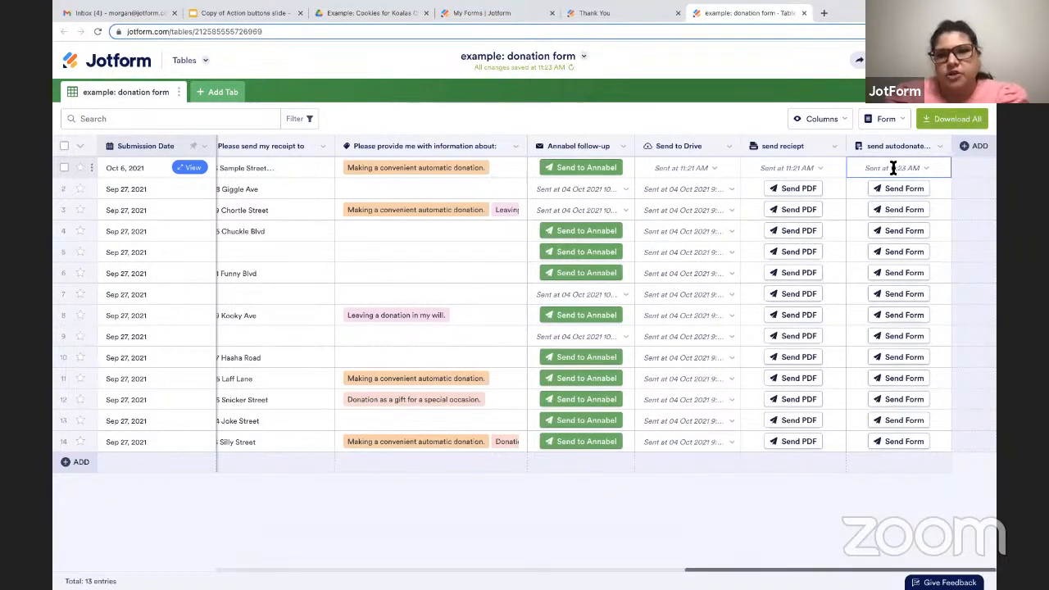
# Start a Send Data to Other Apps button column named "send to CC" and open the list of new app integrations.
pyautogui.click(976, 147)
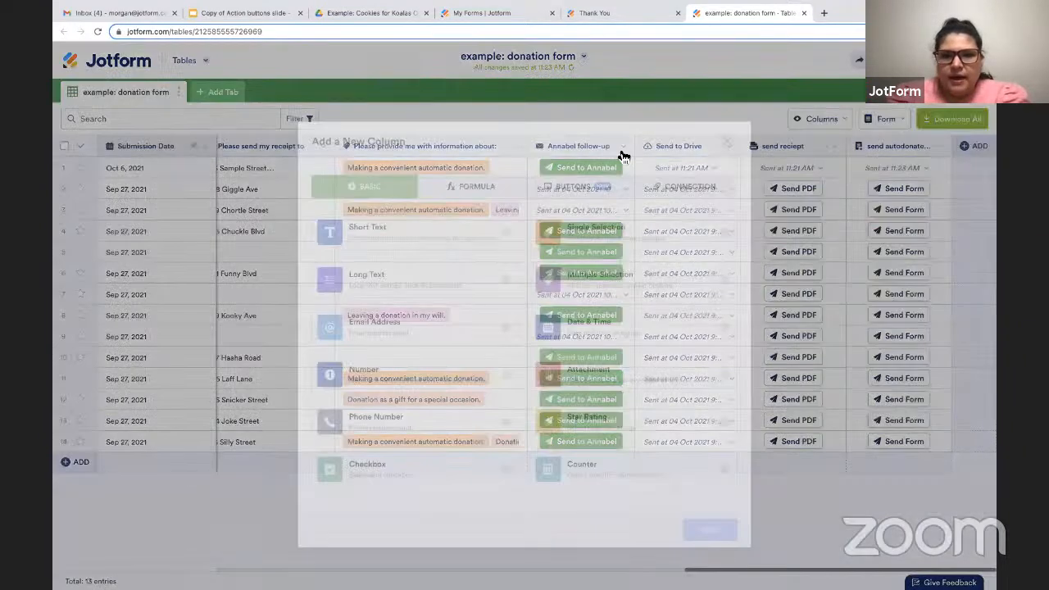
pyautogui.click(601, 169)
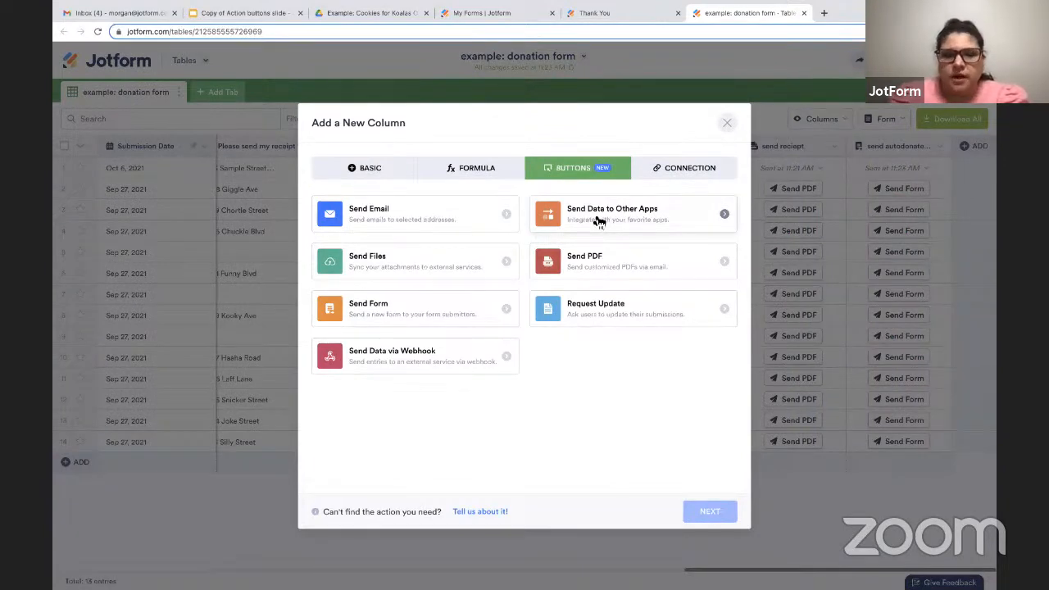
pyautogui.click(600, 221)
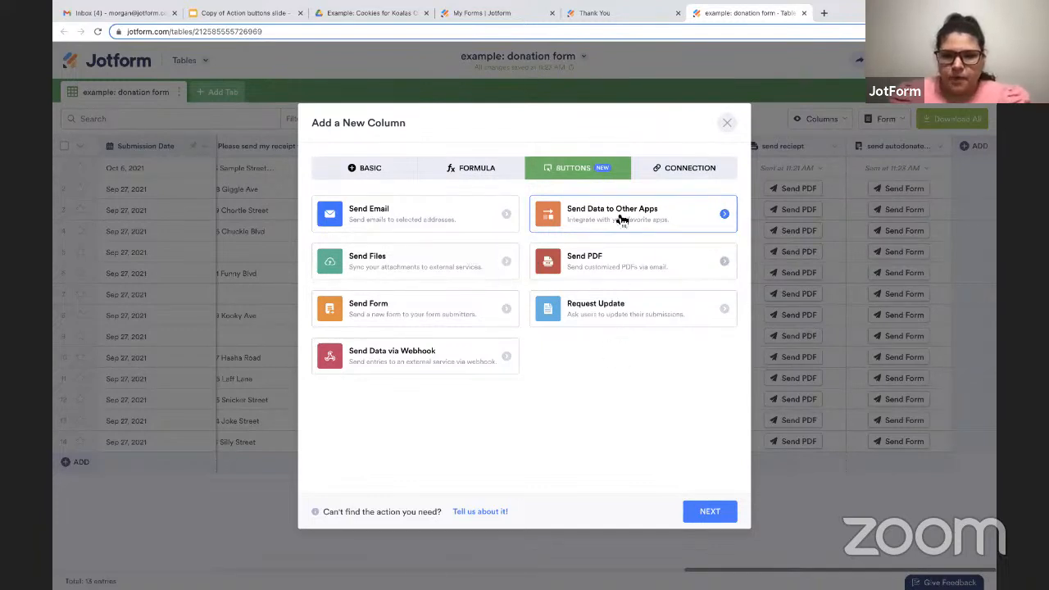
pyautogui.click(700, 515)
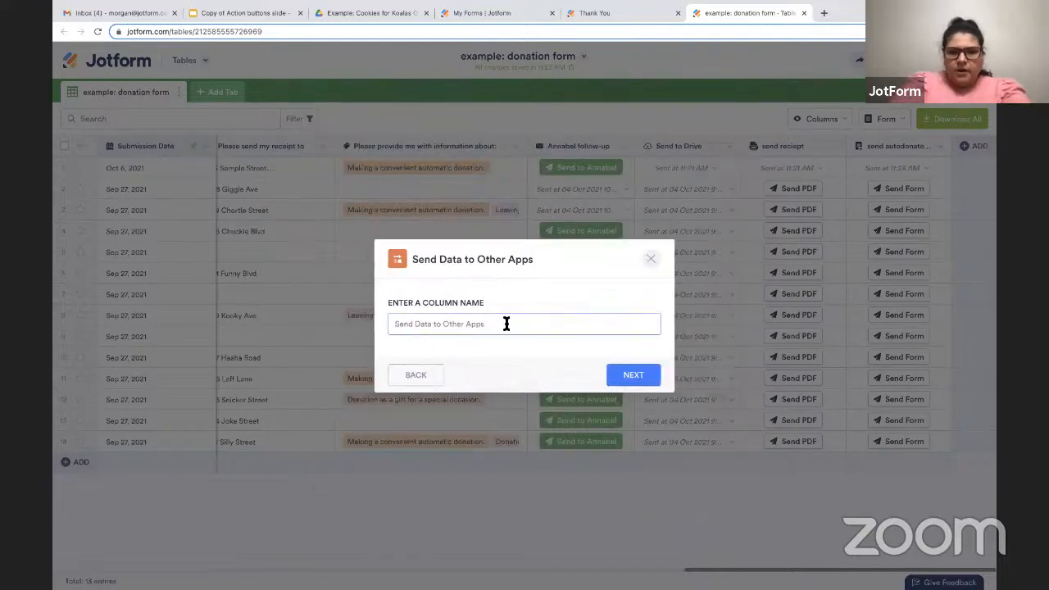
pyautogui.write('send to CC')
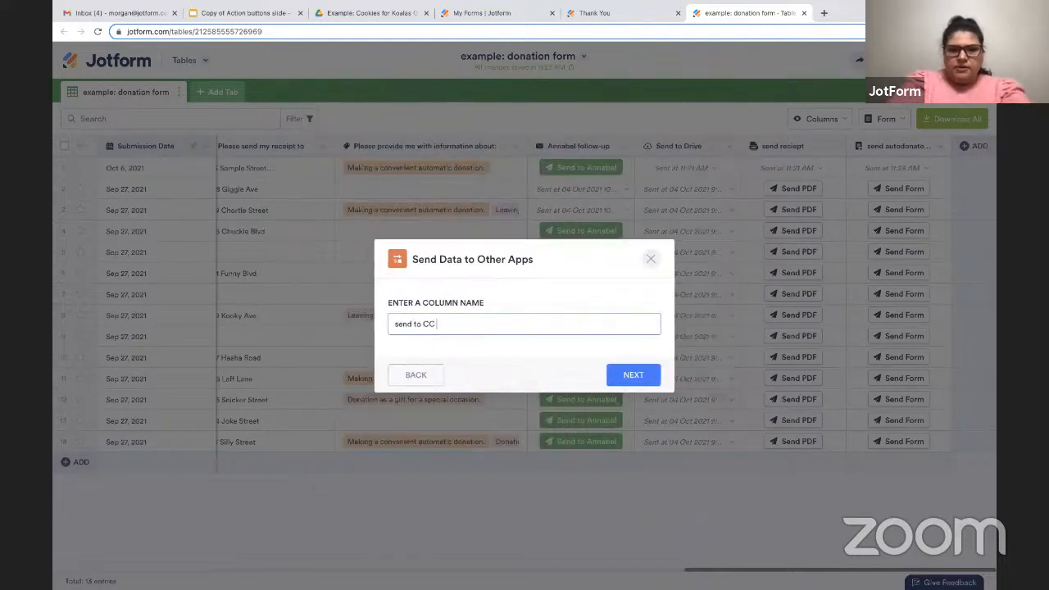
pyautogui.click(618, 370)
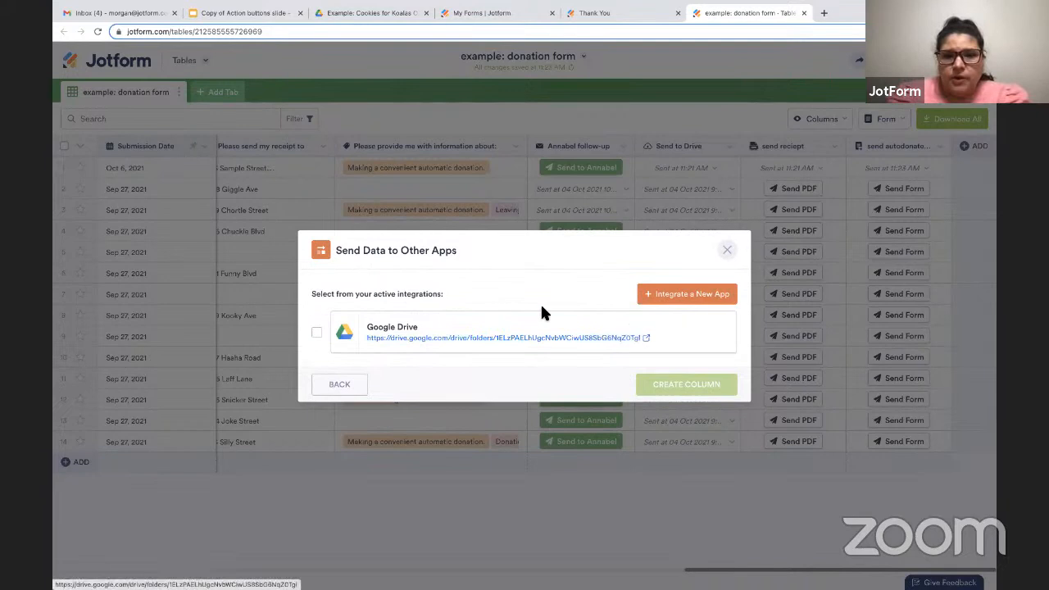
pyautogui.click(669, 295)
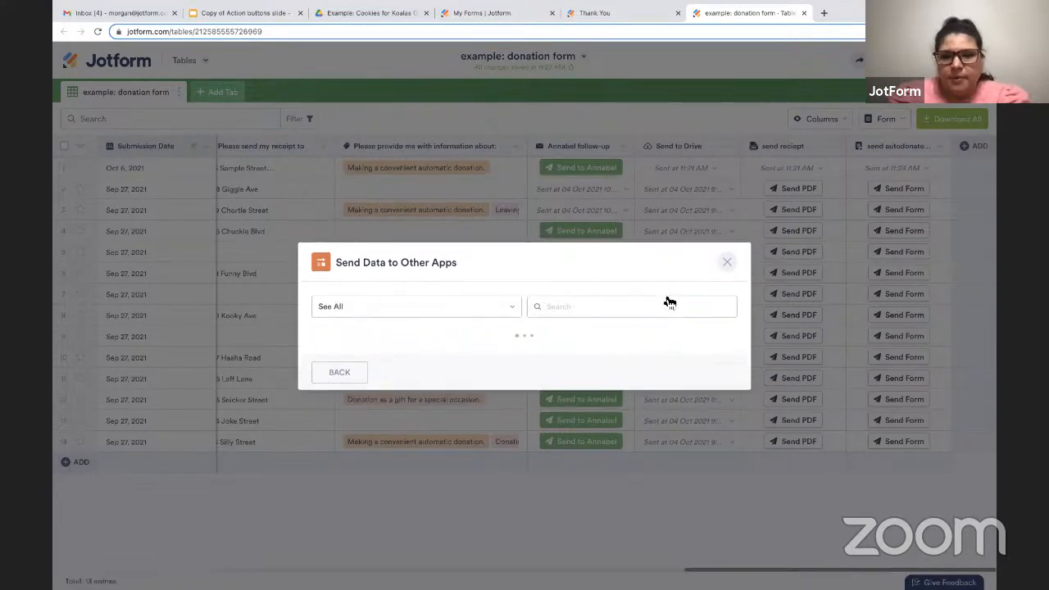
pyautogui.scroll(-1, 670, 301)
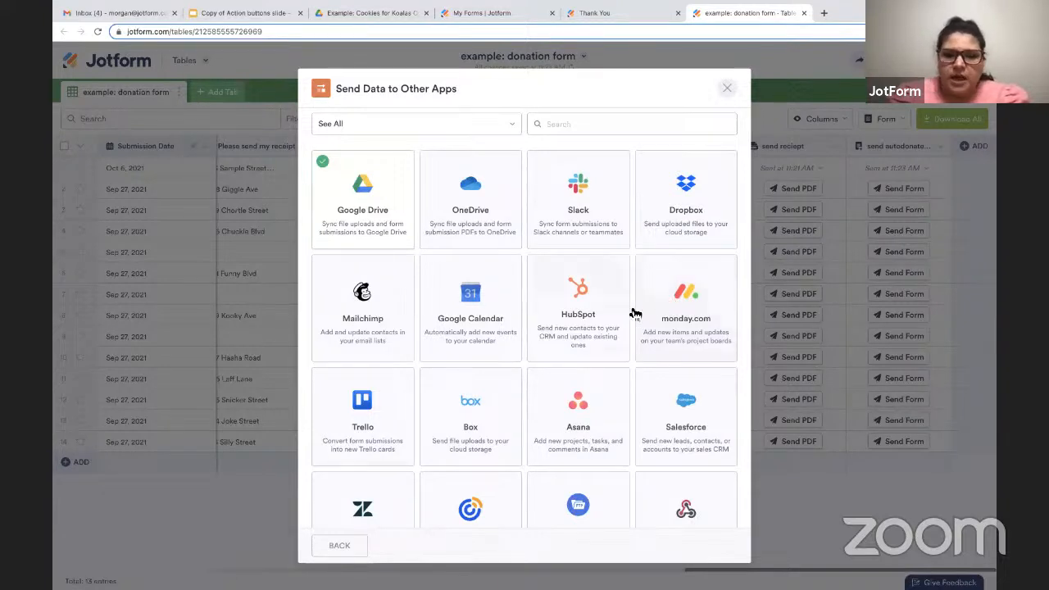
pyautogui.scroll(-1, 516, 381)
pyautogui.click(468, 463)
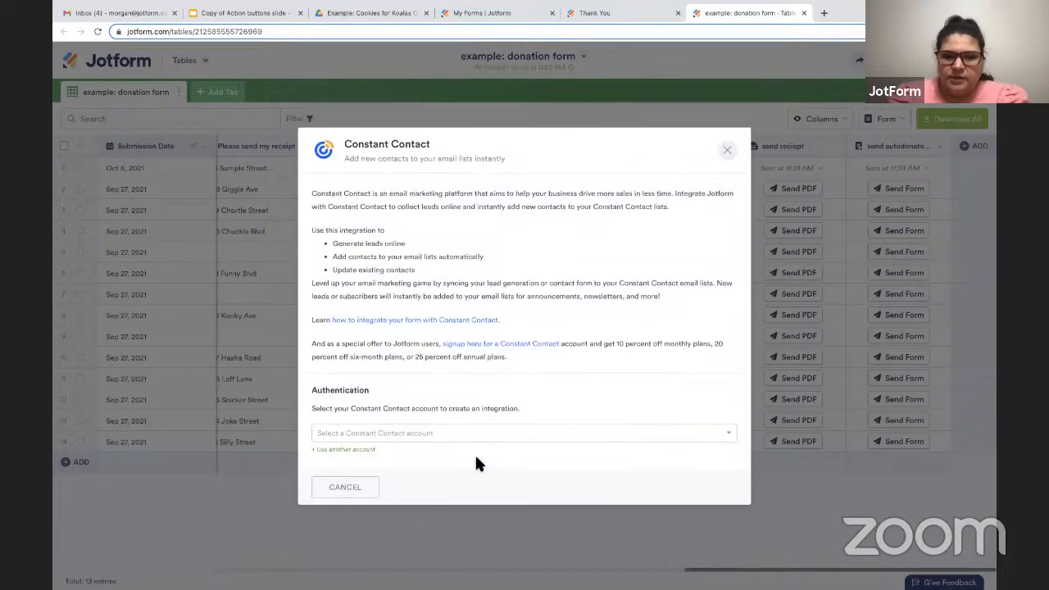
pyautogui.click(379, 433)
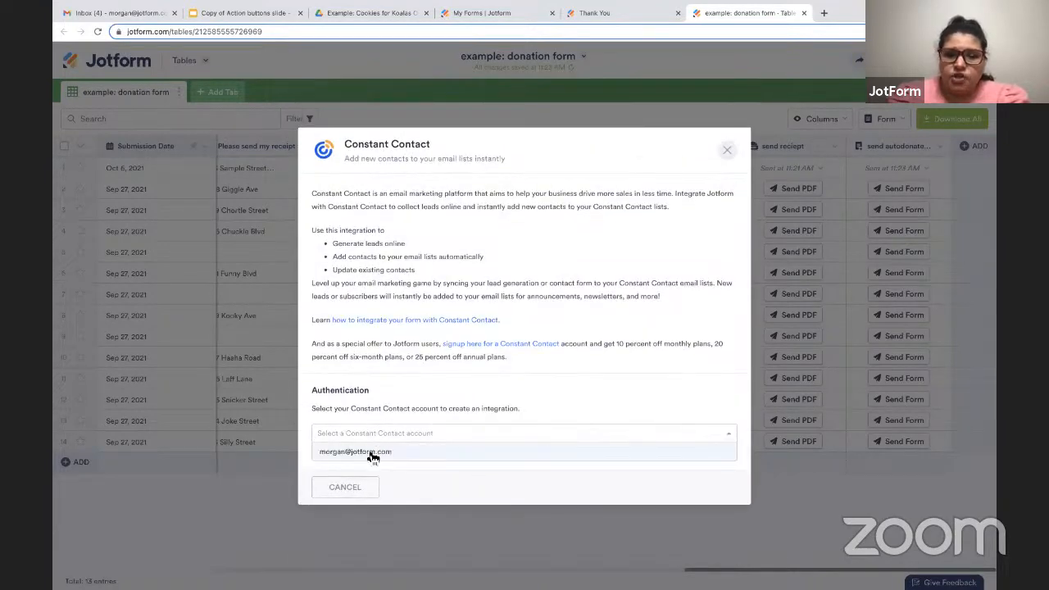
pyautogui.click(370, 453)
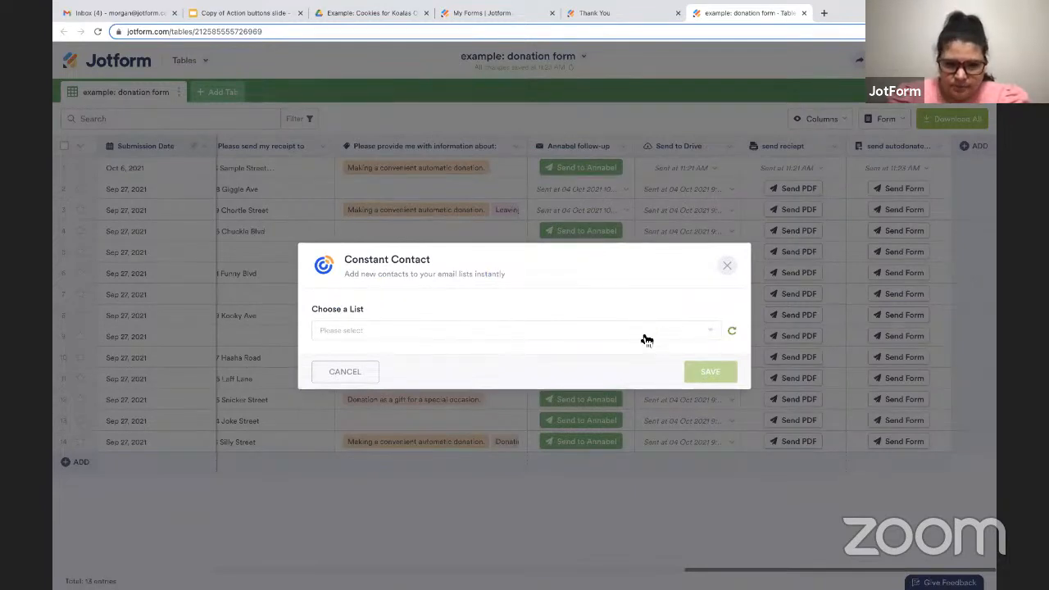
pyautogui.click(352, 369)
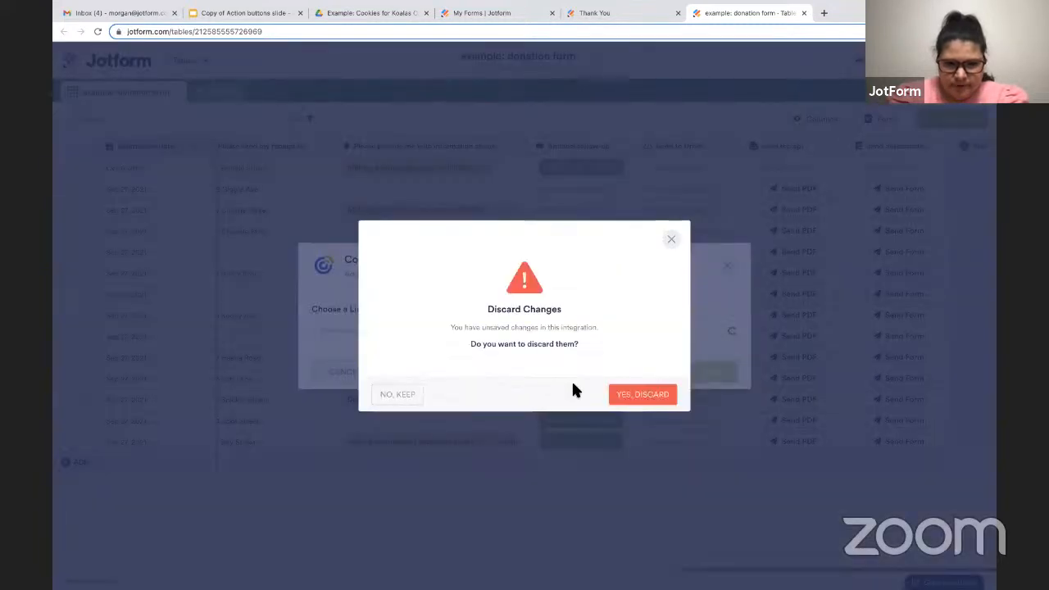
pyautogui.click(395, 396)
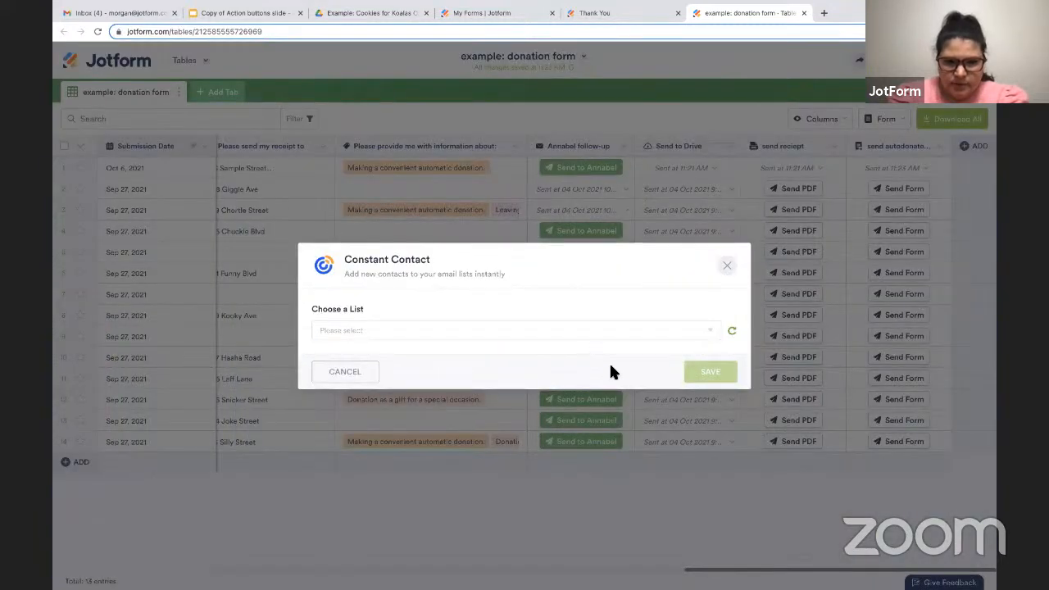
pyautogui.click(351, 373)
pyautogui.click(657, 401)
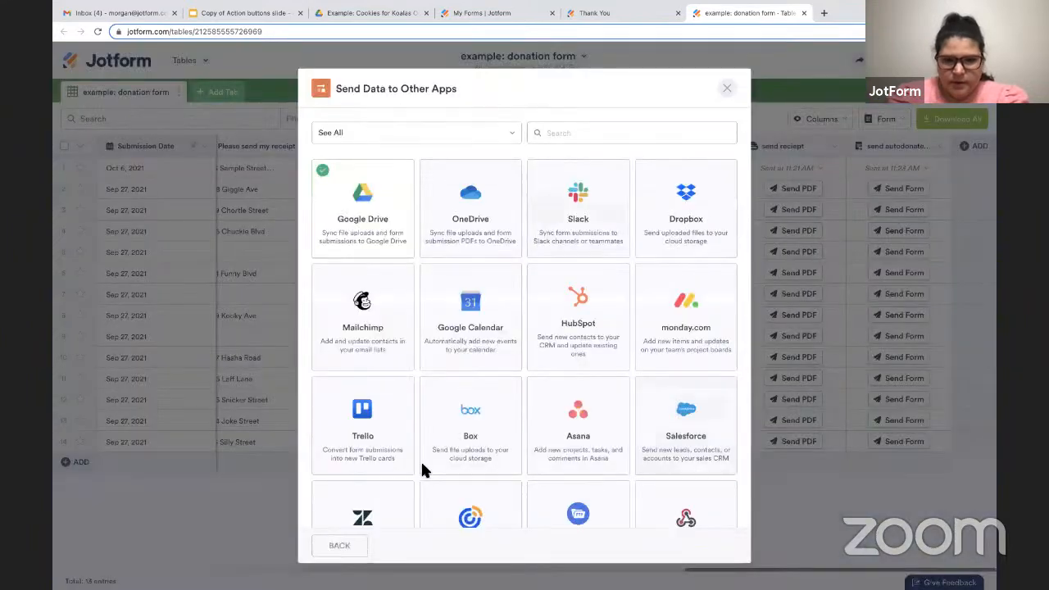
# Add the Constant Contact integration with the existing account and choose the General Interest list.
pyautogui.click(486, 488)
pyautogui.click(368, 434)
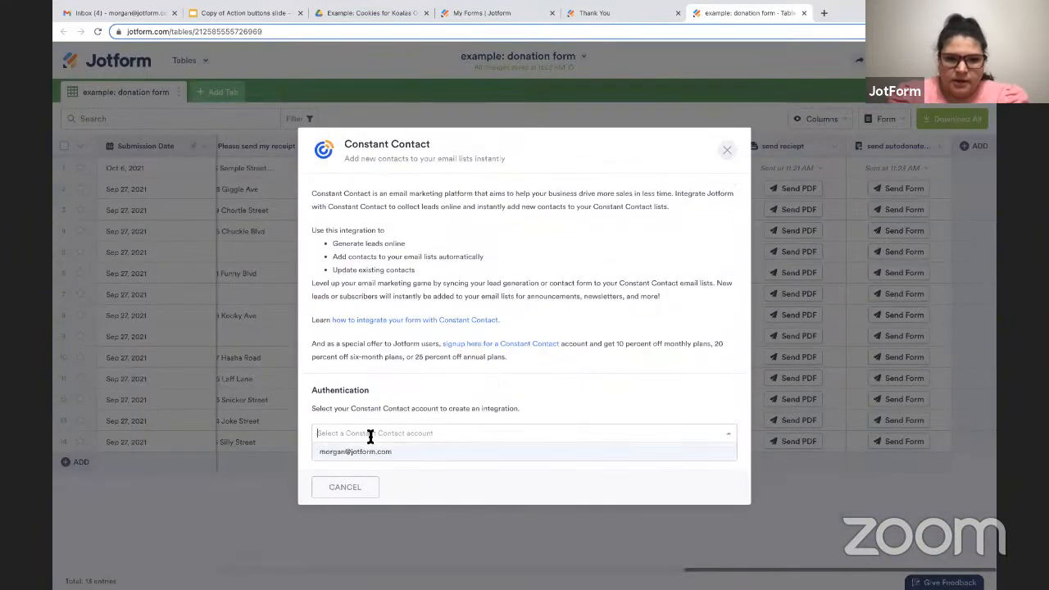
pyautogui.click(370, 450)
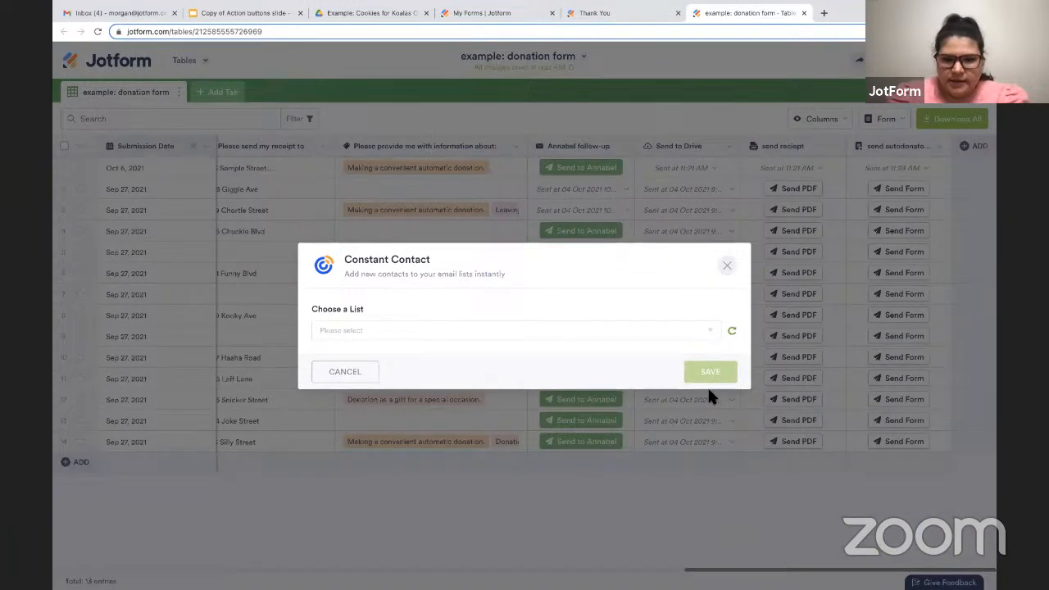
pyautogui.click(468, 333)
pyautogui.click(384, 317)
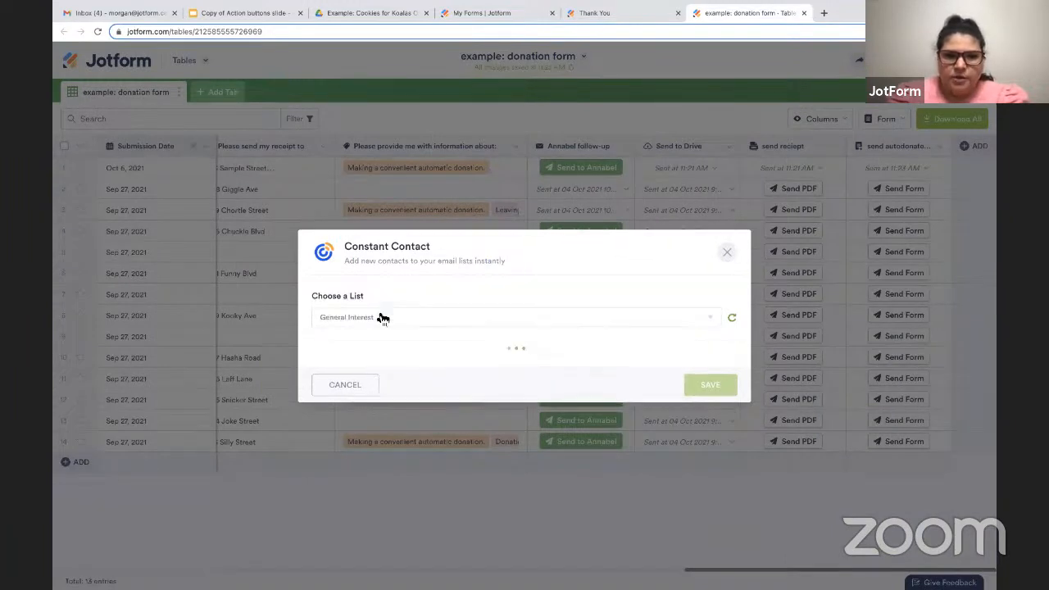
# Save the Constant Contact integration with its matched fields and create the column from it.
pyautogui.scroll(-1, 629, 344)
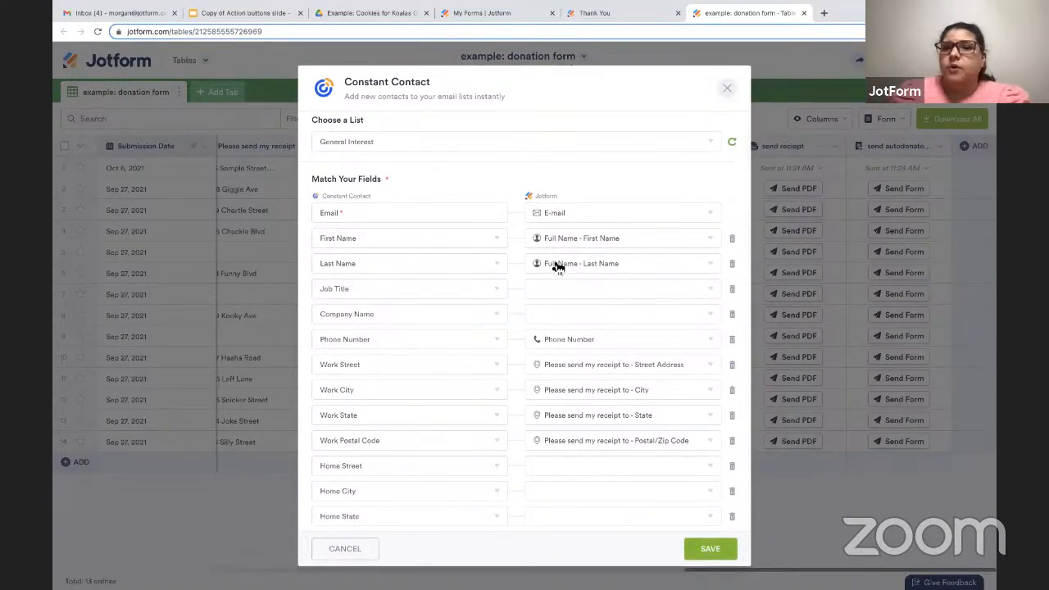
pyautogui.click(704, 548)
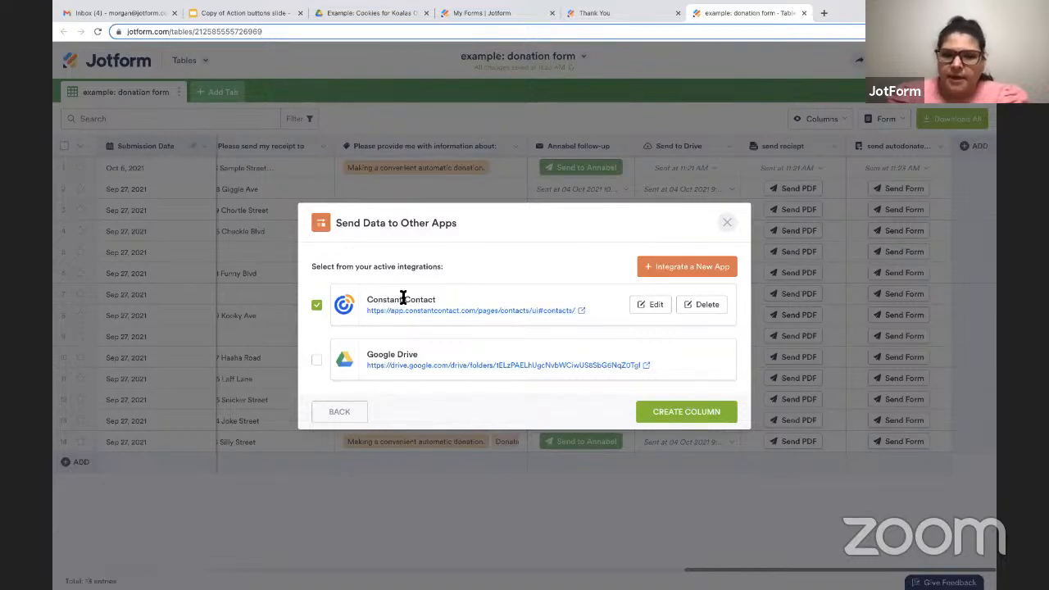
pyautogui.click(685, 419)
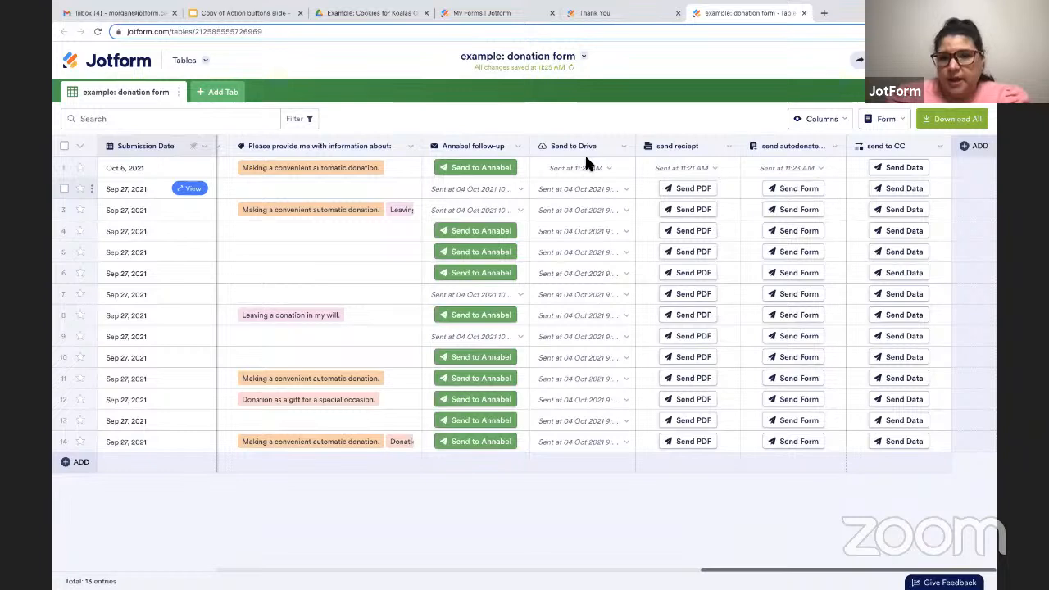
pyautogui.click(335, 15)
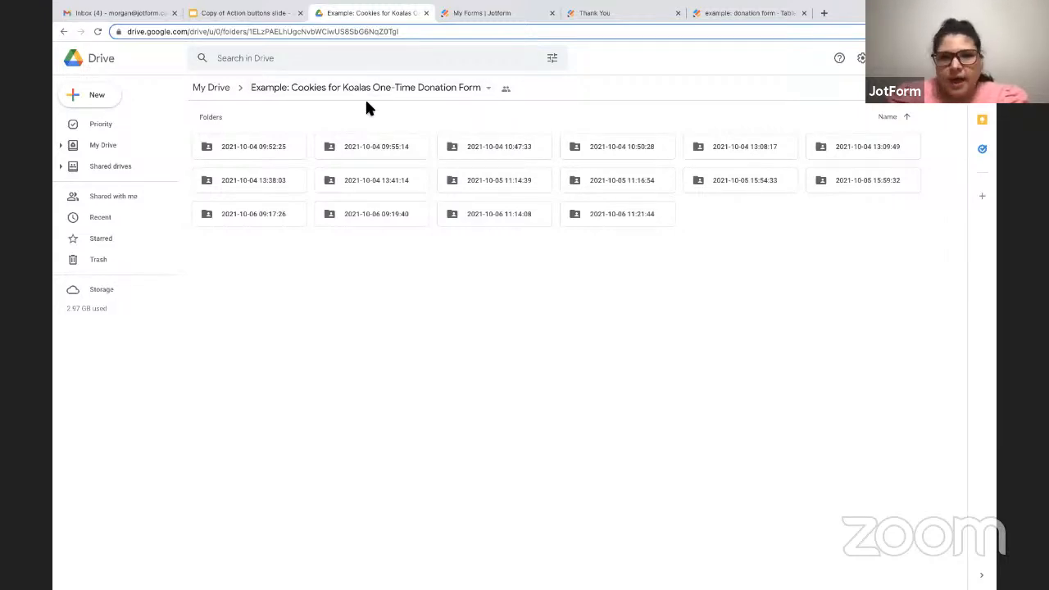
pyautogui.doubleClick(637, 217)
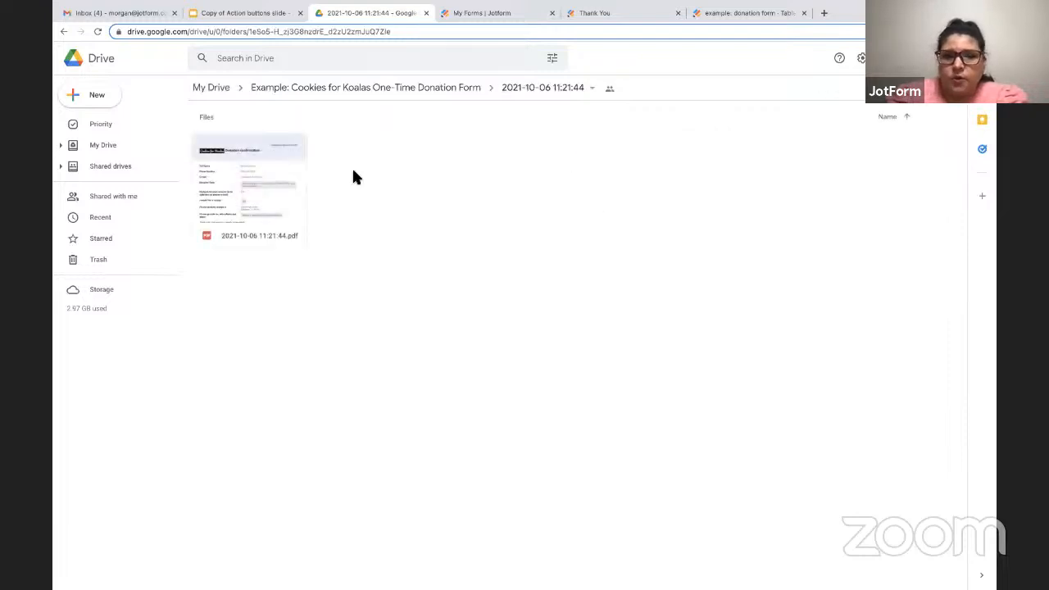
pyautogui.doubleClick(286, 189)
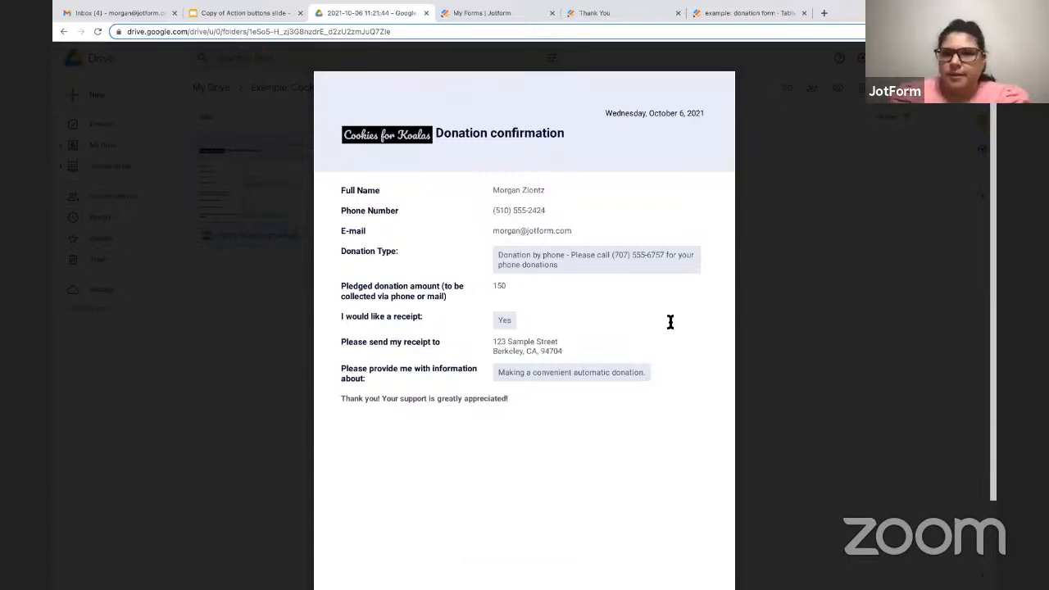
pyautogui.click(866, 338)
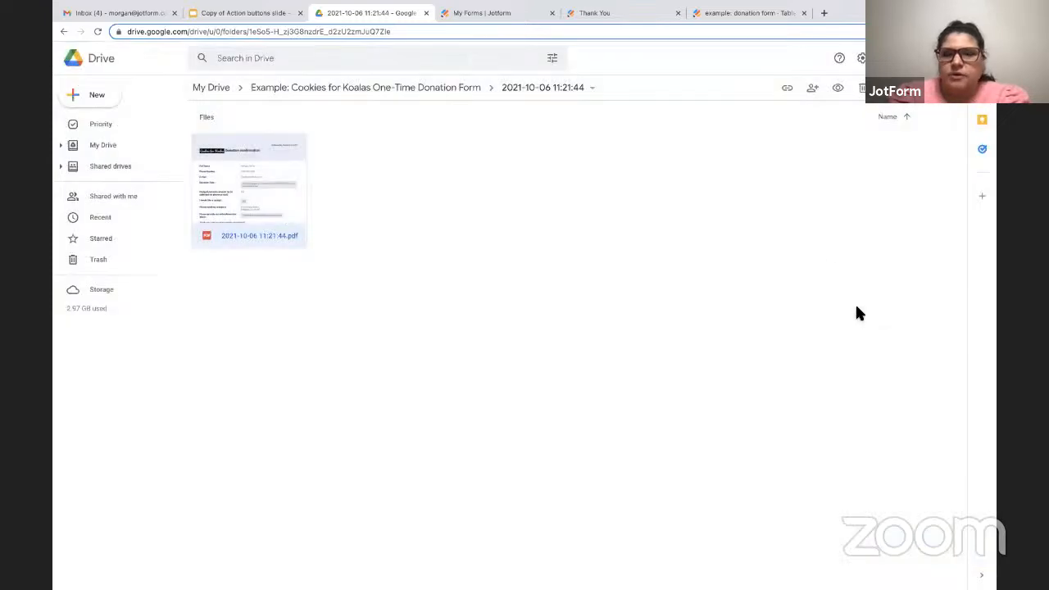
# Switch to Gmail, open the e-mail about the sent PDF documents, view its attached donation confirmation and close the preview.
pyautogui.click(730, 13)
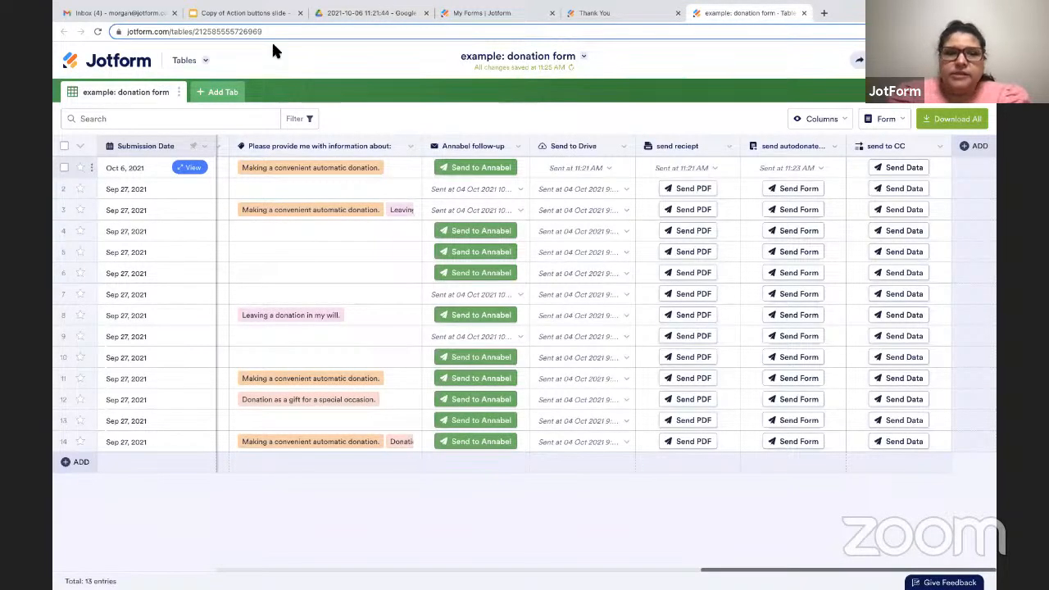
pyautogui.click(135, 15)
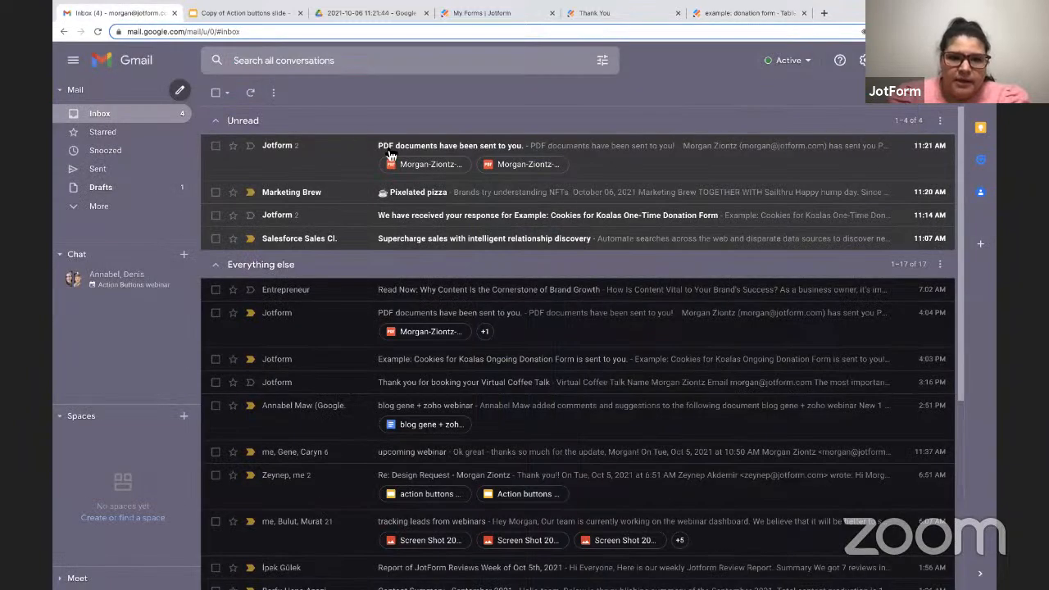
pyautogui.click(432, 152)
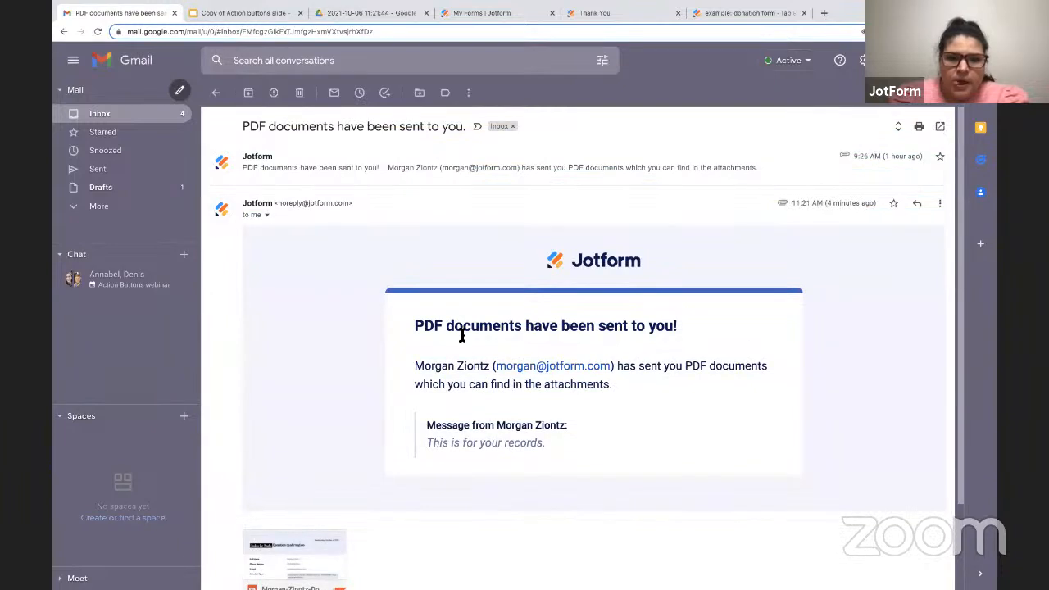
pyautogui.scroll(-1, 462, 334)
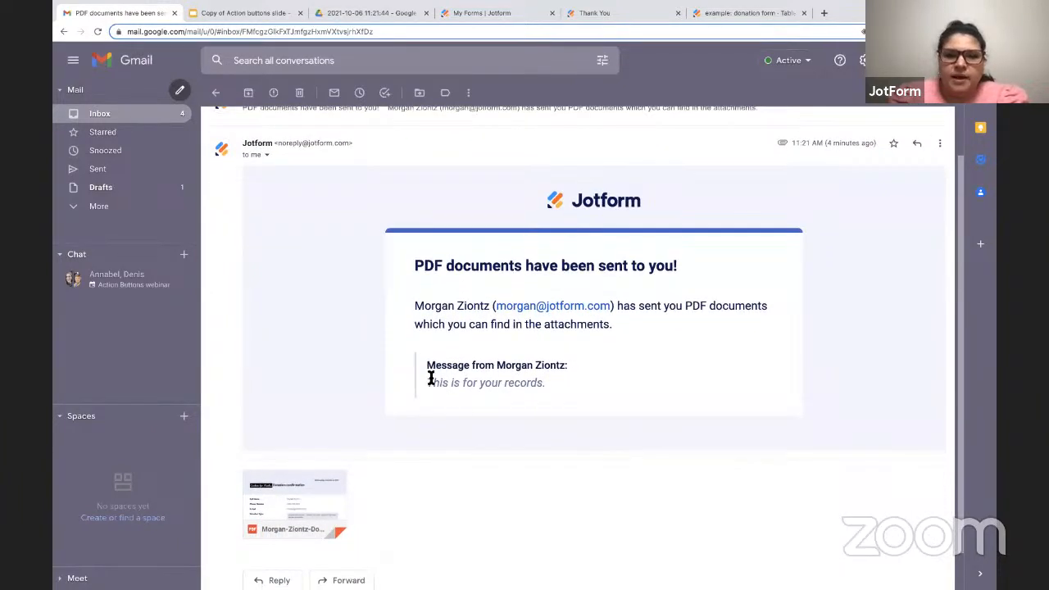
pyautogui.moveTo(430, 382); pyautogui.dragTo(535, 394)
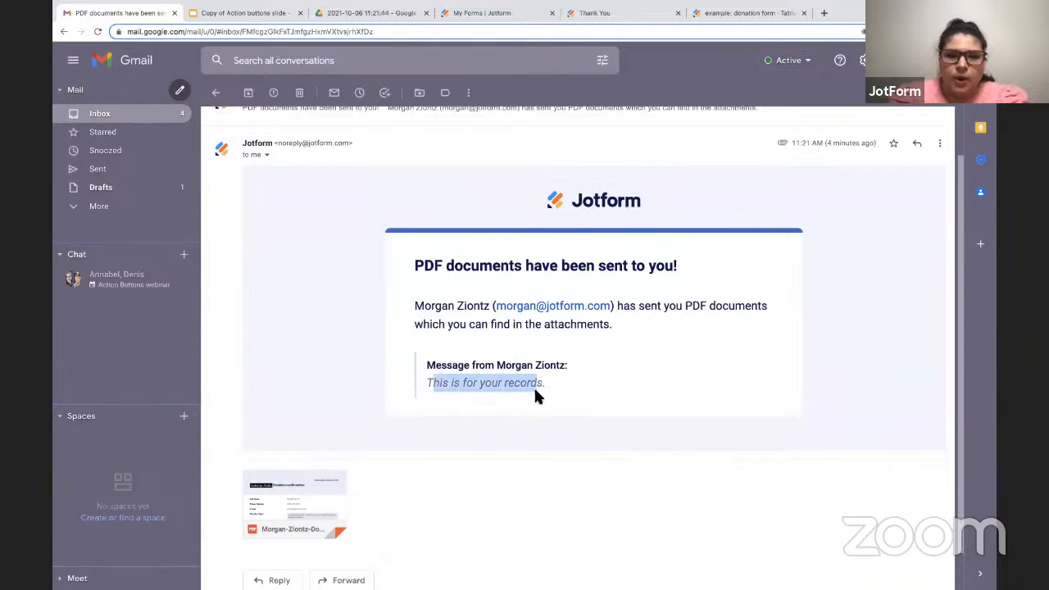
pyautogui.click(293, 489)
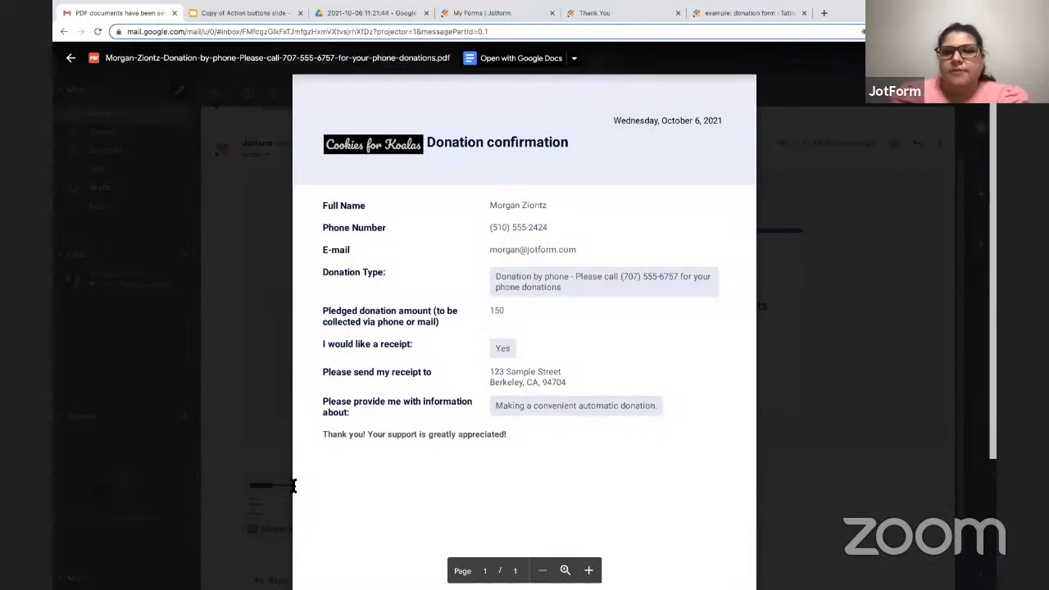
pyautogui.click(852, 305)
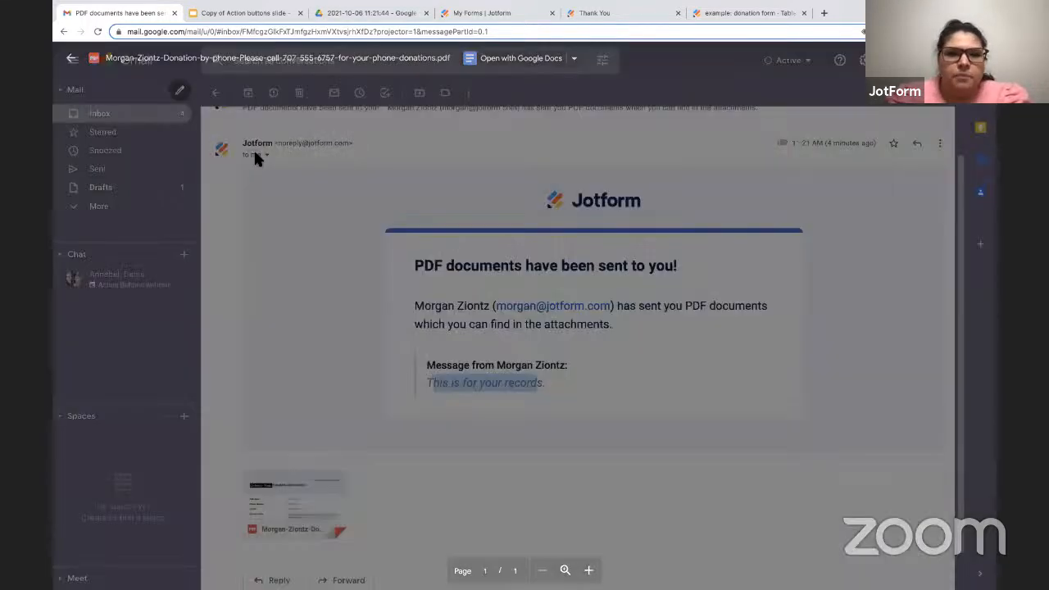
# Open the Cookies for Koalas Ongoing Donation Form e-mail, view the linked form in full and close it.
pyautogui.click(131, 115)
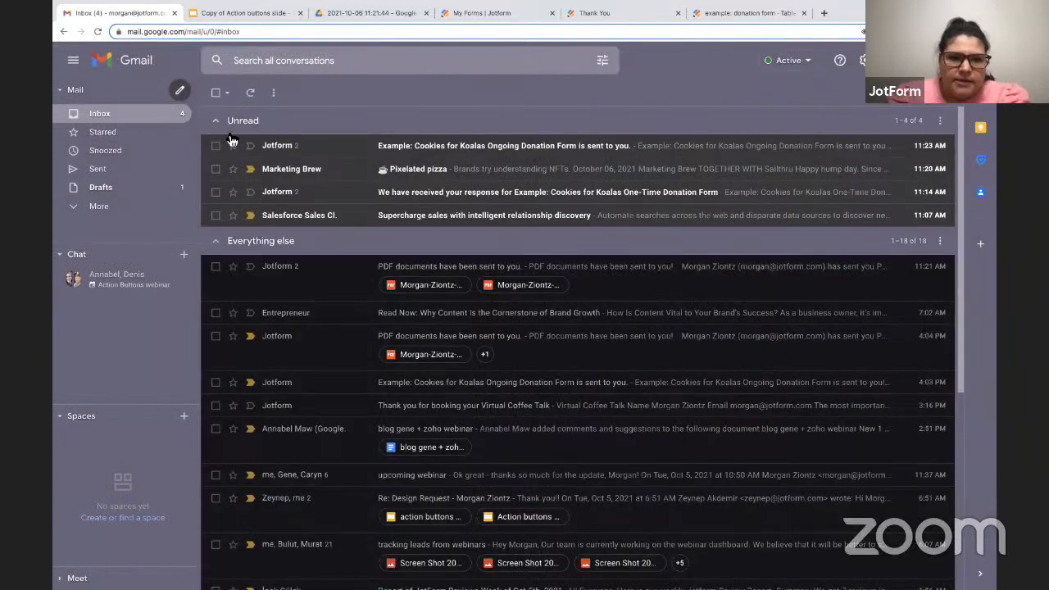
pyautogui.click(471, 153)
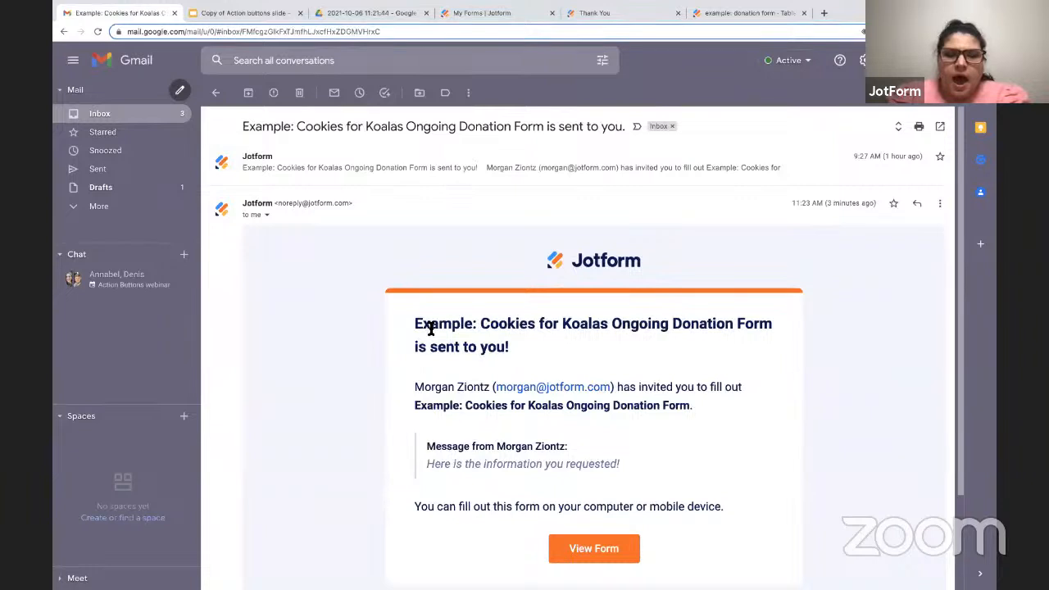
pyautogui.scroll(-1, 428, 328)
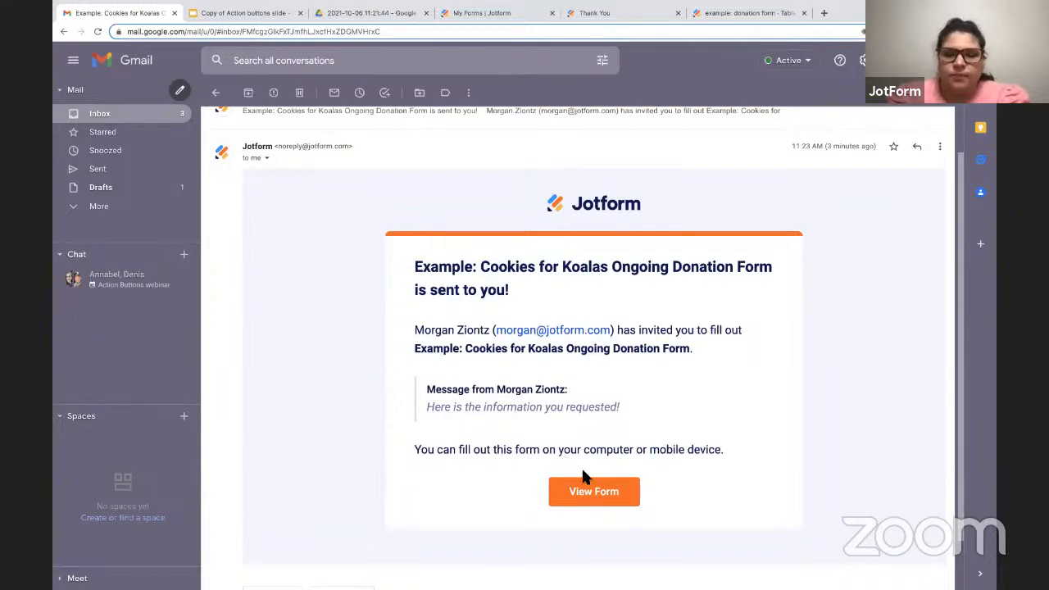
pyautogui.click(582, 492)
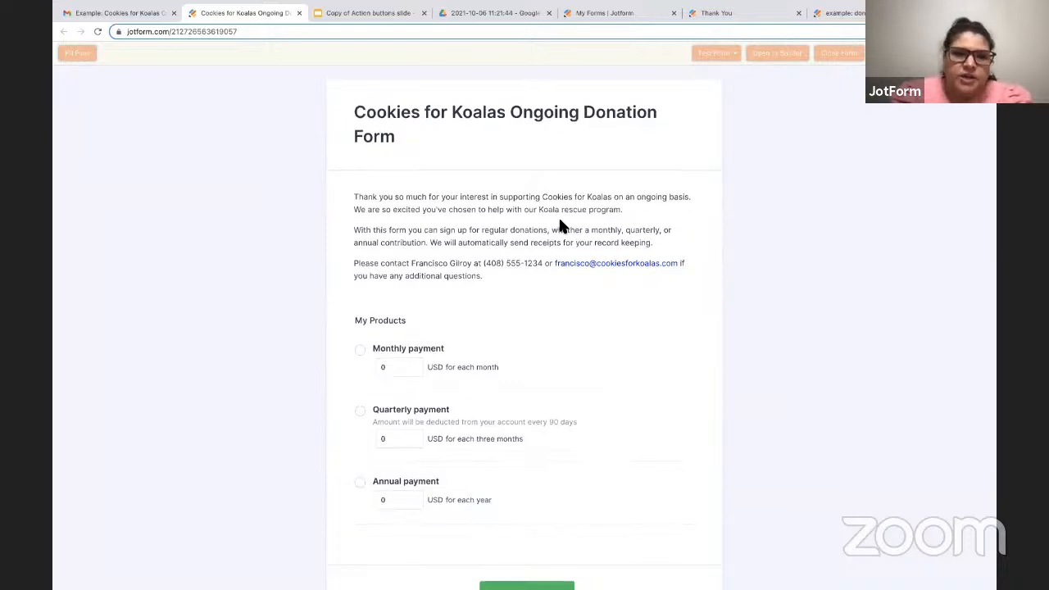
pyautogui.scroll(-1, 557, 217)
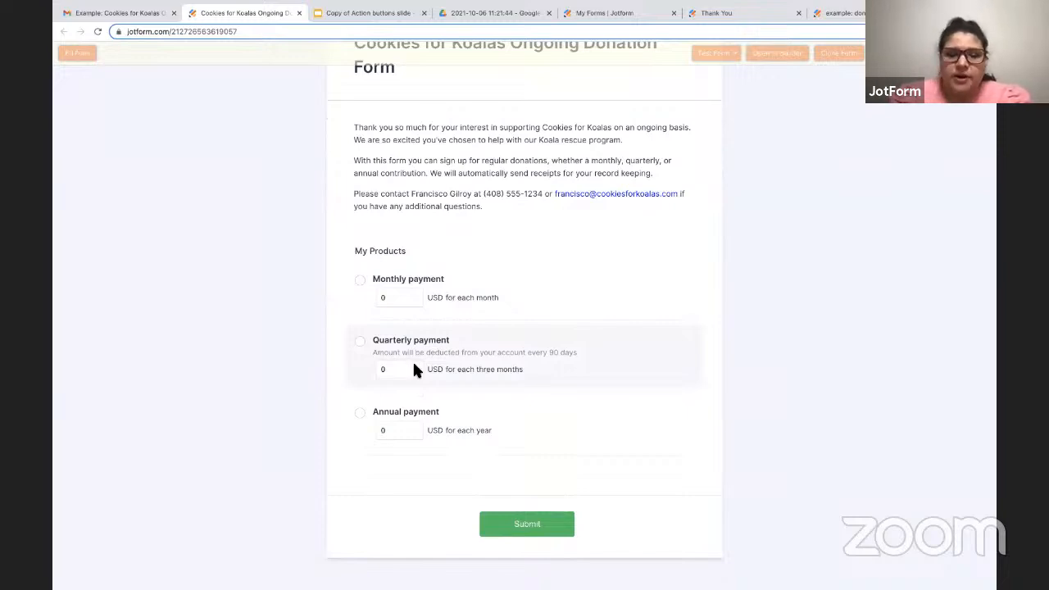
pyautogui.click(300, 14)
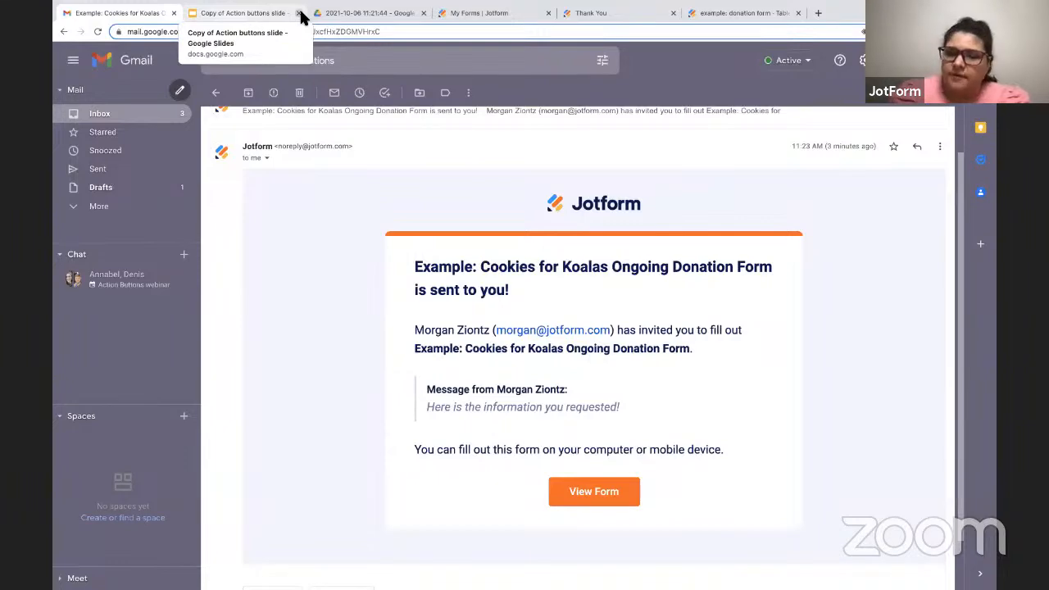
# Return to the donation form table and change the button label of the "send reciept" column to "Send reciept".
pyautogui.click(740, 14)
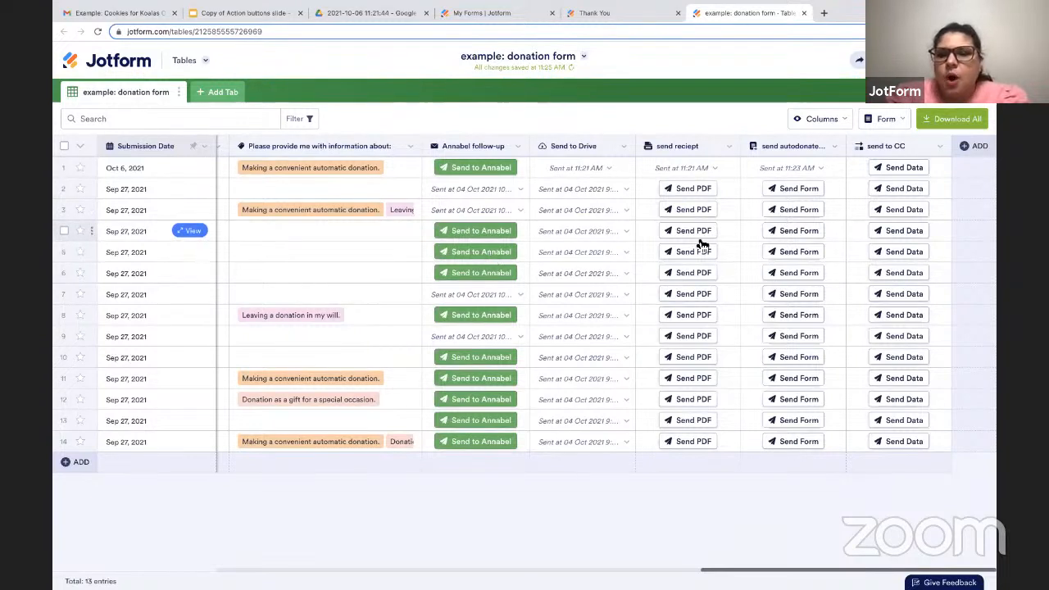
pyautogui.click(728, 146)
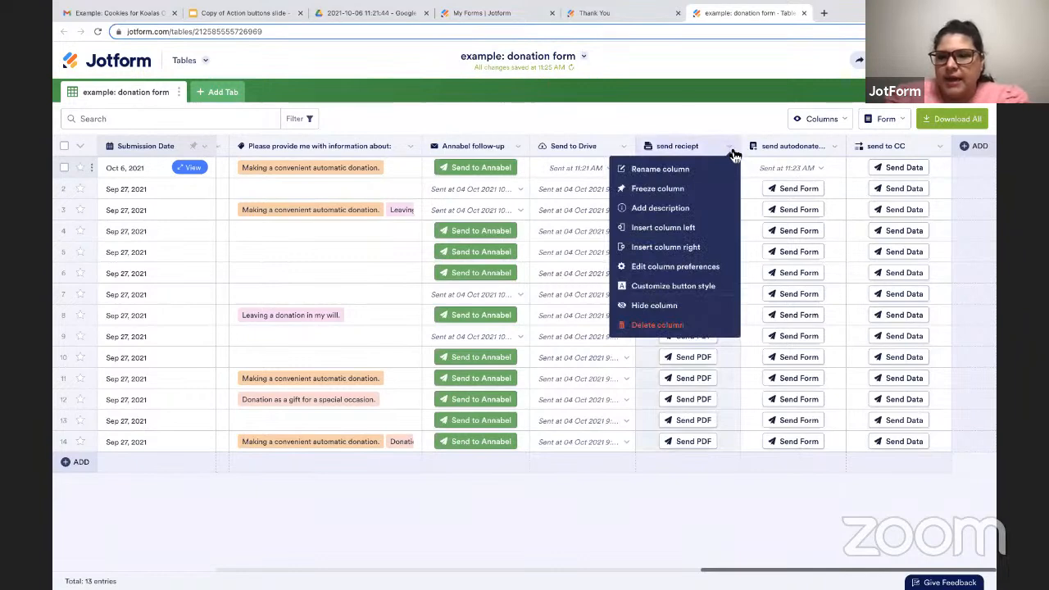
pyautogui.click(642, 293)
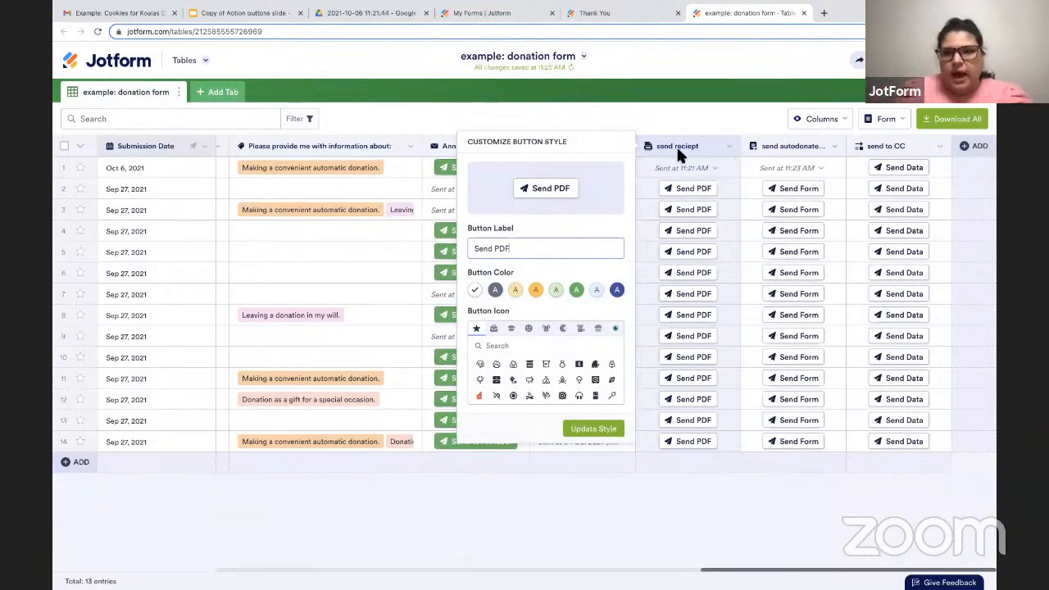
pyautogui.press('BackSpace')
pyautogui.press('BackSpace')
pyautogui.press('BackSpace')
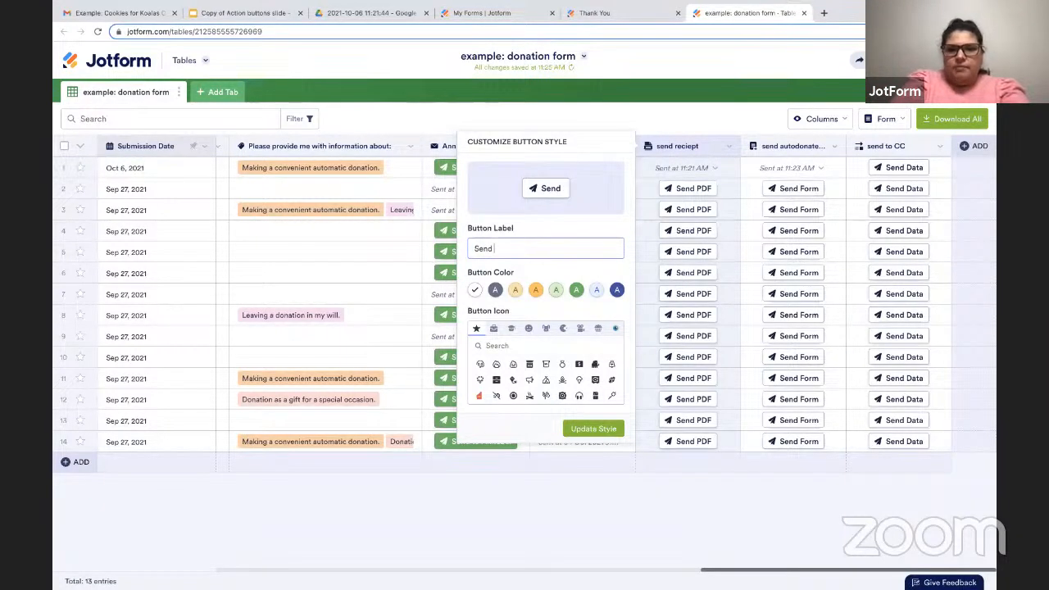
pyautogui.write('rec')
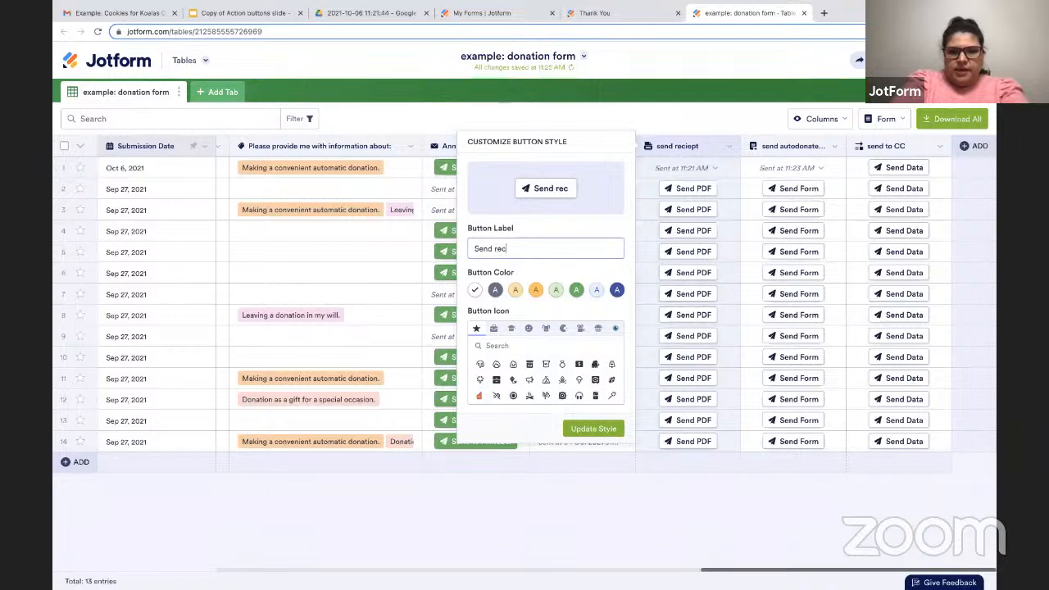
pyautogui.write('ipei')
pyautogui.press('BackSpace')
pyautogui.press('BackSpace')
pyautogui.press('BackSpace')
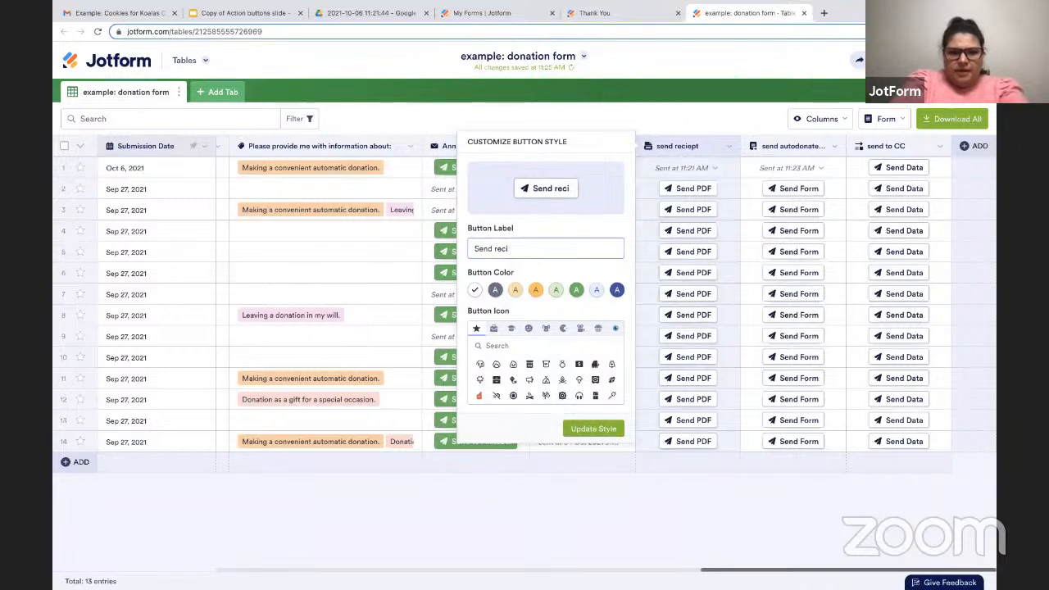
pyautogui.write('ept')
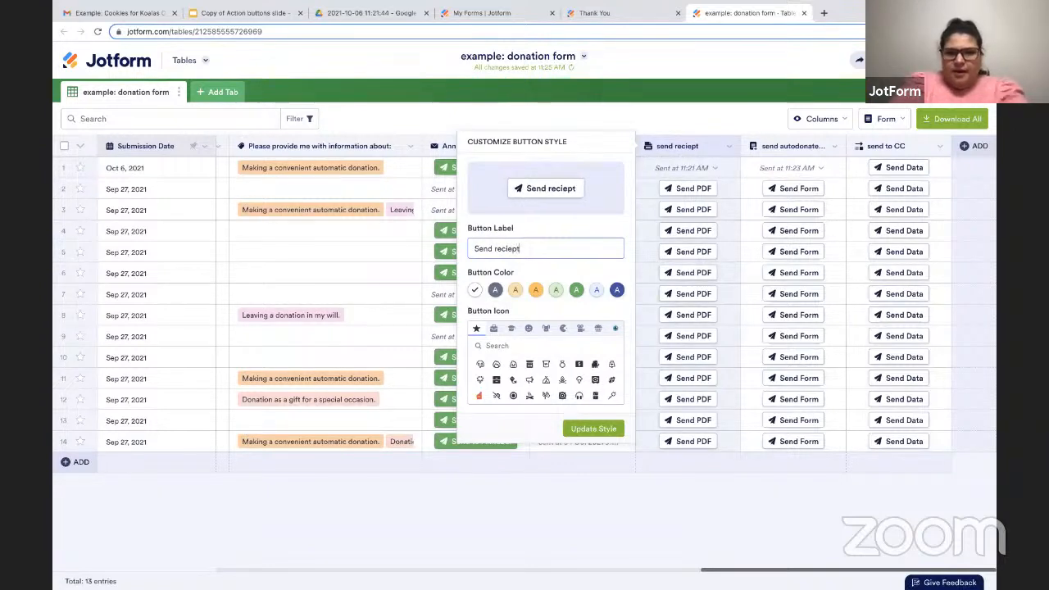
pyautogui.doubleClick(517, 249)
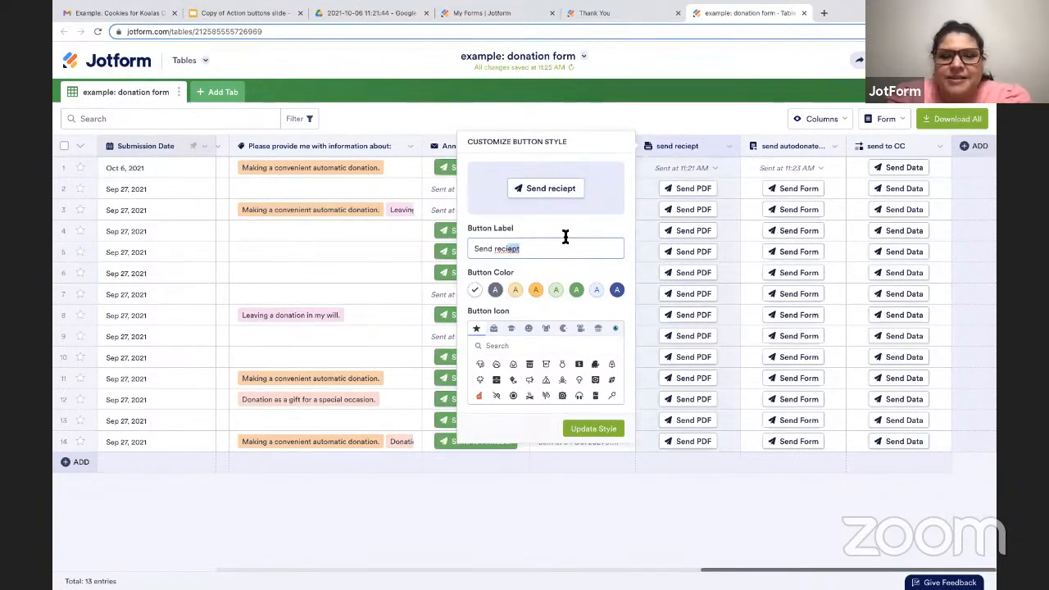
# Give the Send reciept button the dark green color and a different icon, and apply the updated style.
pyautogui.click(577, 292)
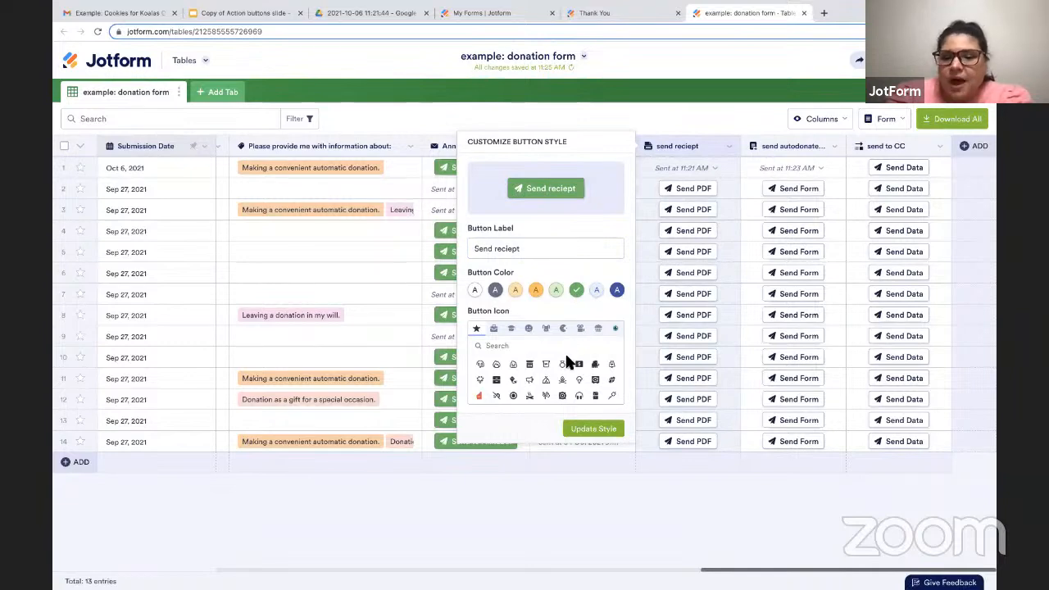
pyautogui.scroll(-1, 565, 369)
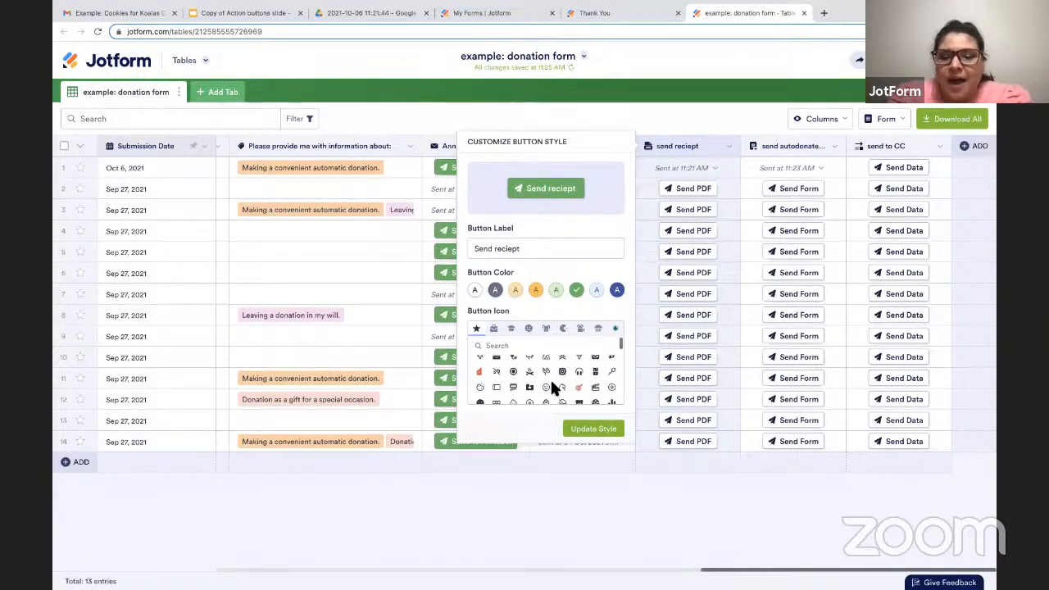
pyautogui.scroll(-1, 551, 379)
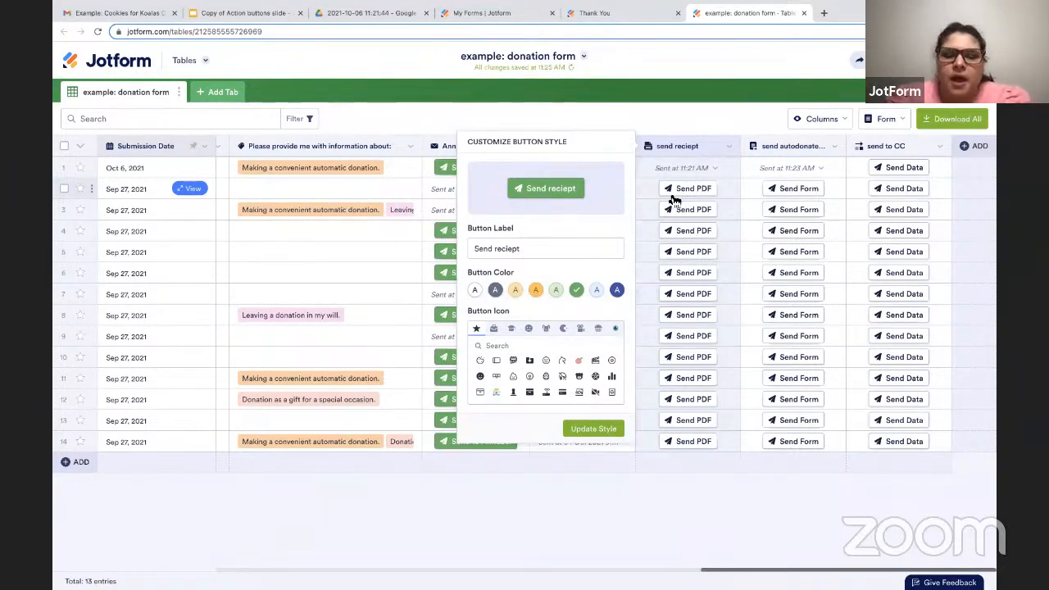
pyautogui.scroll(-3, 509, 371)
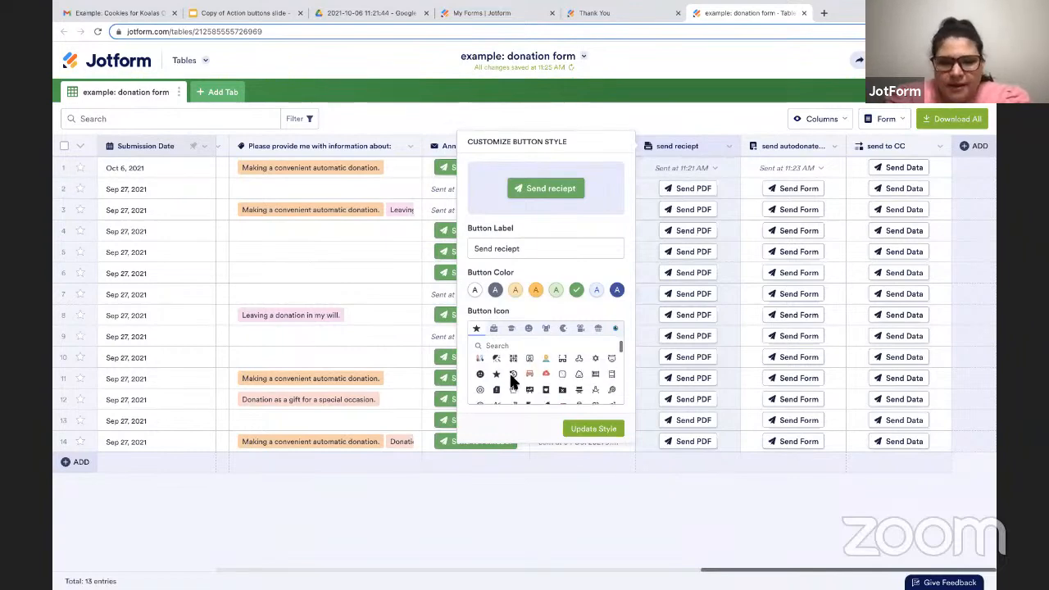
pyautogui.scroll(-3, 509, 373)
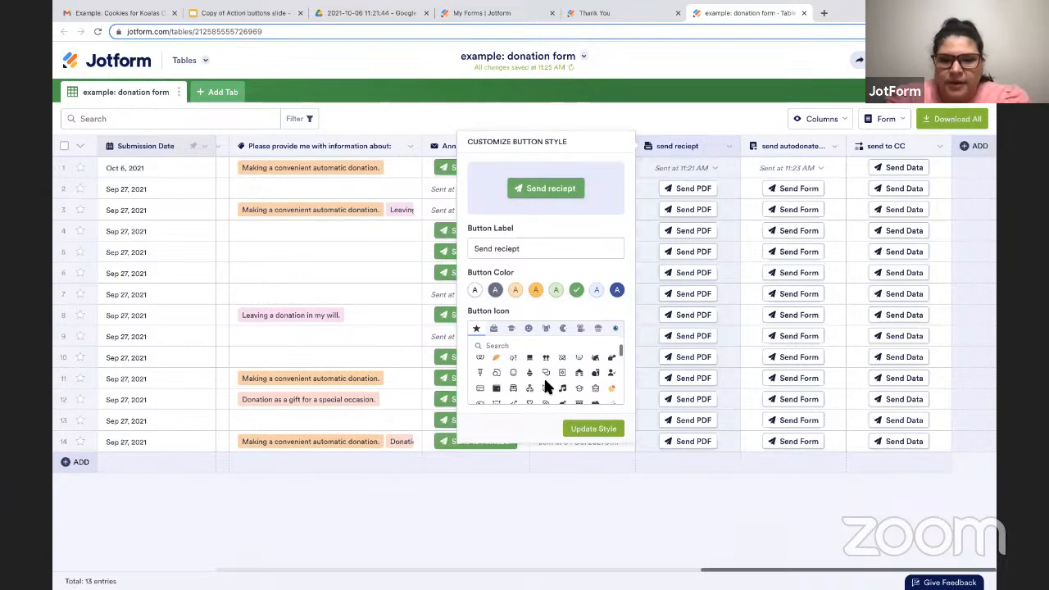
pyautogui.scroll(-2, 525, 376)
pyautogui.click(529, 370)
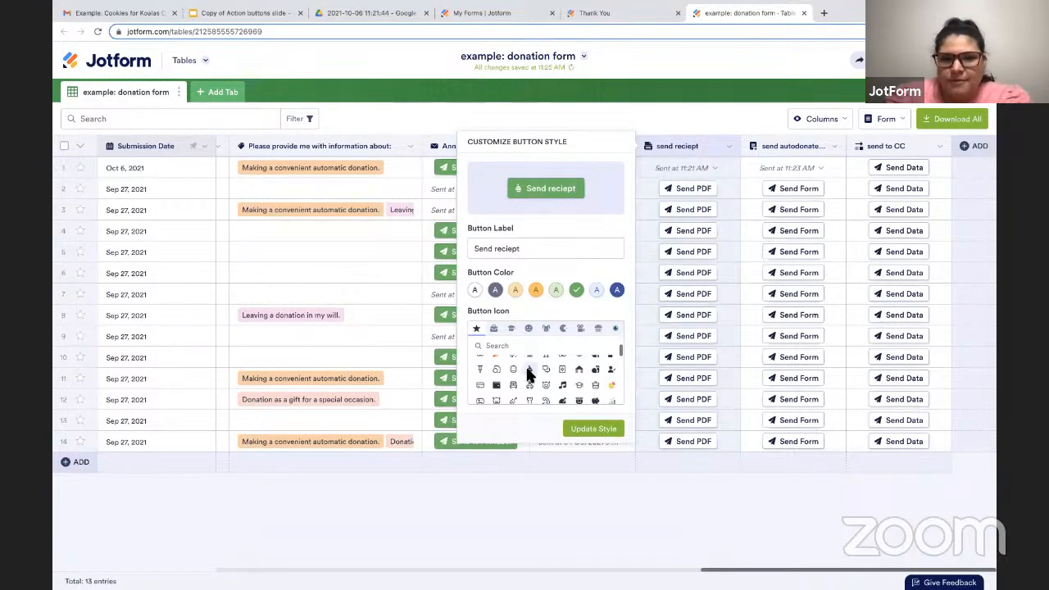
pyautogui.click(582, 428)
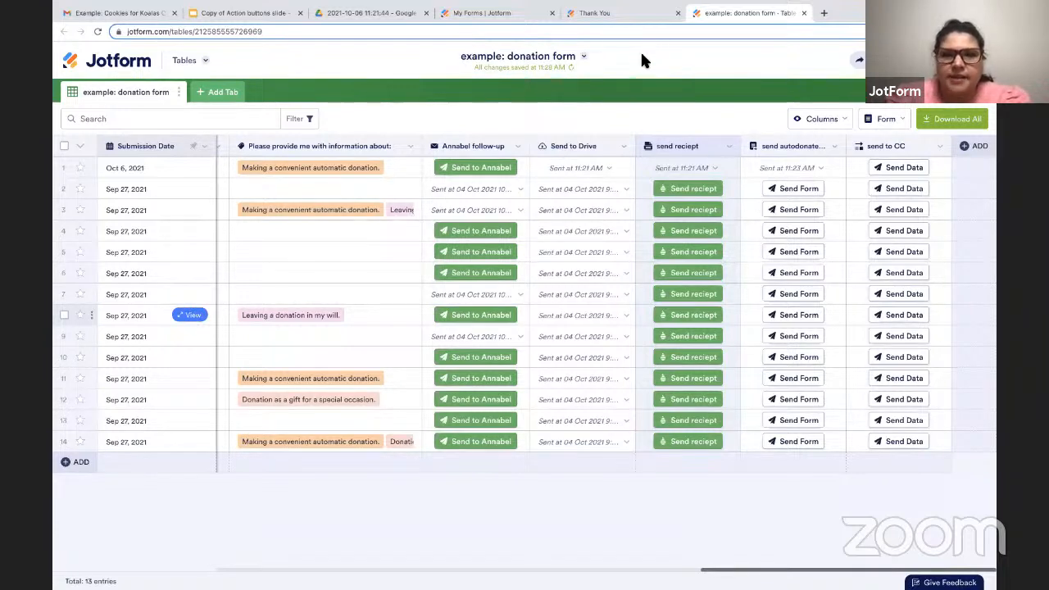
# Start another Send Data to Other Apps button column with the default name and look through the available app integrations.
pyautogui.moveTo(494, 3)
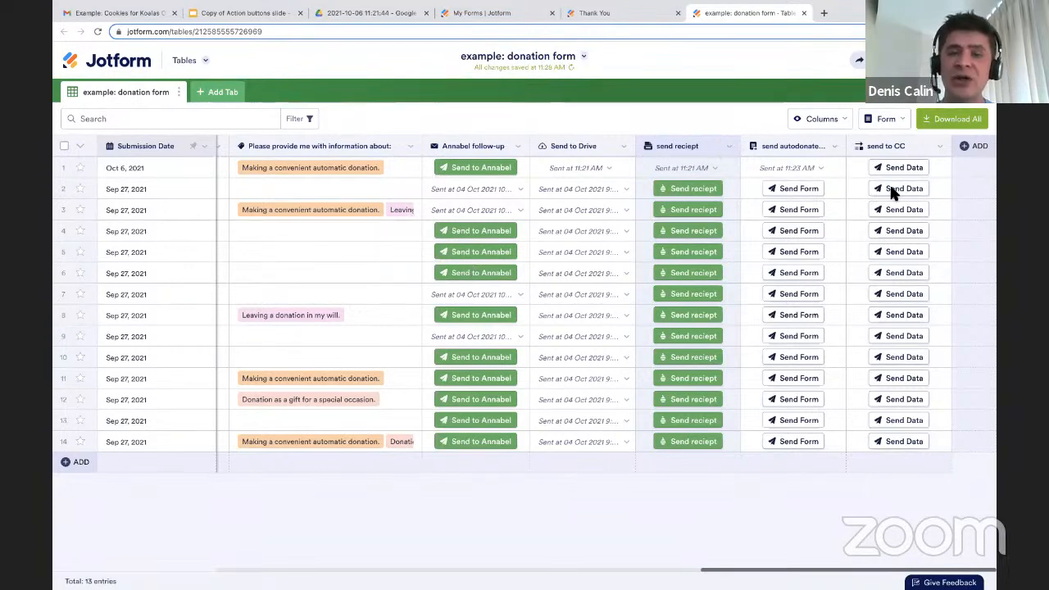
pyautogui.click(968, 149)
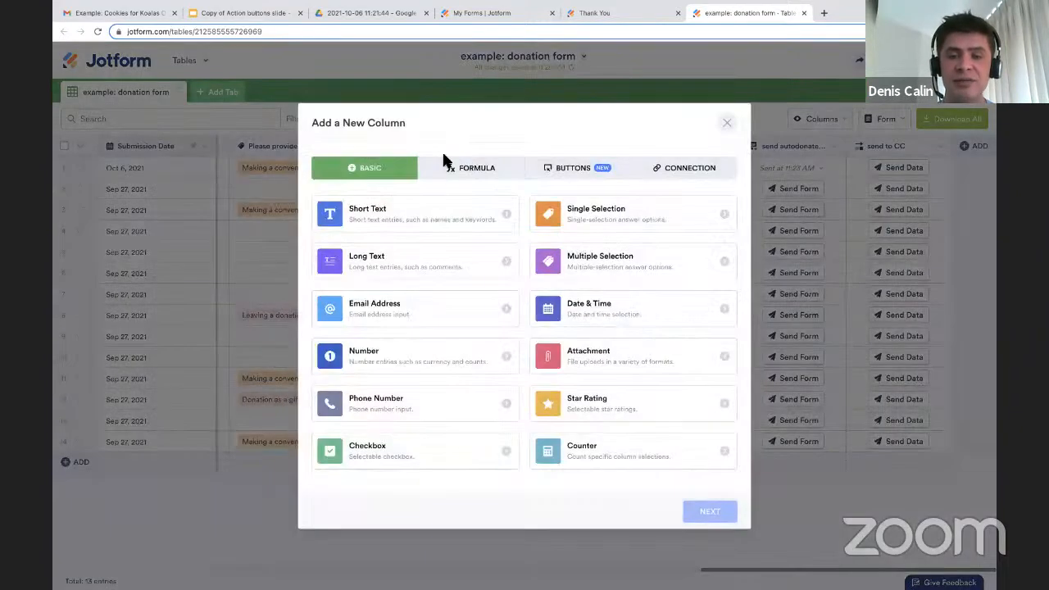
pyautogui.click(560, 172)
pyautogui.click(607, 225)
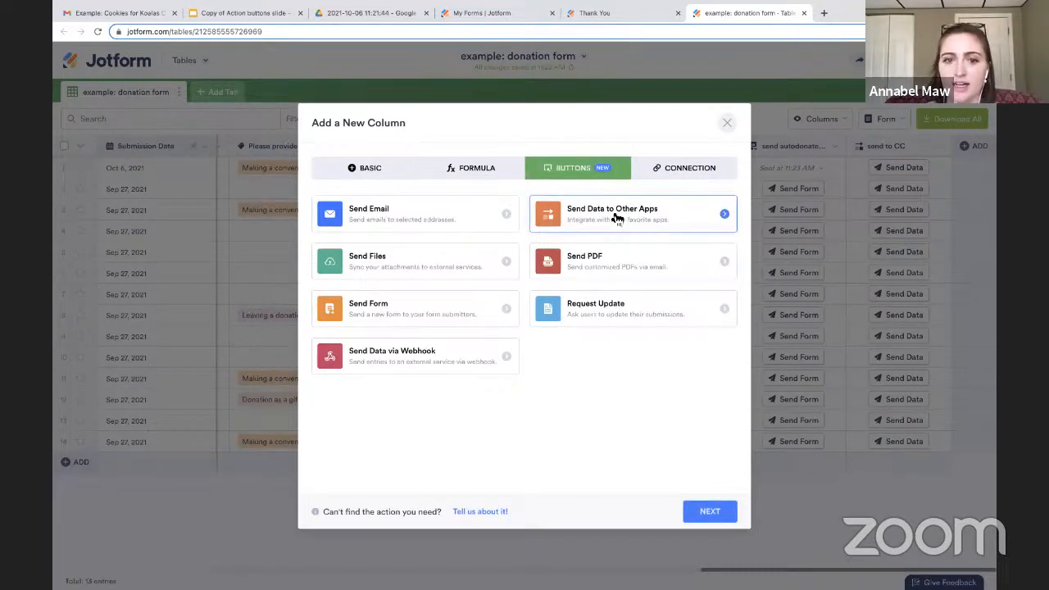
pyautogui.click(705, 511)
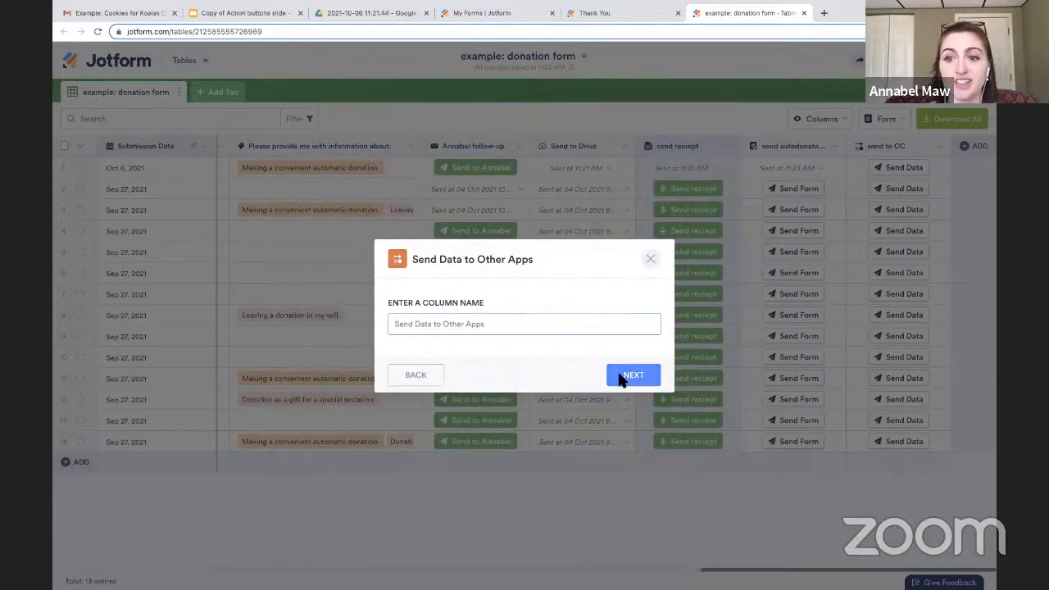
pyautogui.click(624, 377)
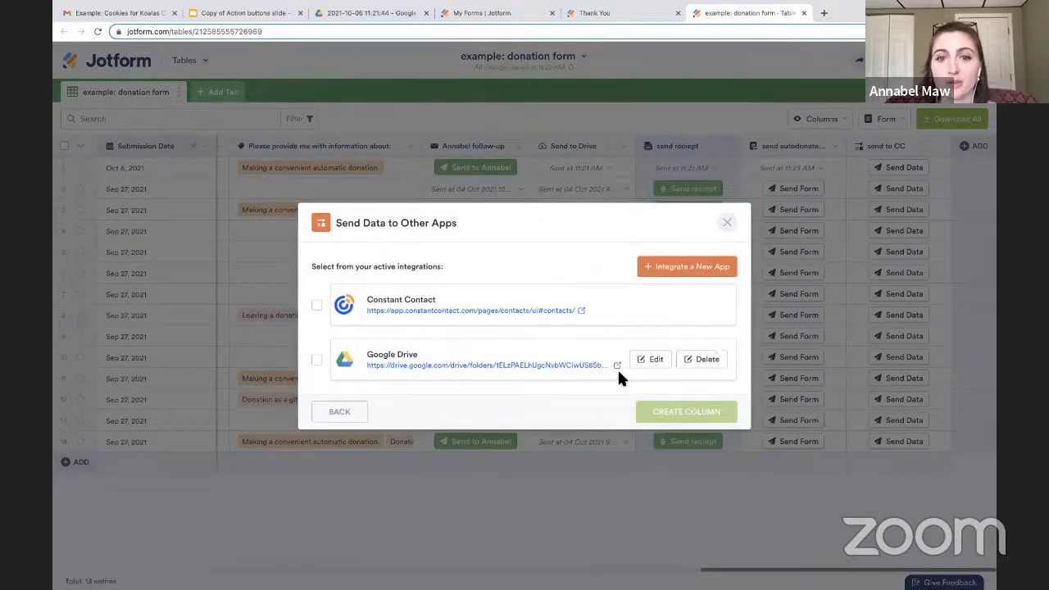
pyautogui.click(666, 268)
pyautogui.scroll(-1, 666, 273)
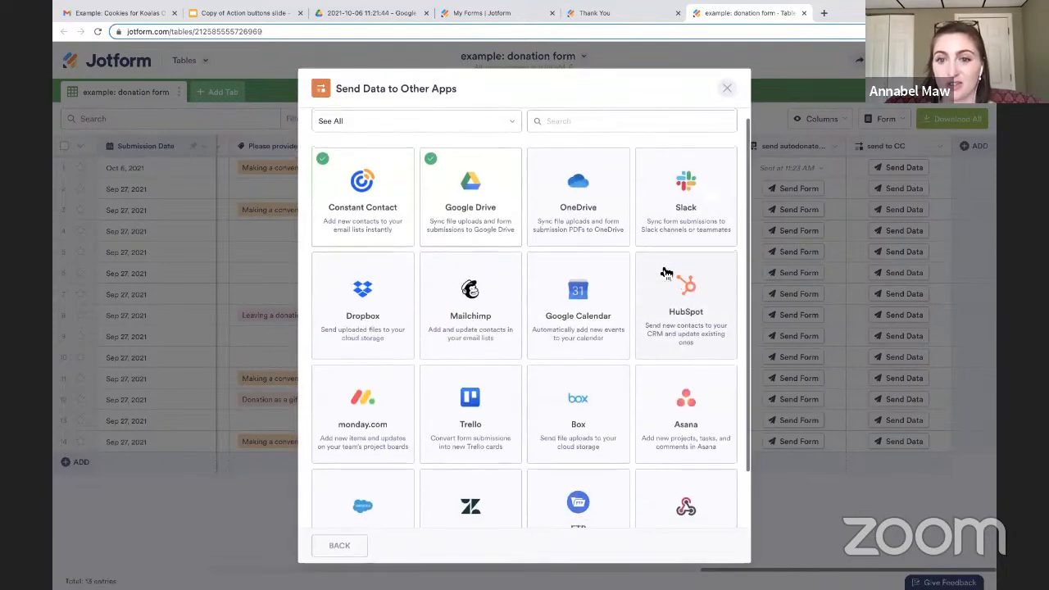
pyautogui.scroll(-1, 666, 273)
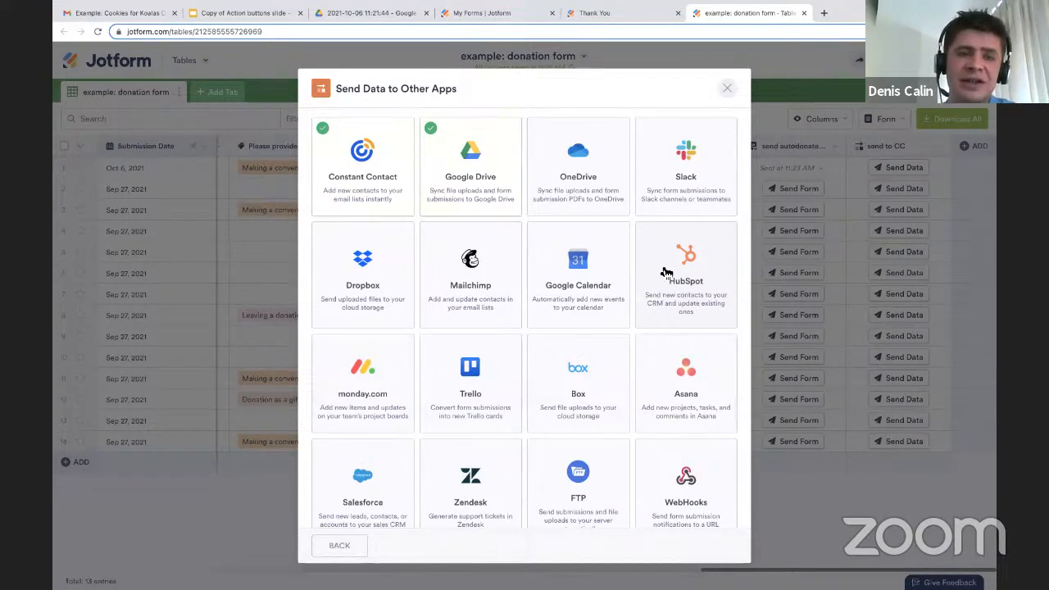
# Close the list of app integrations, select the Oct 6, 2021 entry and view the additional actions available for it.
pyautogui.click(729, 88)
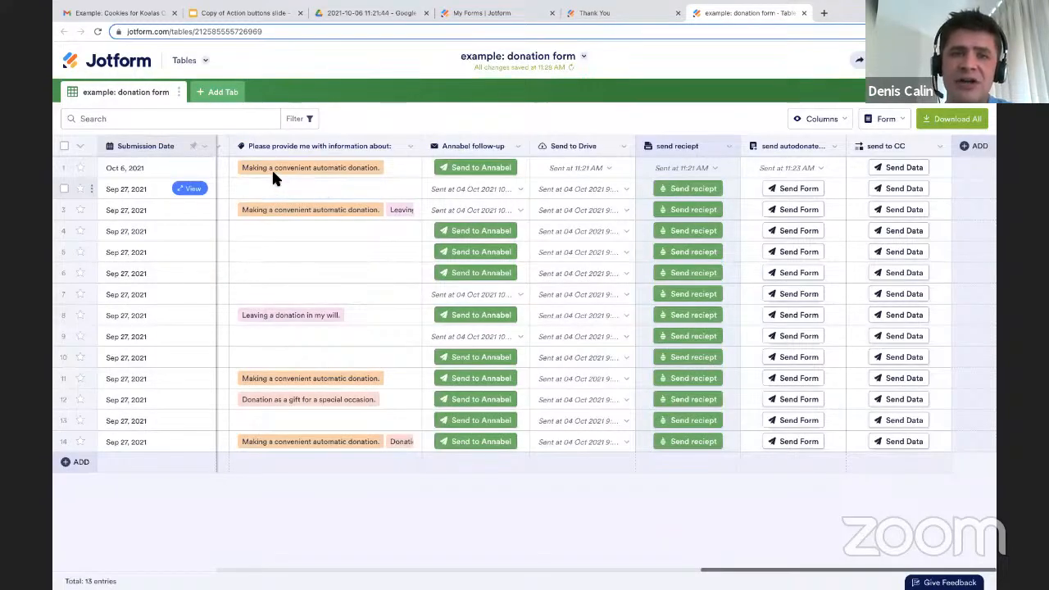
pyautogui.click(64, 168)
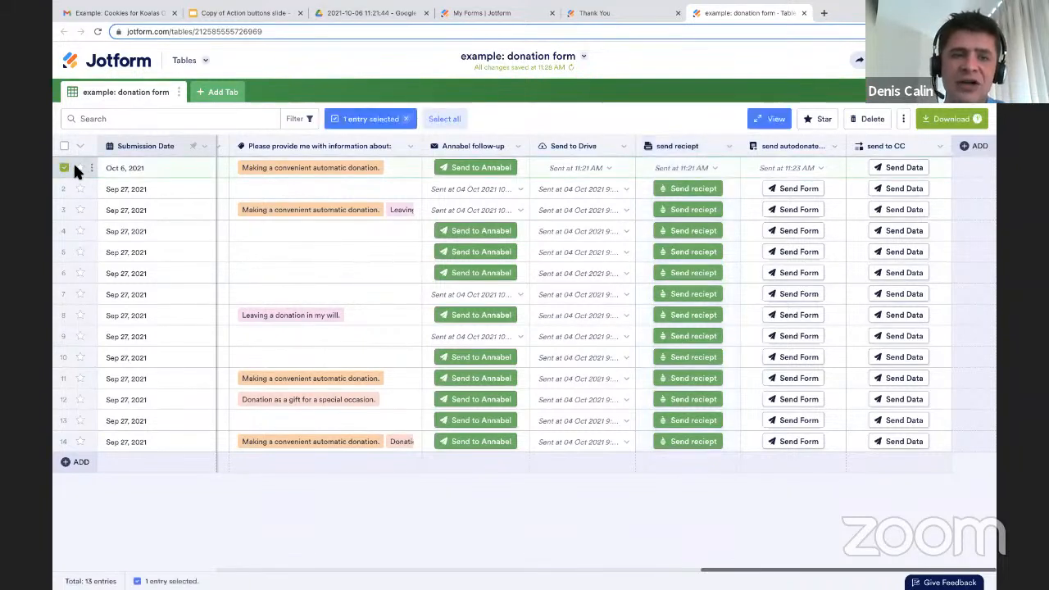
pyautogui.click(903, 120)
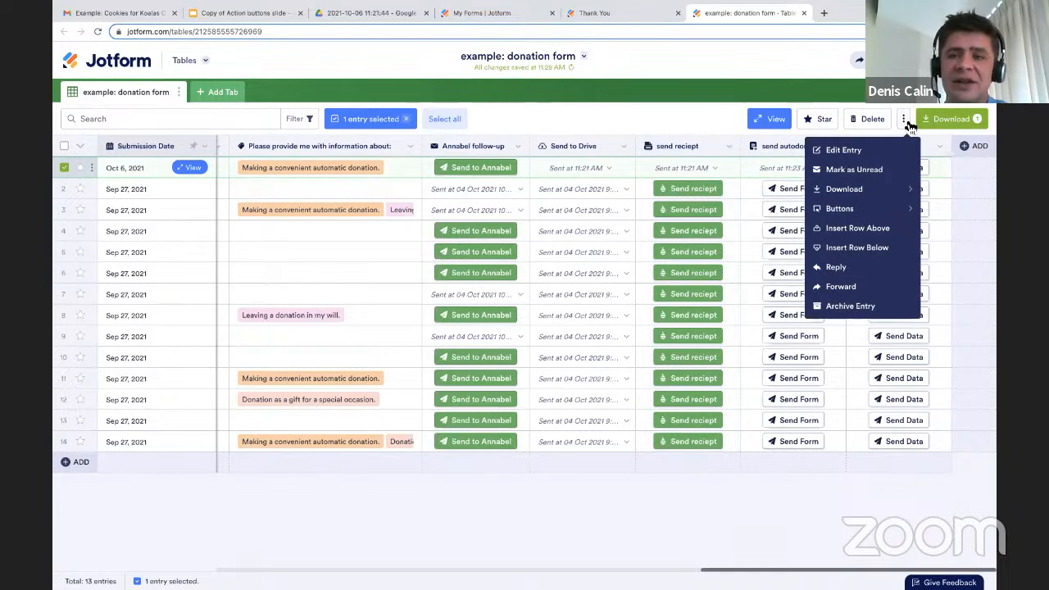
pyautogui.moveTo(861, 191)
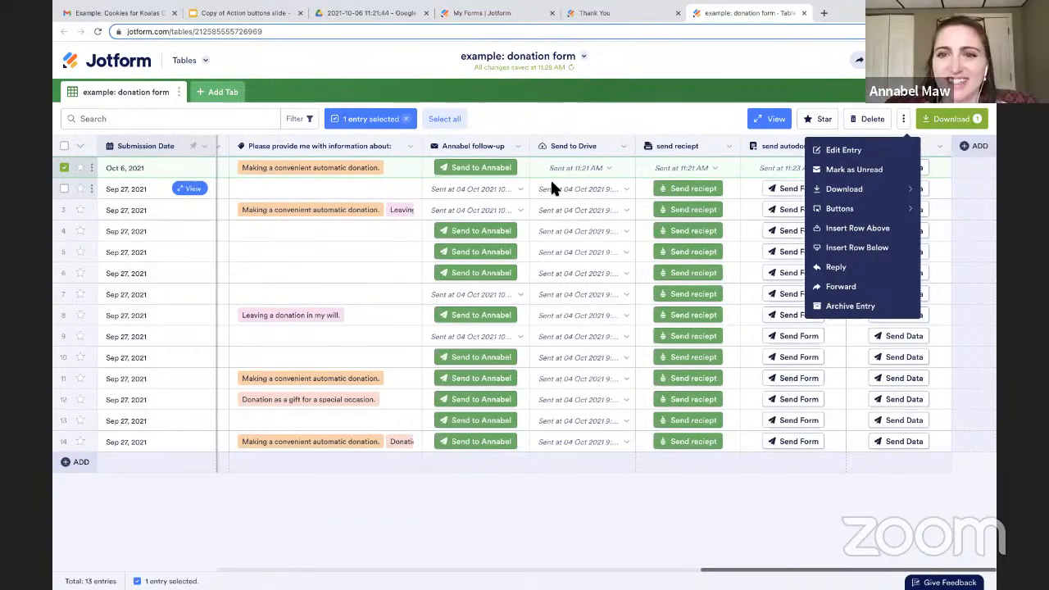
pyautogui.click(708, 125)
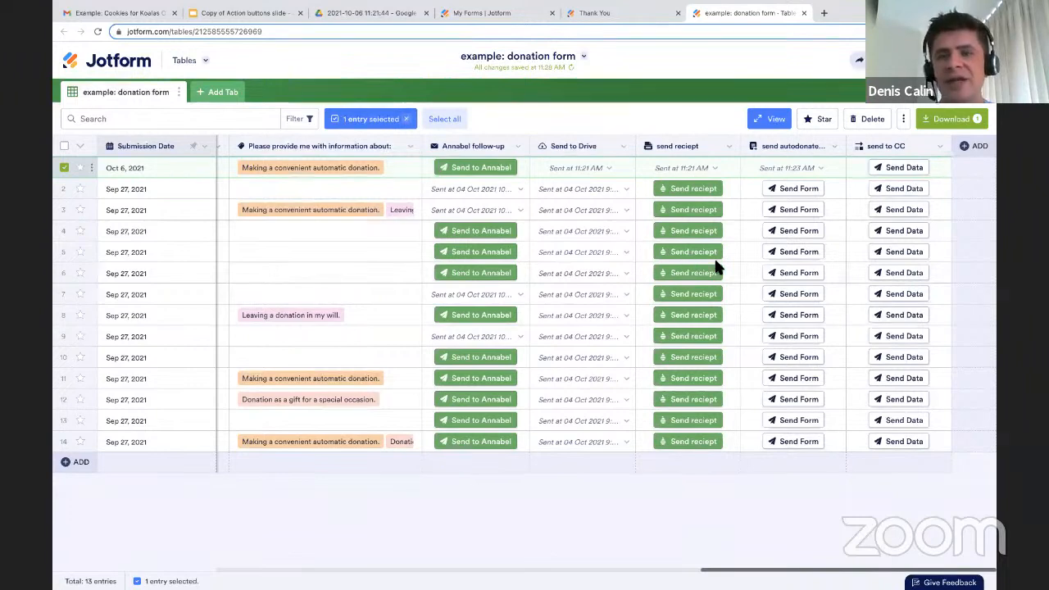
# Start a new Send Data to Other Apps button column, keeping the default column name.
pyautogui.click(970, 147)
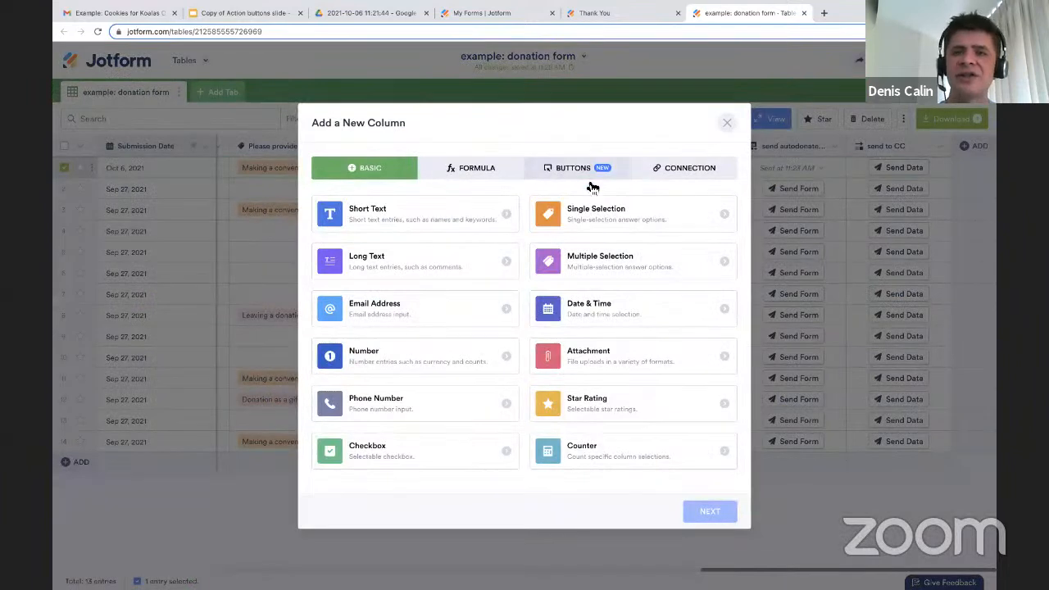
pyautogui.click(591, 175)
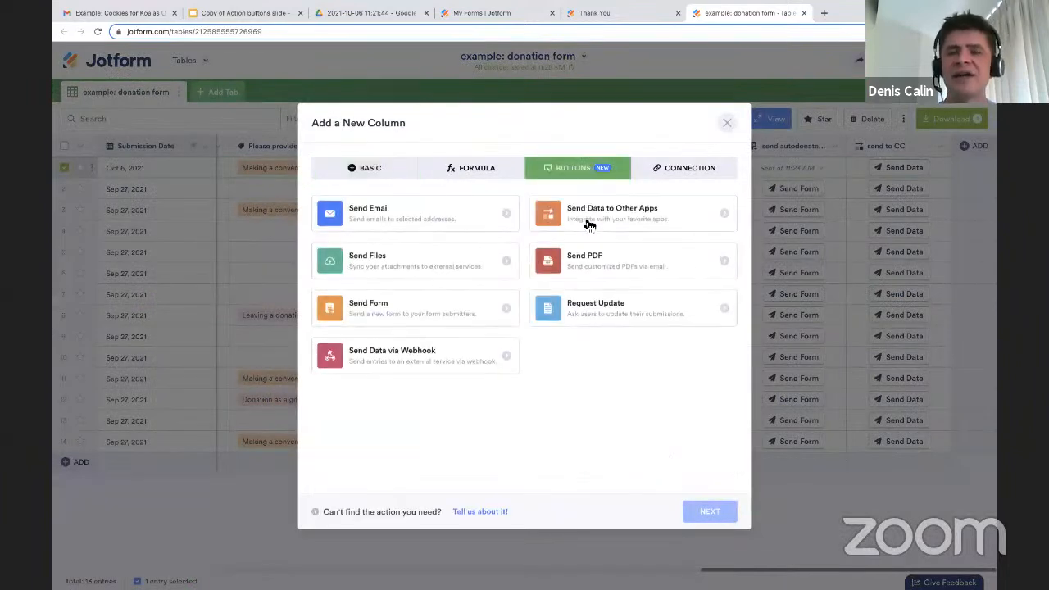
pyautogui.click(586, 221)
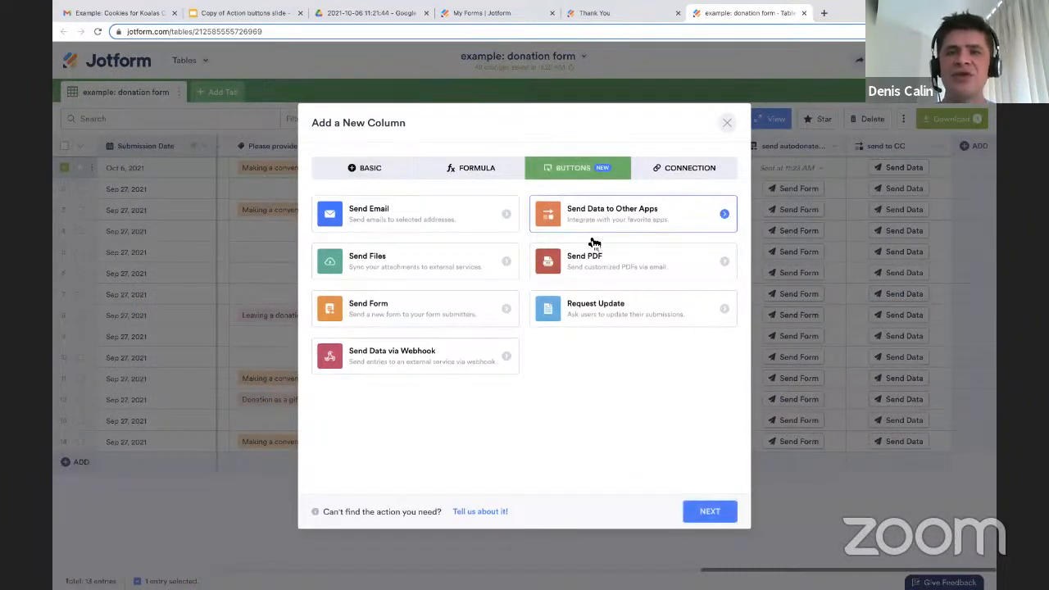
pyautogui.click(709, 511)
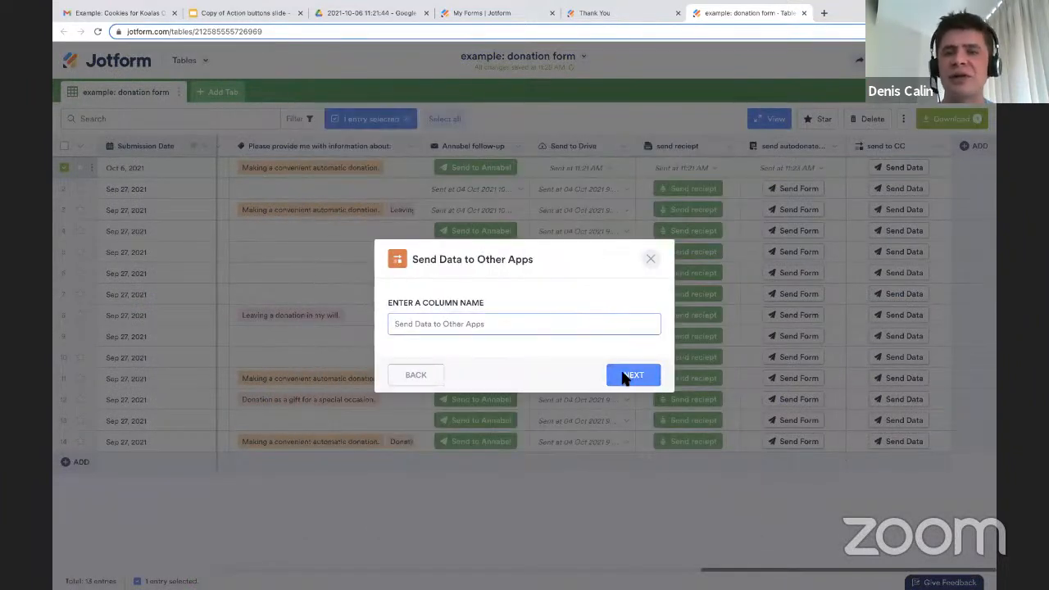
pyautogui.click(628, 376)
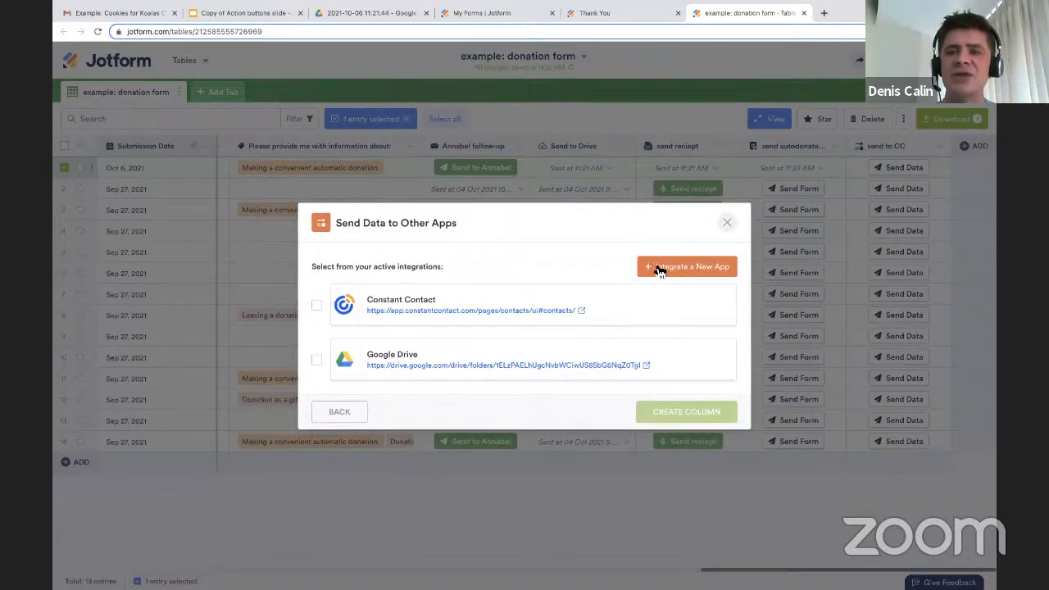
# Choose Asana as a new app integration for the button column and authenticate the Asana account.
pyautogui.click(659, 269)
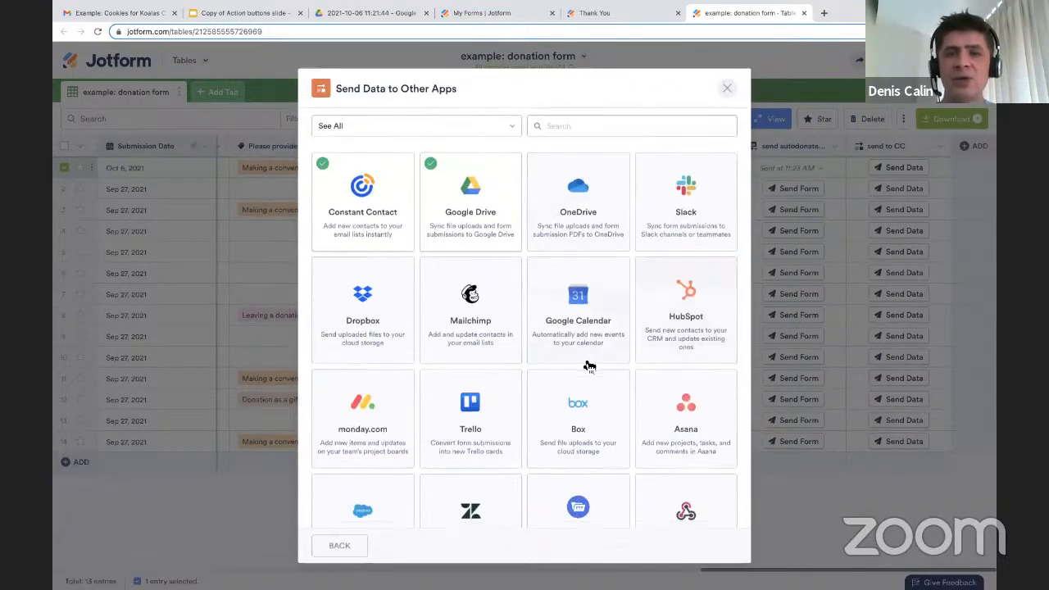
pyautogui.scroll(-2, 585, 363)
pyautogui.click(675, 369)
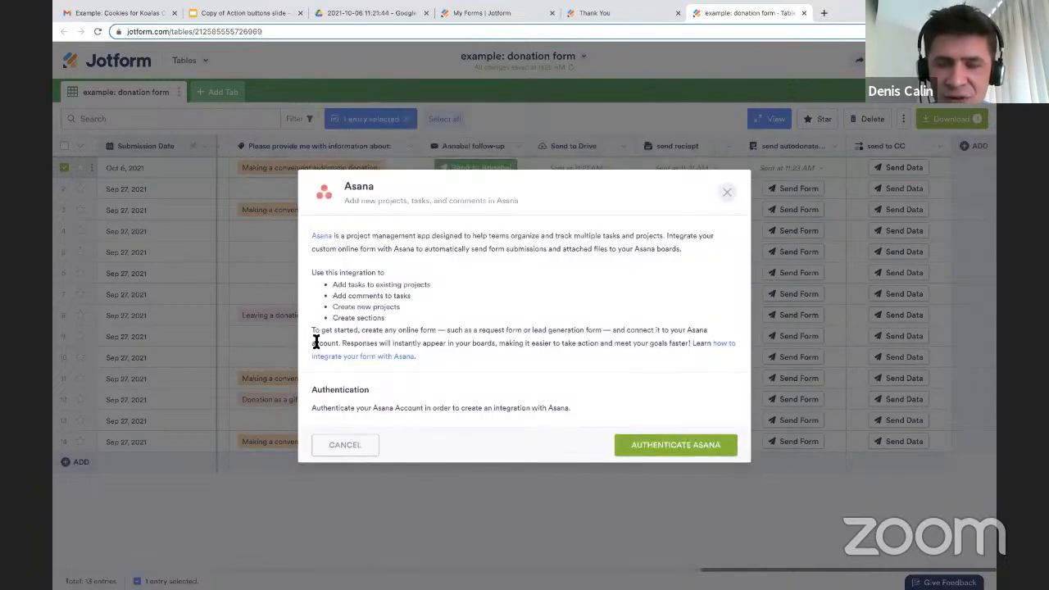
pyautogui.click(644, 449)
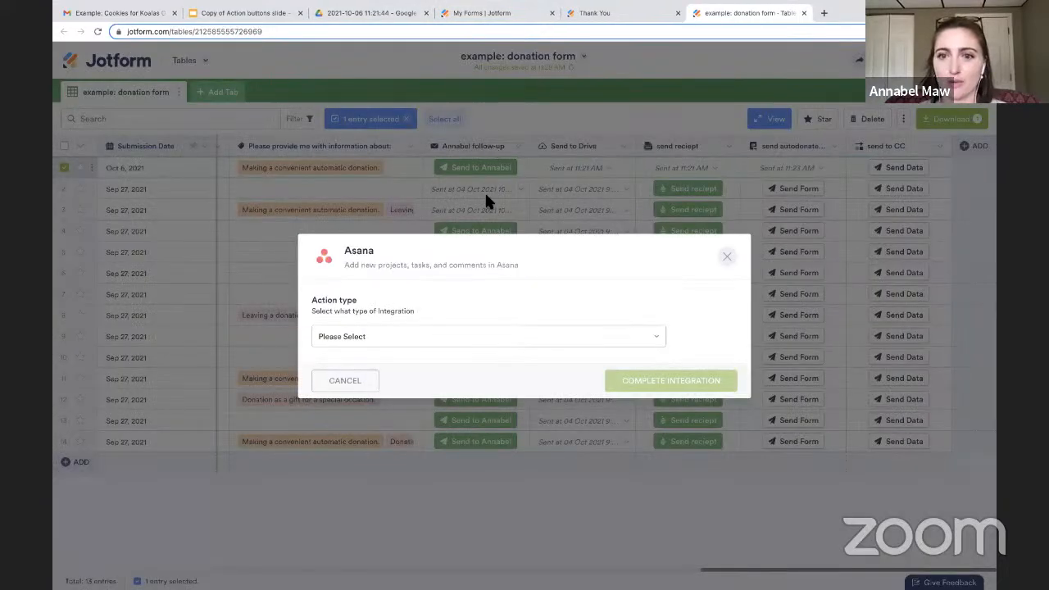
# Set the Asana integration to Create Task in the jotform.com workspace, Communications team, Webinars project.
pyautogui.click(415, 342)
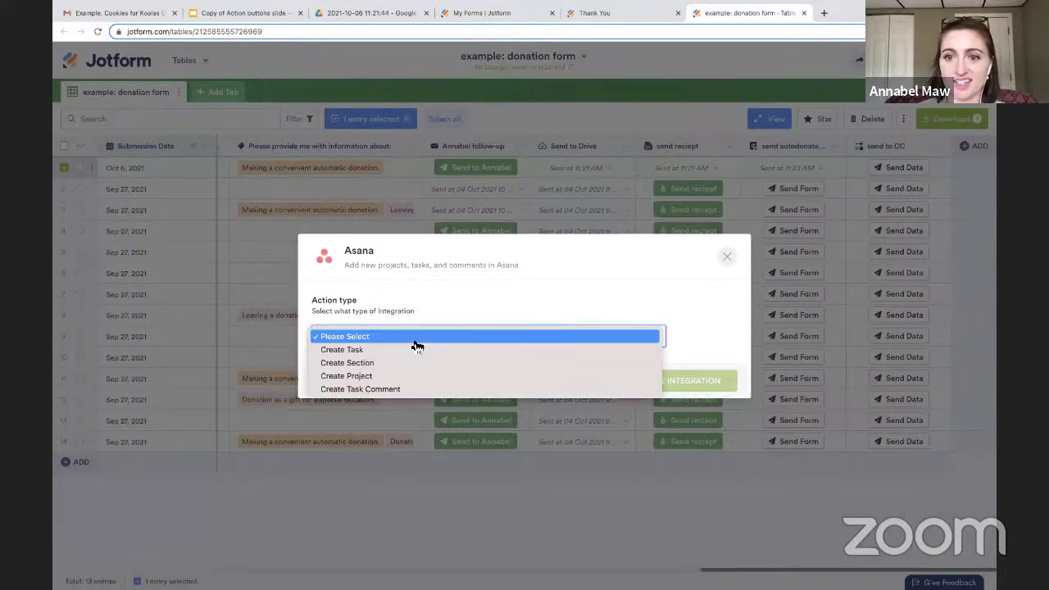
pyautogui.click(485, 350)
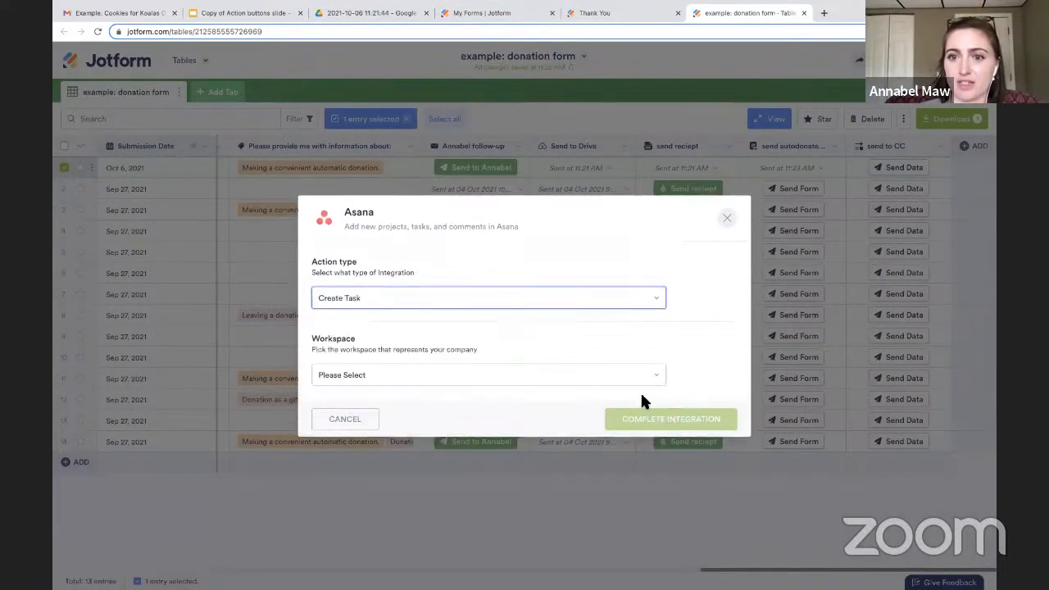
pyautogui.click(453, 382)
pyautogui.click(410, 391)
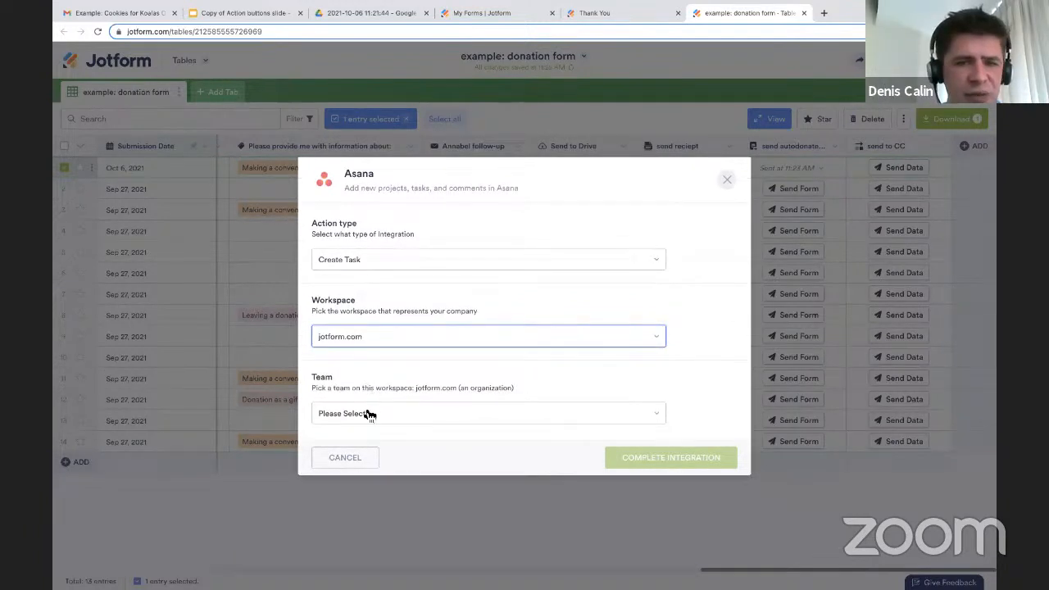
pyautogui.click(369, 415)
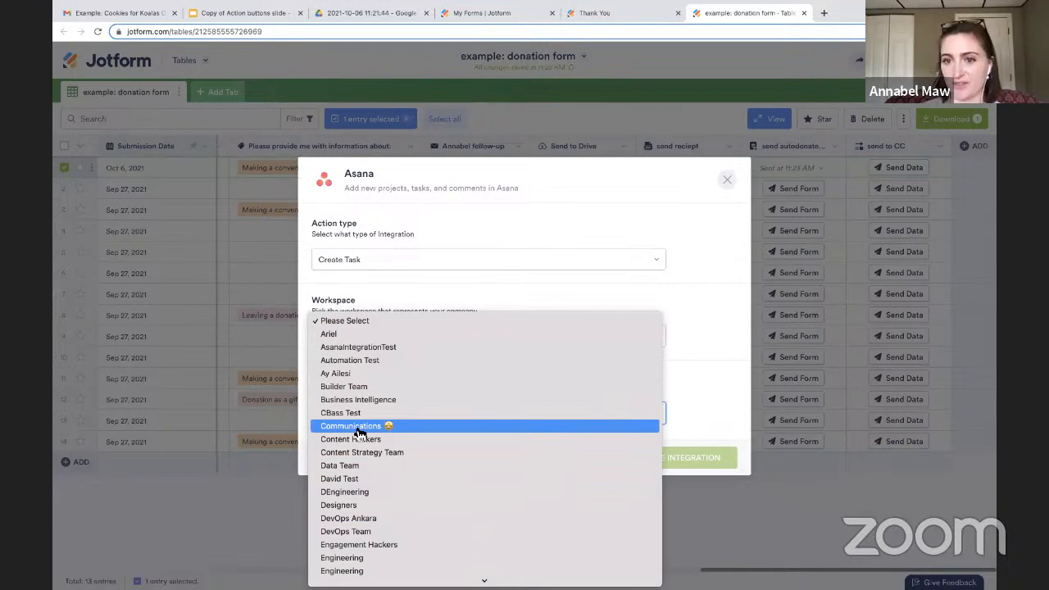
pyautogui.click(359, 427)
pyautogui.click(448, 457)
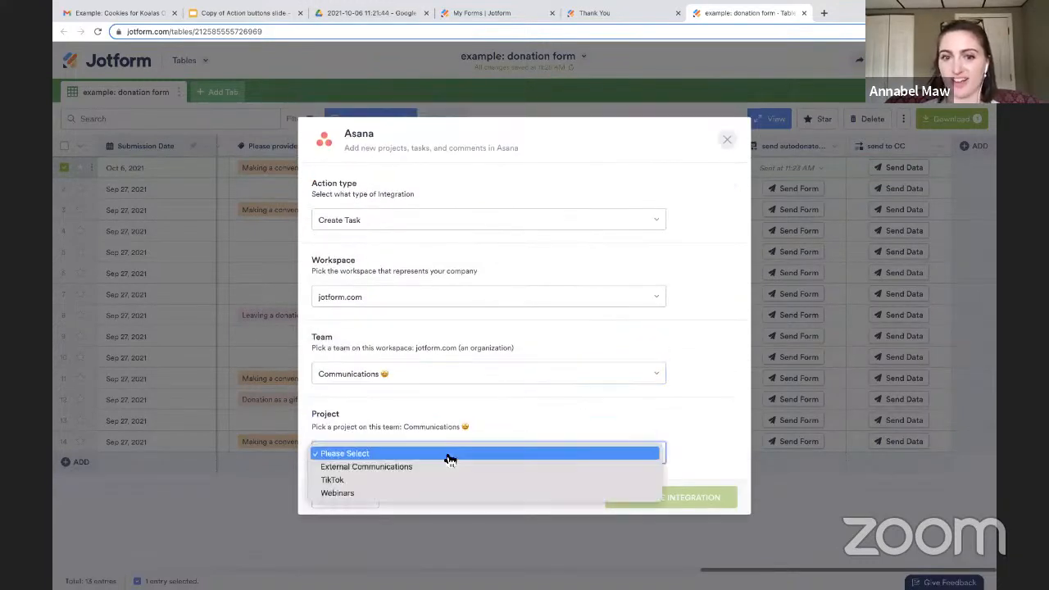
pyautogui.click(395, 494)
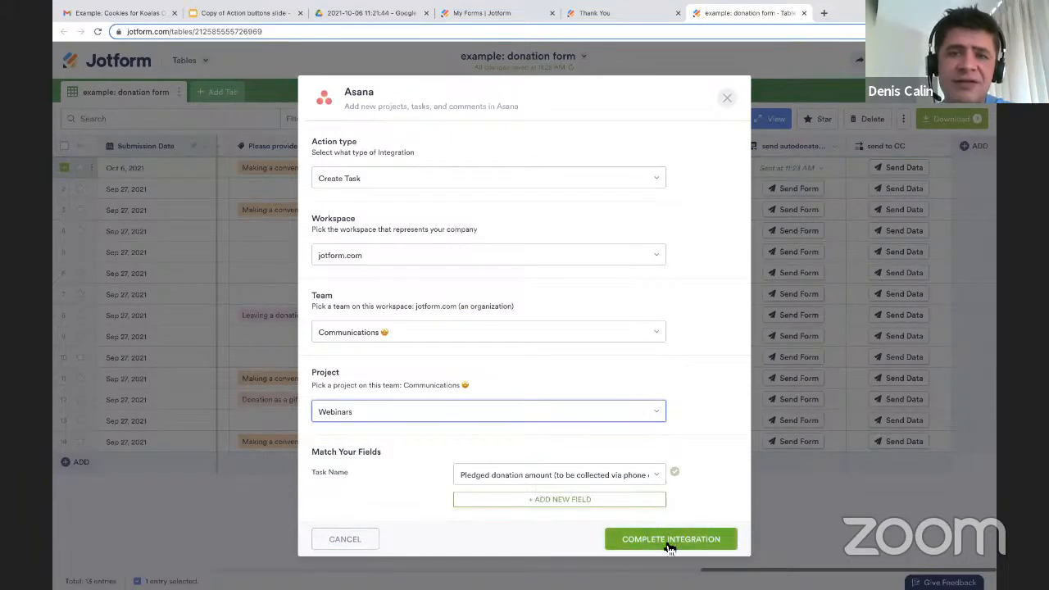
# Complete the Asana integration, create the button column with only Asana selected, and deselect the Oct 6, 2021 entry.
pyautogui.click(669, 540)
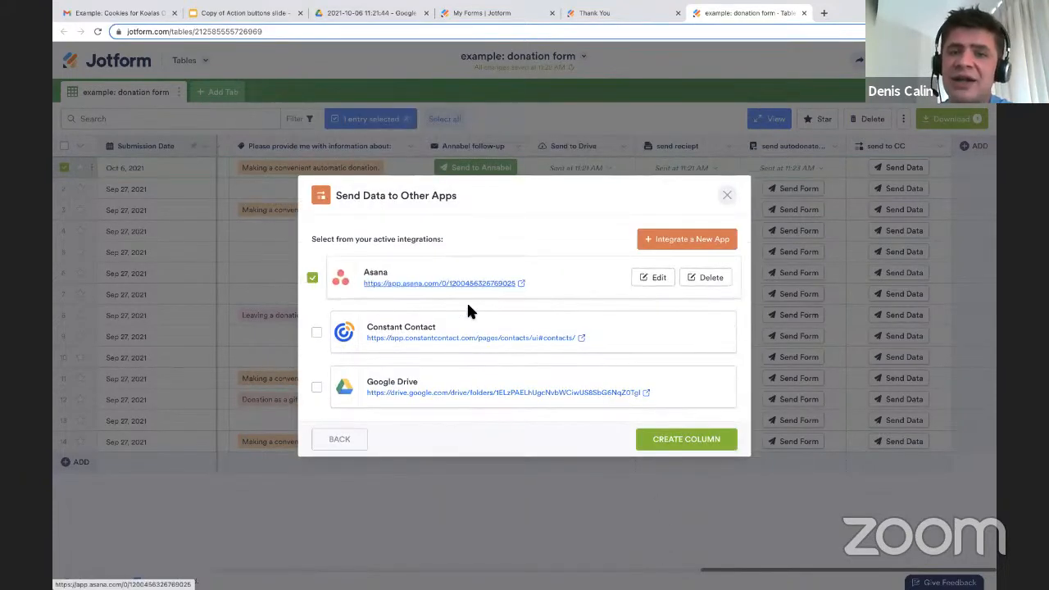
pyautogui.click(684, 444)
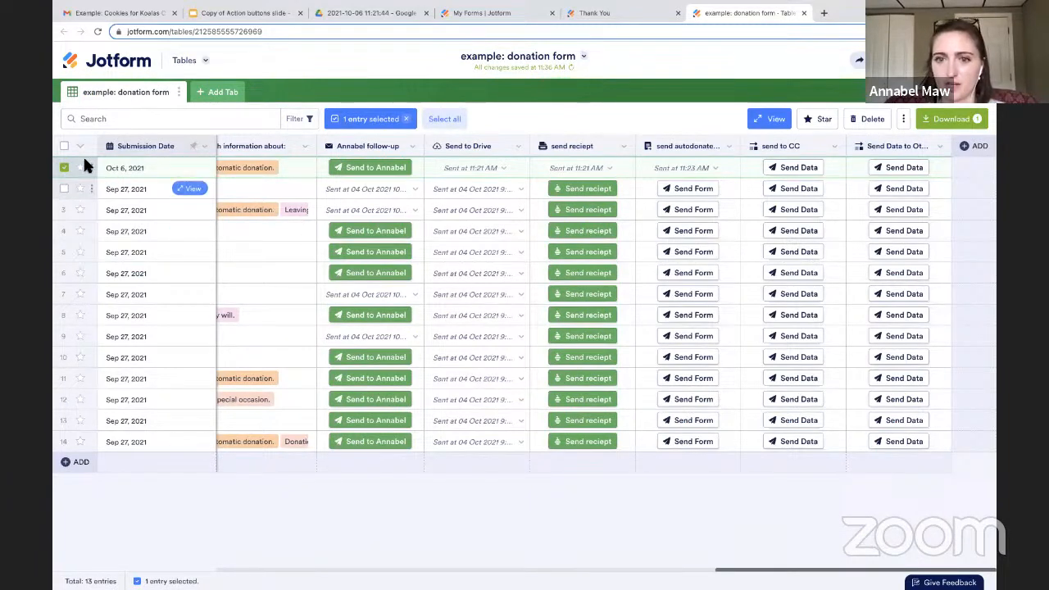
pyautogui.click(64, 168)
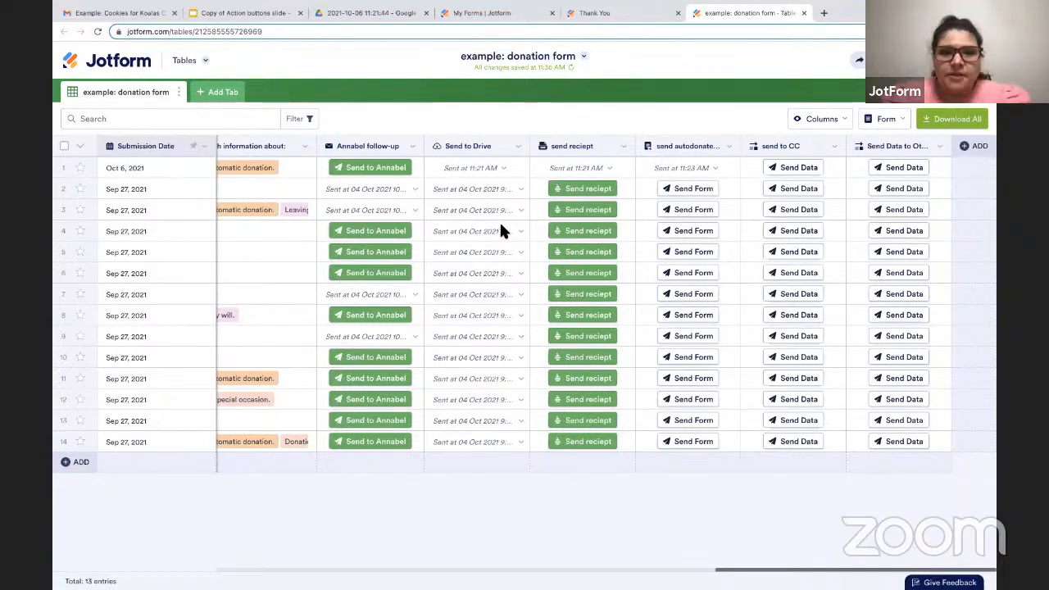
pyautogui.hscroll(-5, 501, 232)
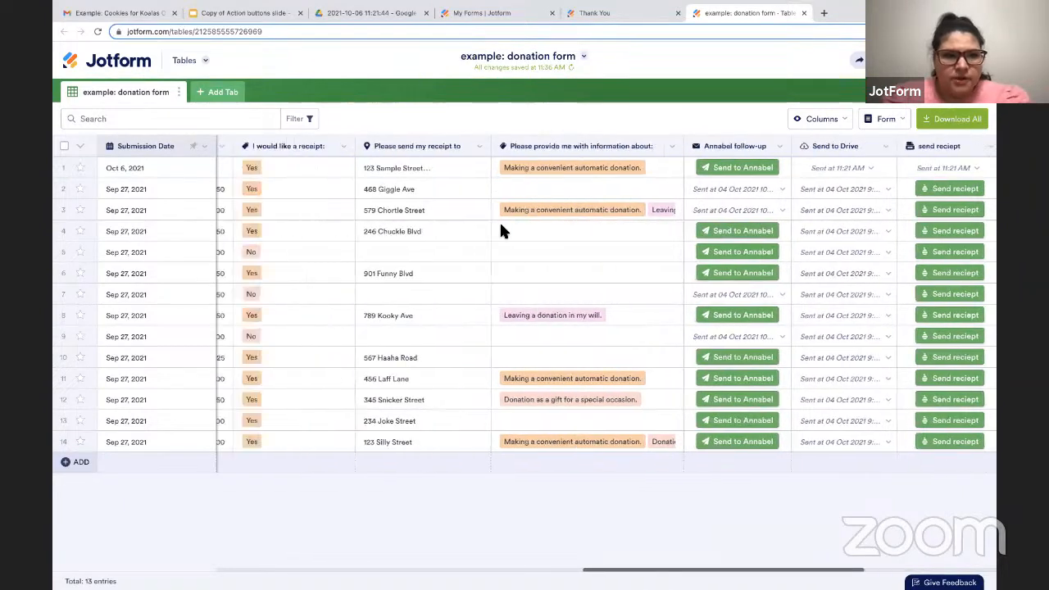
pyautogui.hscroll(-6, 501, 229)
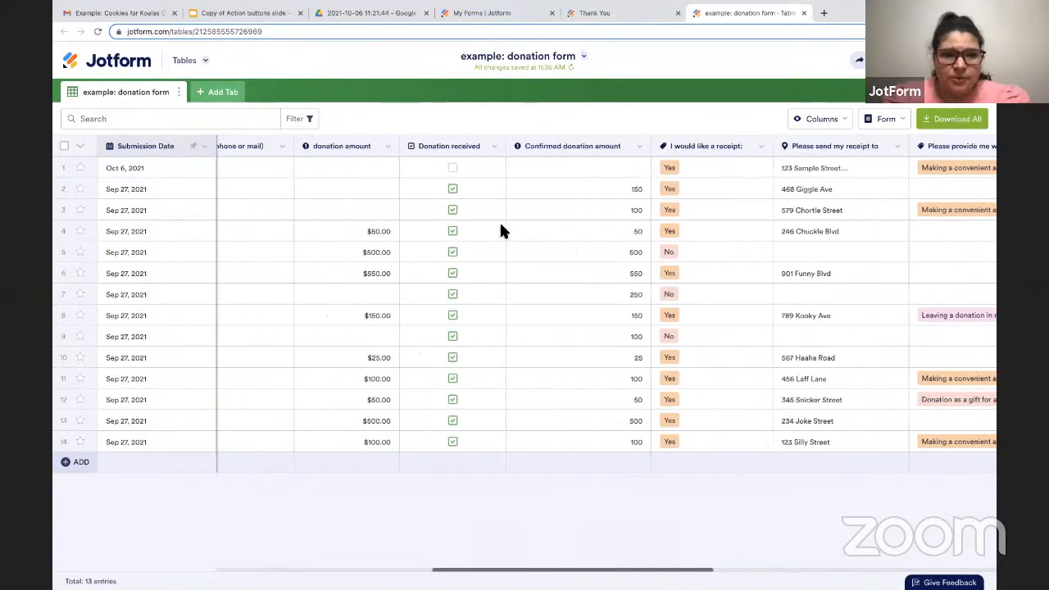
pyautogui.hscroll(-1, 501, 231)
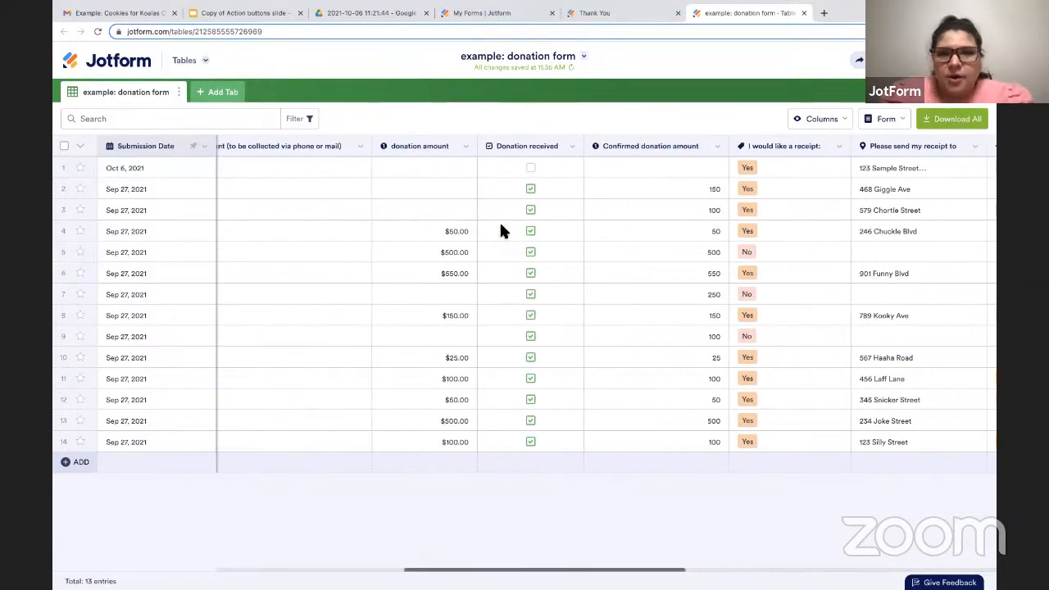